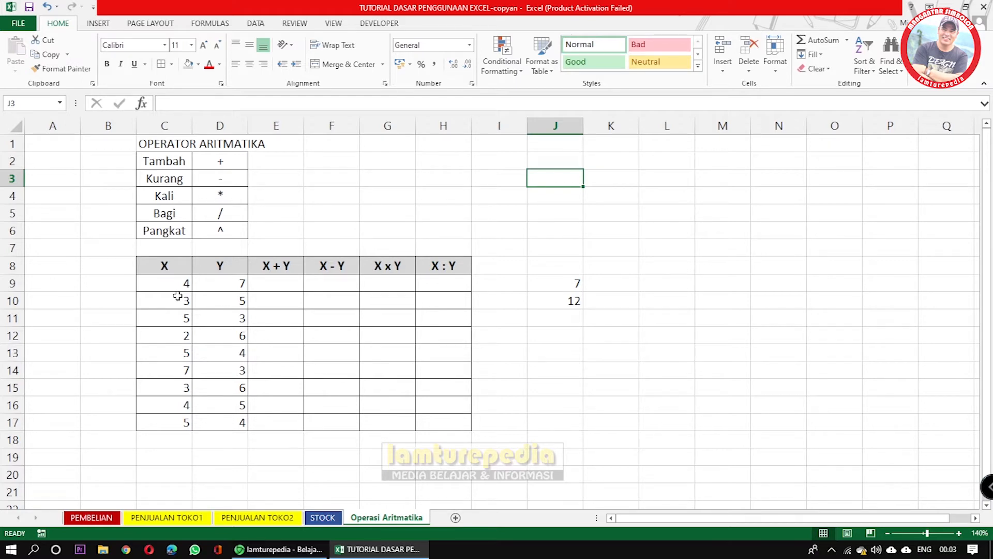
- Examine the X and Y values and the empty calculation columns in the table C8:H17
left_click(171, 265)
key("Right")
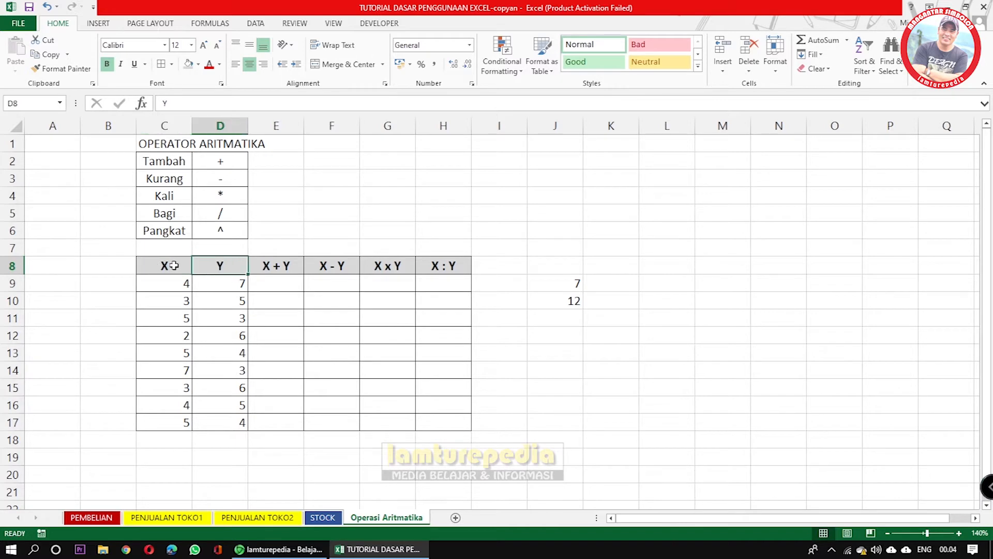
left_click_drag(173, 288, 166, 422)
left_click_drag(221, 283, 220, 422)
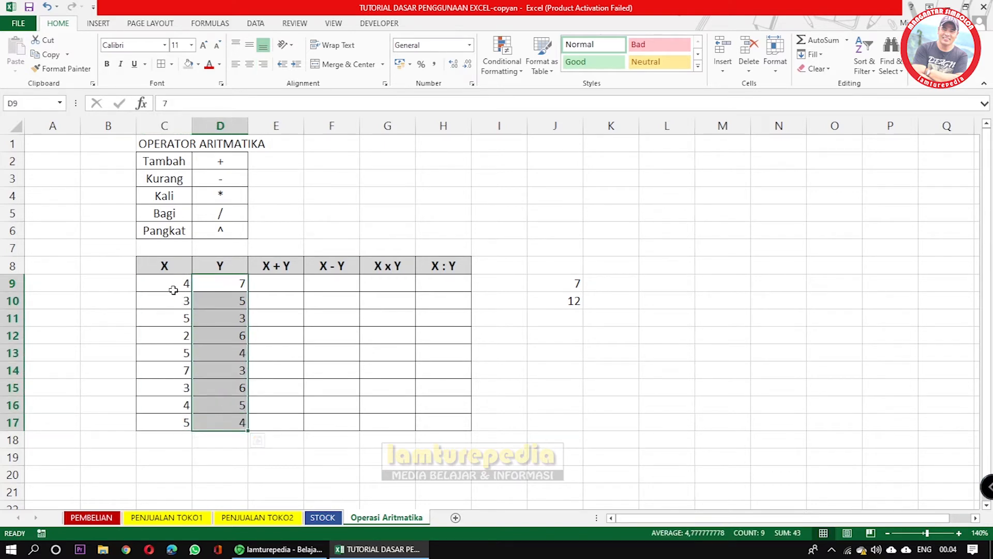
left_click(171, 285)
left_click(168, 300)
left_click(174, 316)
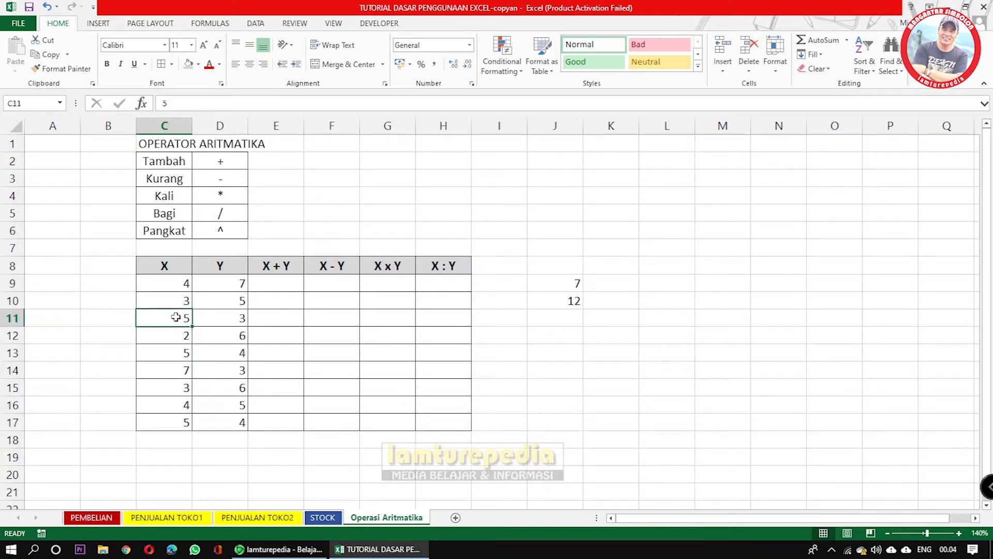
left_click(239, 284)
left_click(230, 300)
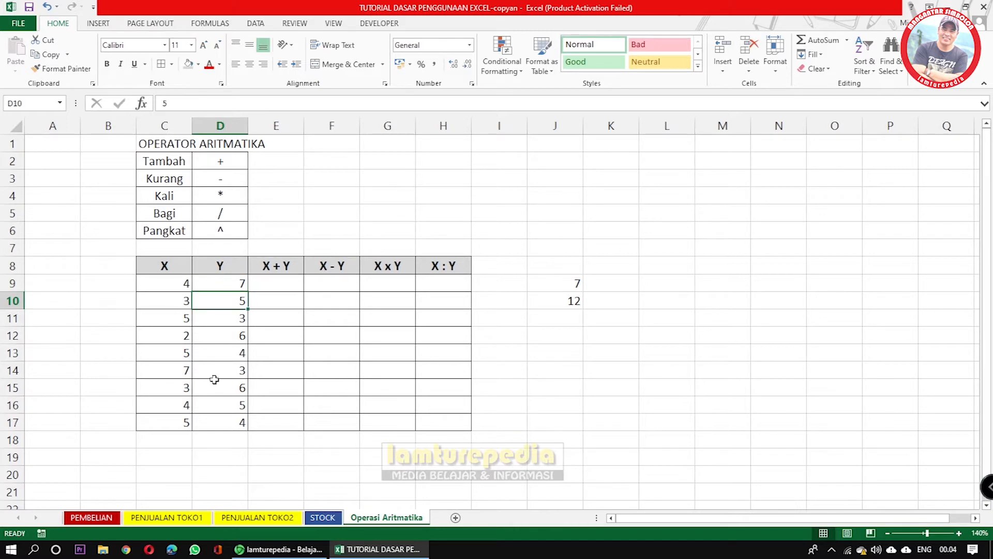
left_click_drag(169, 267, 448, 416)
left_click(586, 374)
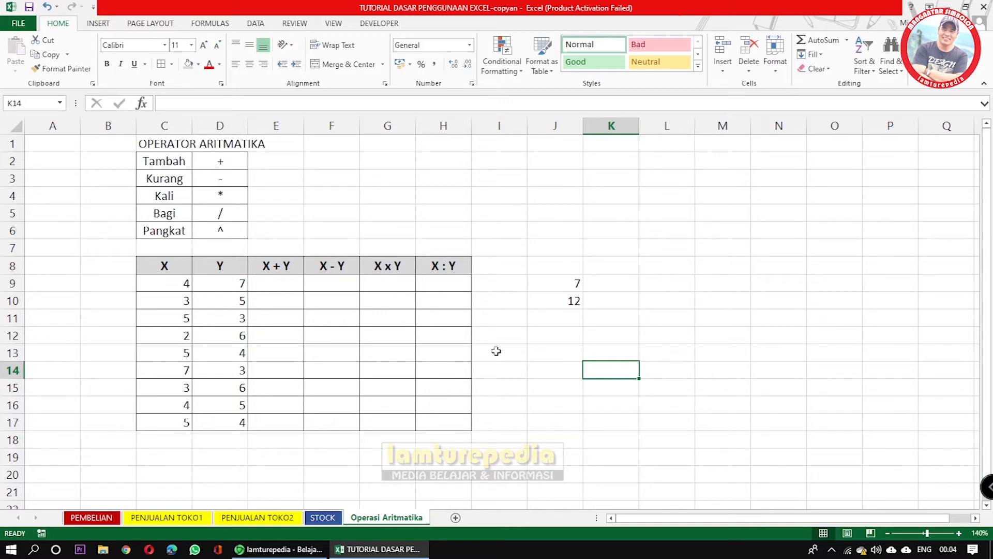
left_click(533, 409)
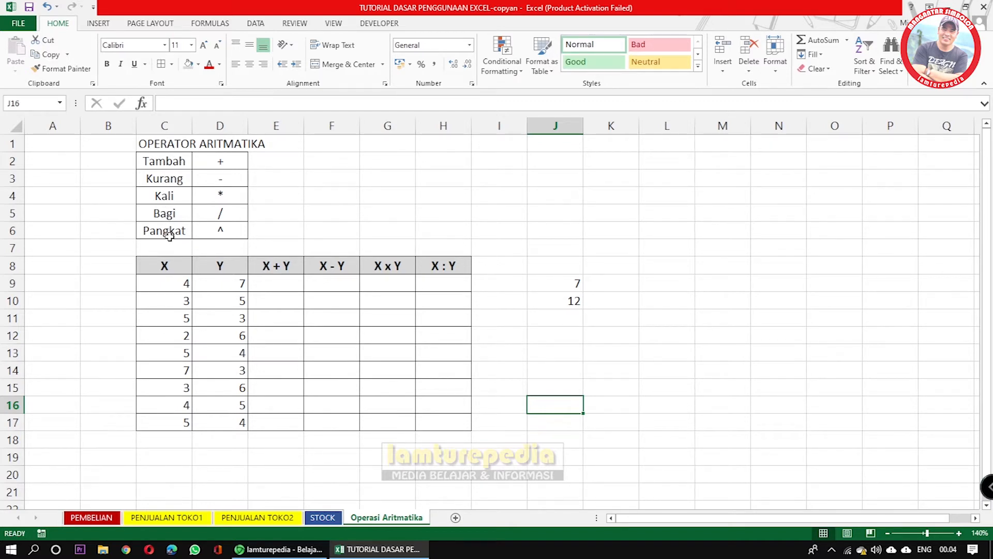
- Review the arithmetic operators and their symbols in the list C2:D6, from Tambah to Pangkat
left_click(169, 165)
left_click(231, 165)
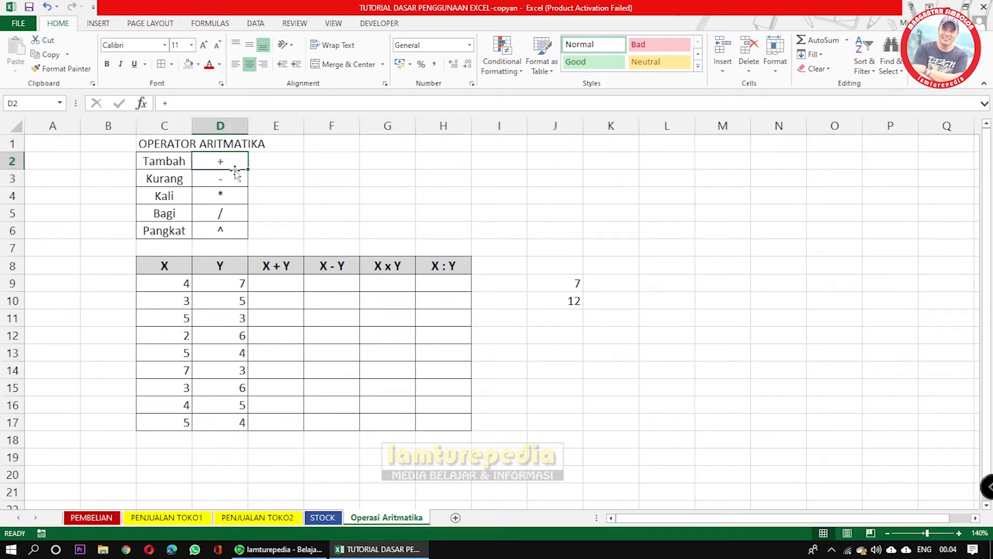
left_click(168, 182)
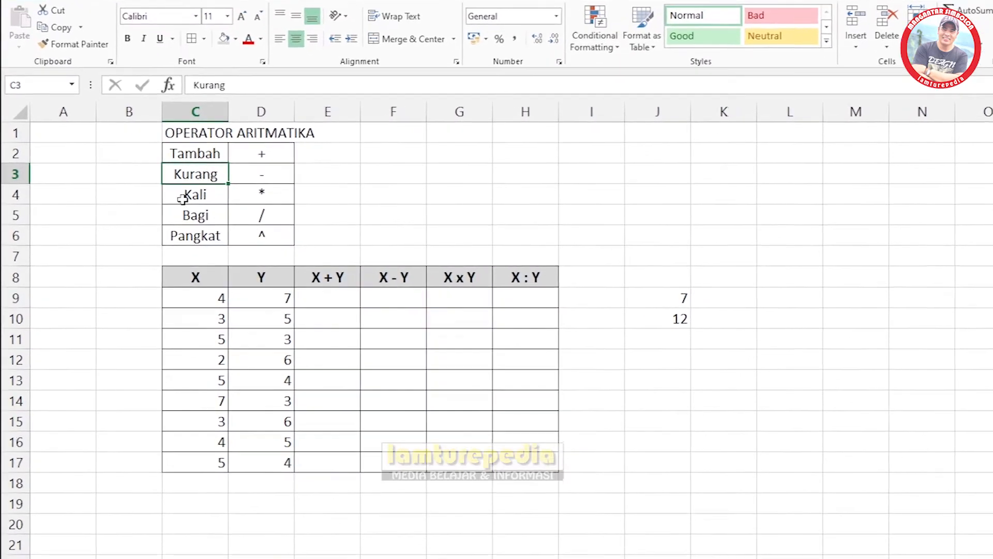
left_click(182, 199)
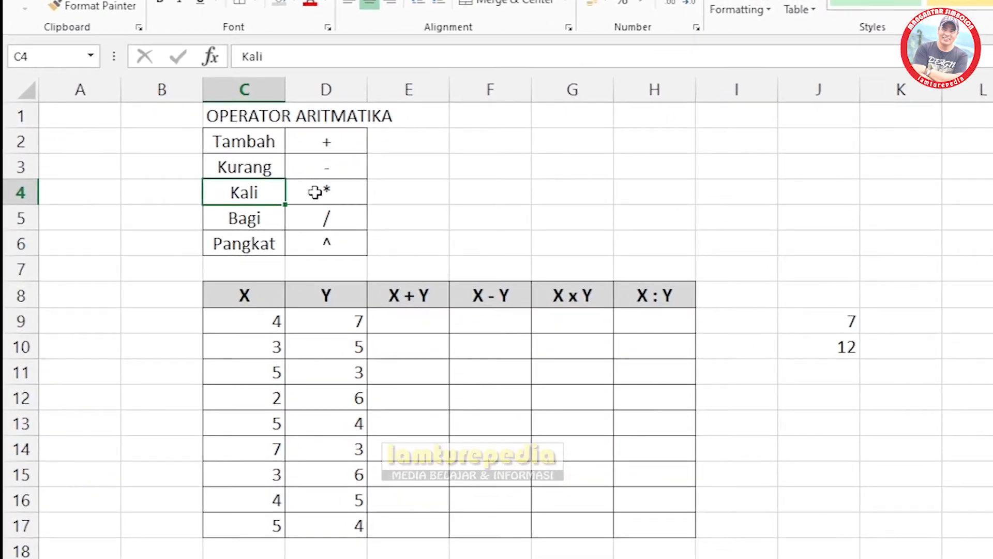
left_click(251, 221)
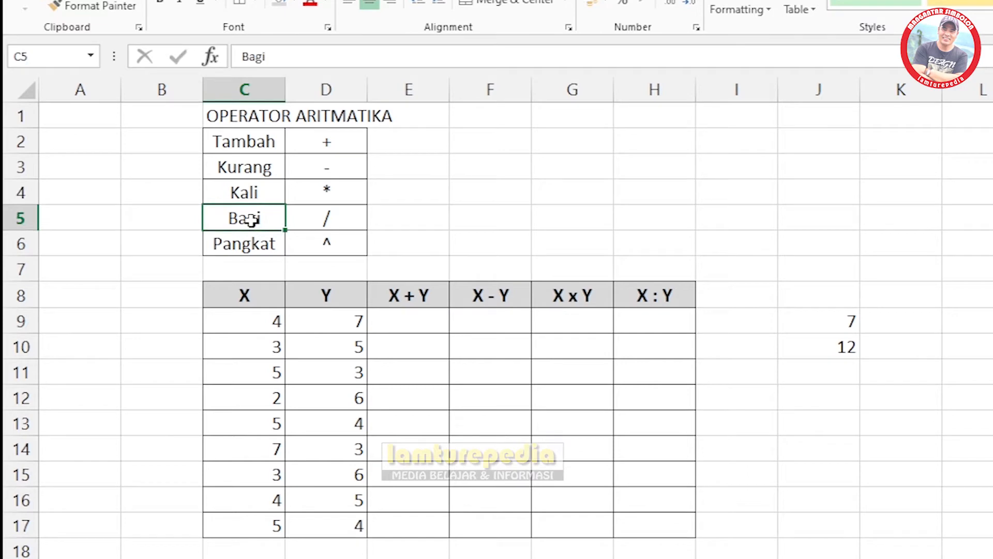
left_click(282, 237)
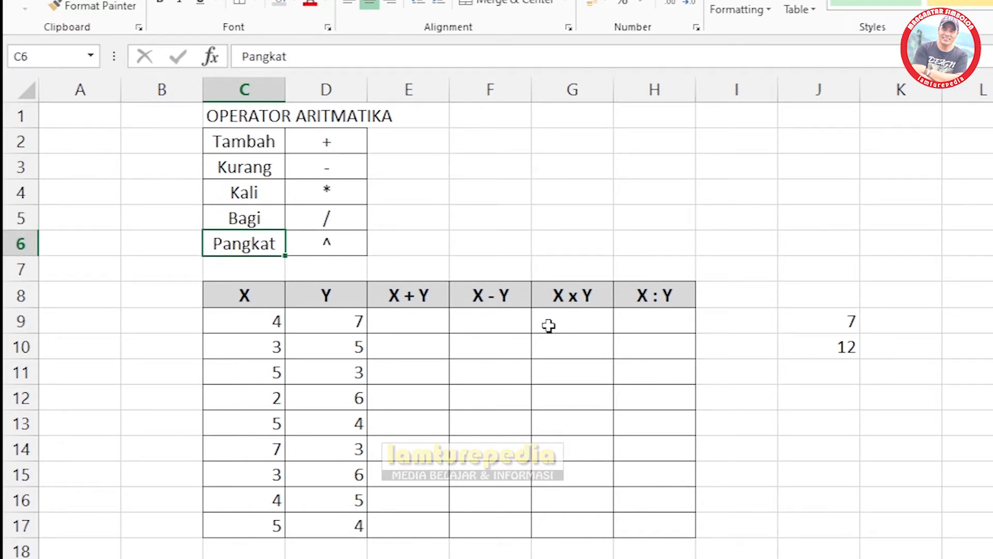
left_click(849, 240)
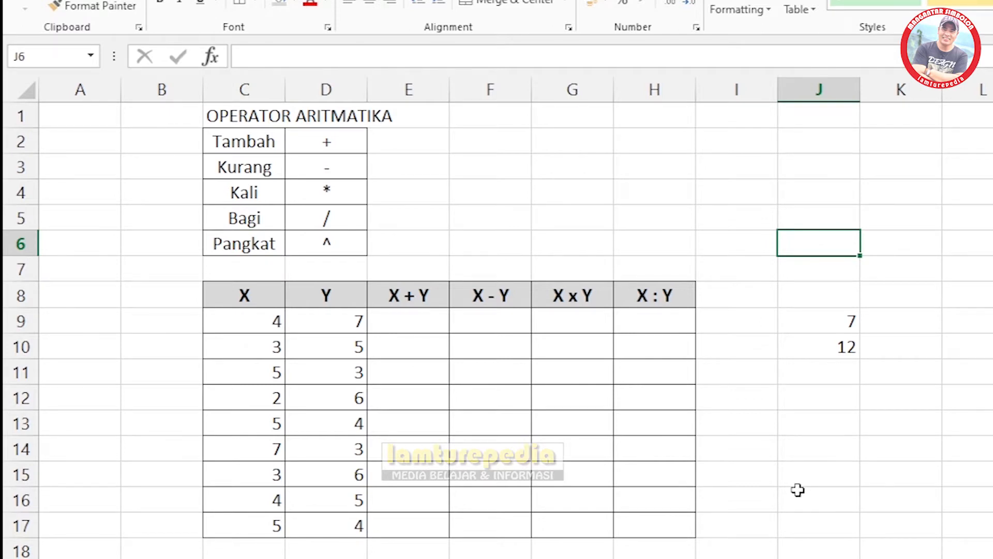
- Clear the contents of cells J9:J10 beside the table
left_click_drag(824, 320, 825, 348)
key("Delete")
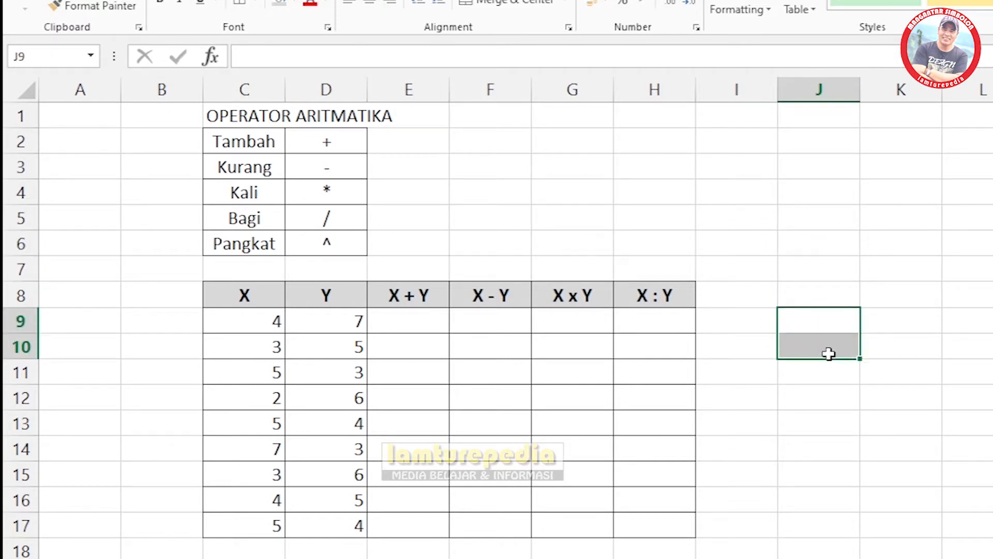
left_click(813, 471)
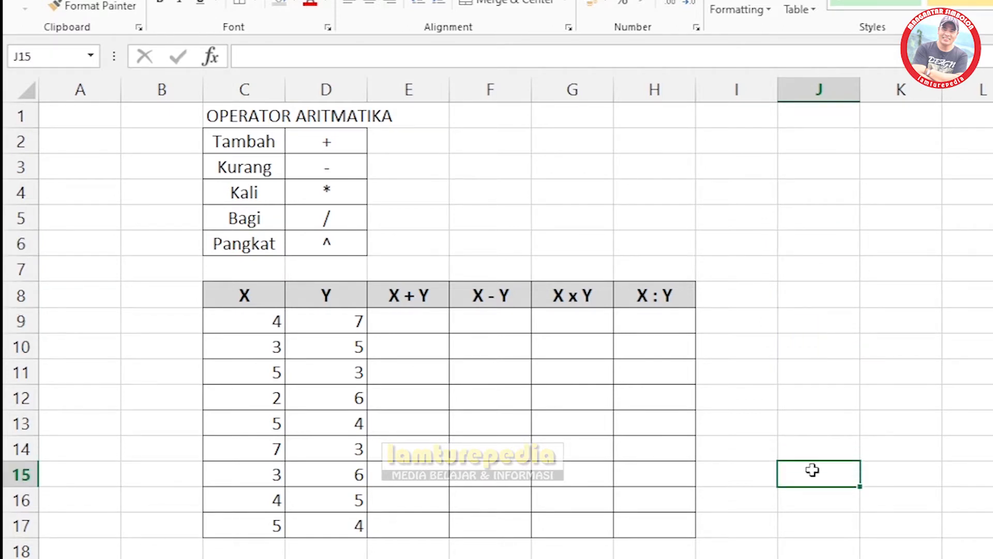
- Enter the formula =2+4 in cell J9 and check the stored formula
left_click(816, 322)
type("=")
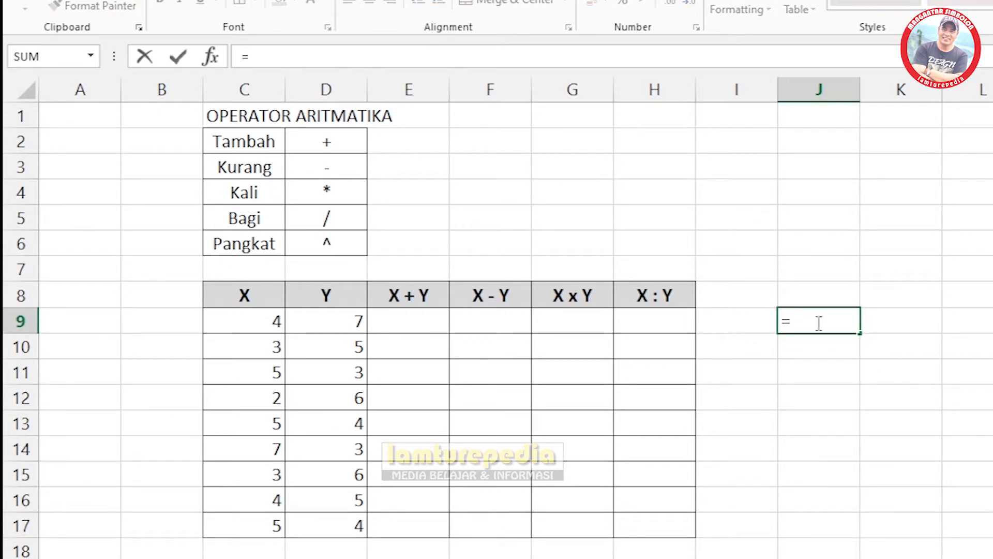
type("2+4")
key("Return")
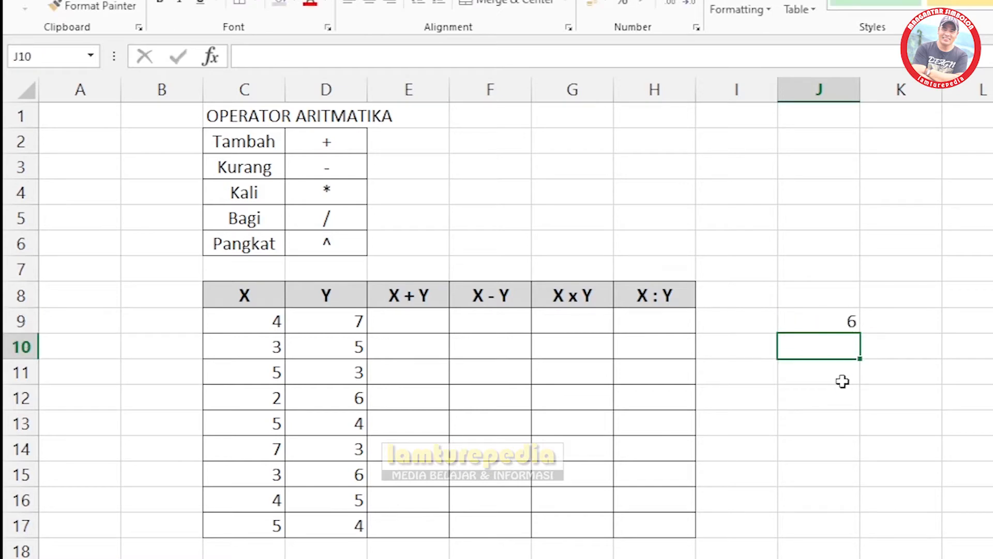
left_click(824, 323)
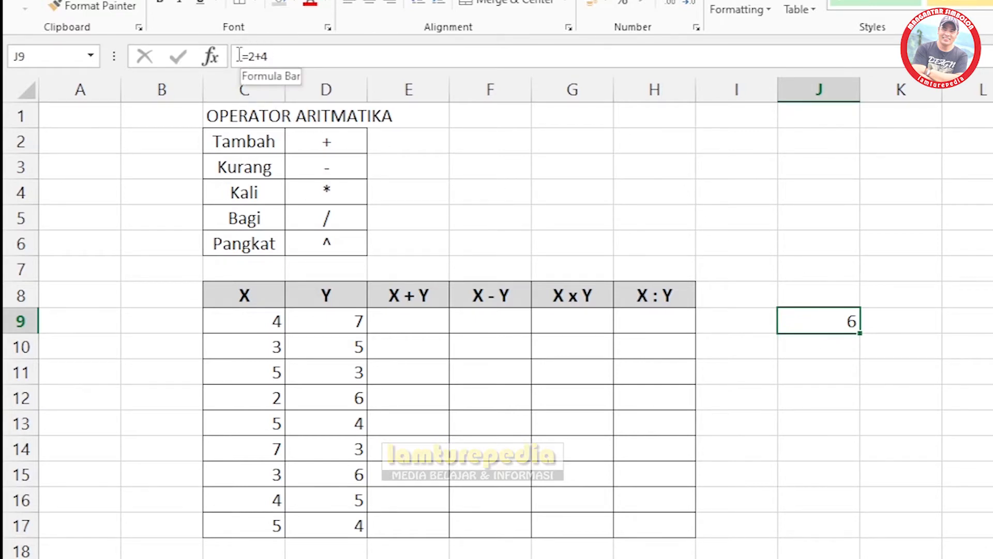
left_click(814, 348)
left_click(829, 324)
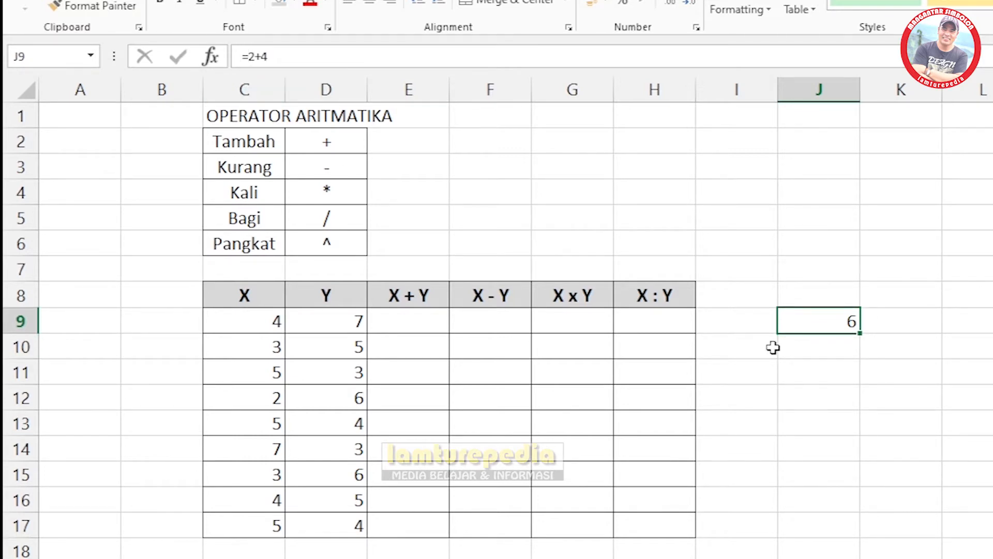
- Enter 2+4 without a leading equals sign in cell J10, for comparison with J9's formula
left_click(821, 400)
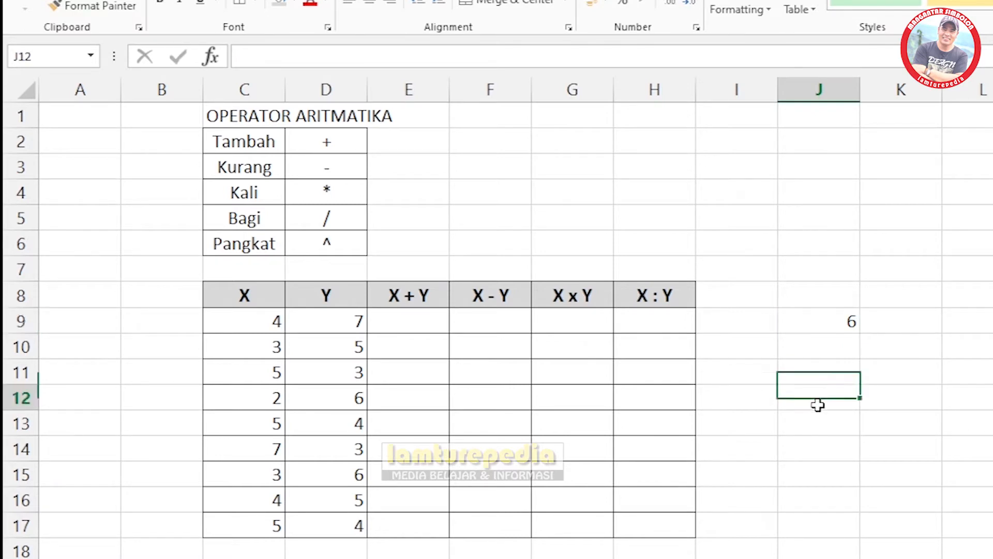
left_click(825, 344)
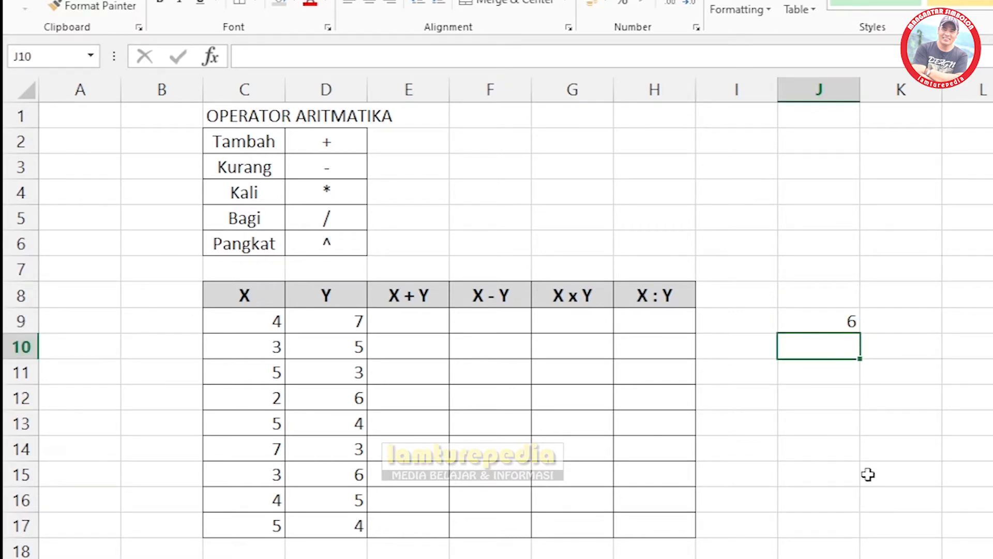
left_click(816, 325)
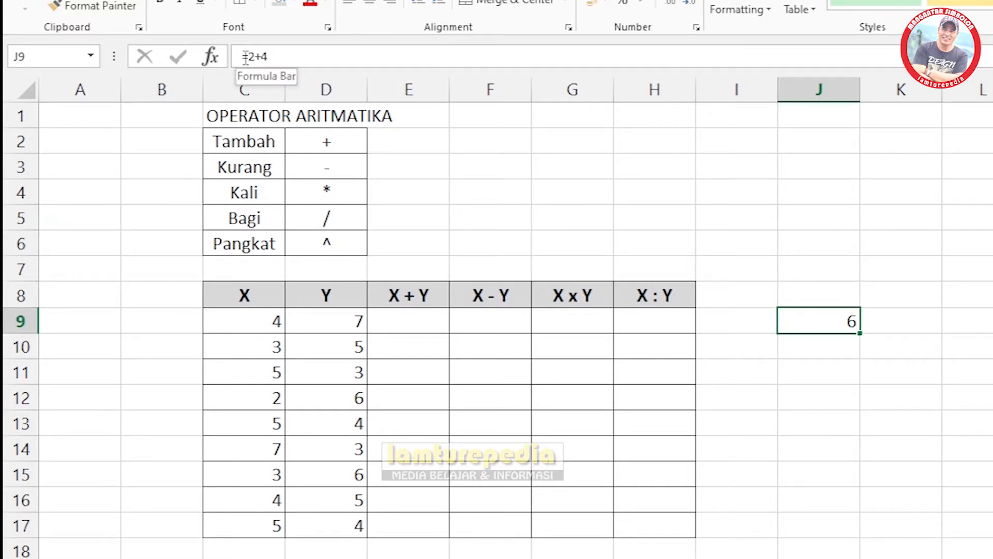
left_click(797, 346)
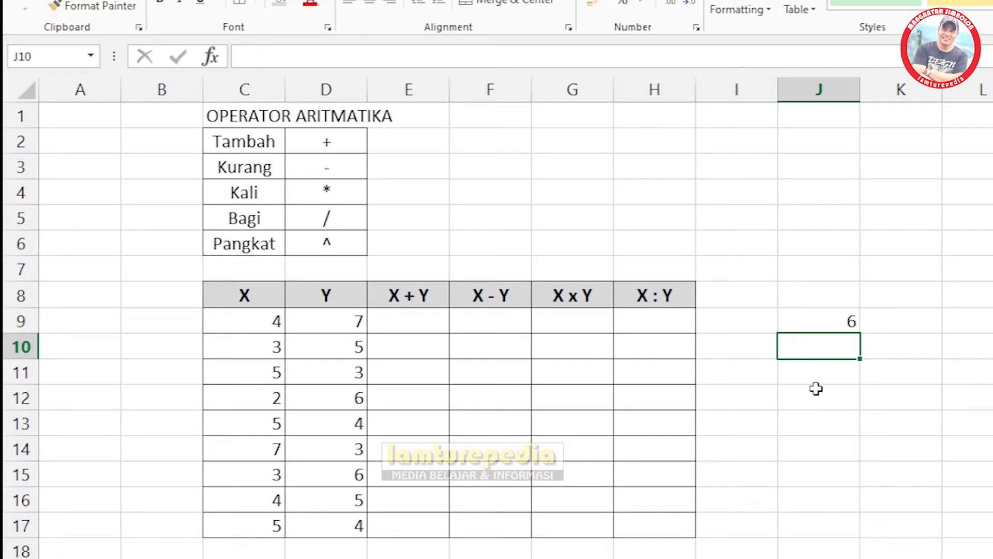
type("2+4")
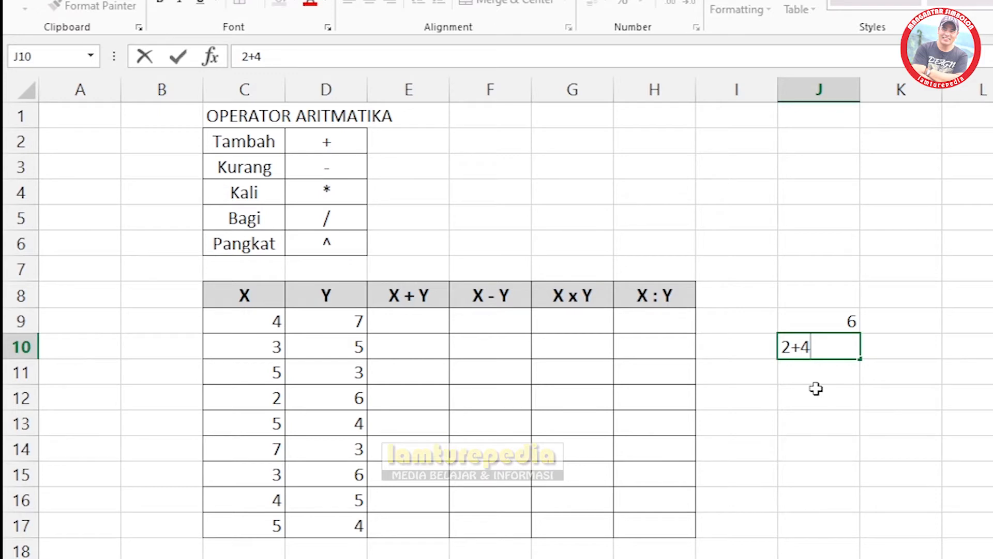
key("Return")
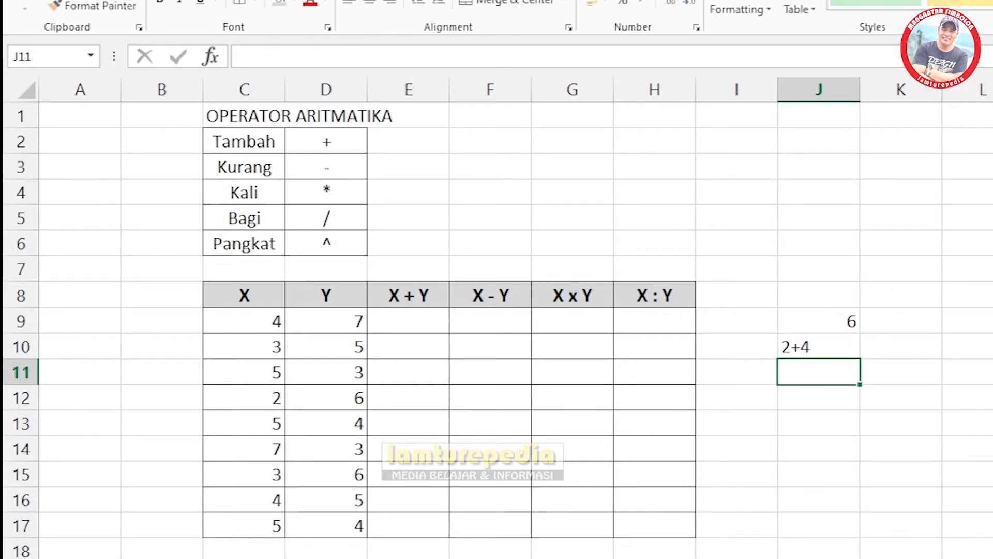
- Add a leading equals sign to the entry in J10 so it reads =2+4, and check the formula
left_click(817, 347)
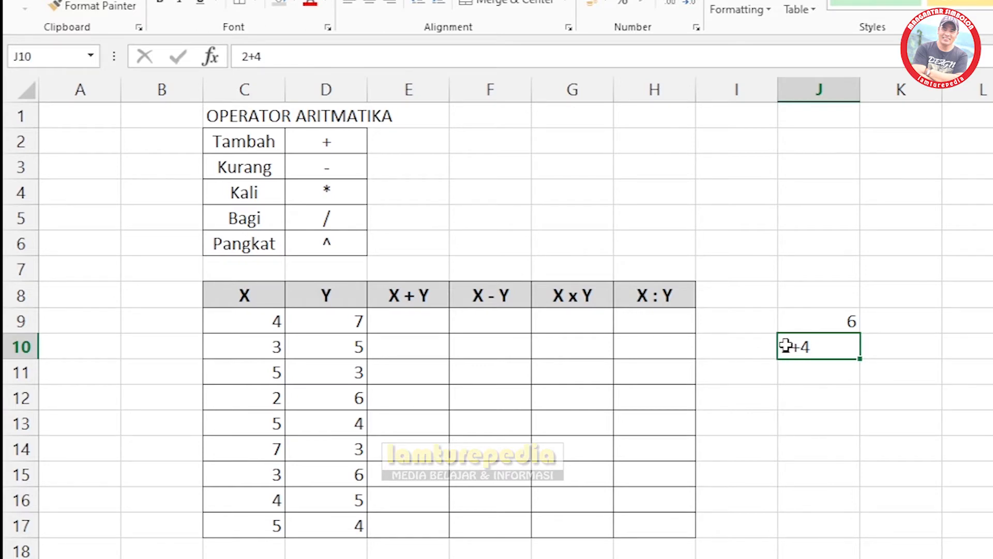
left_click(838, 388)
left_click(817, 355)
double_click(817, 357)
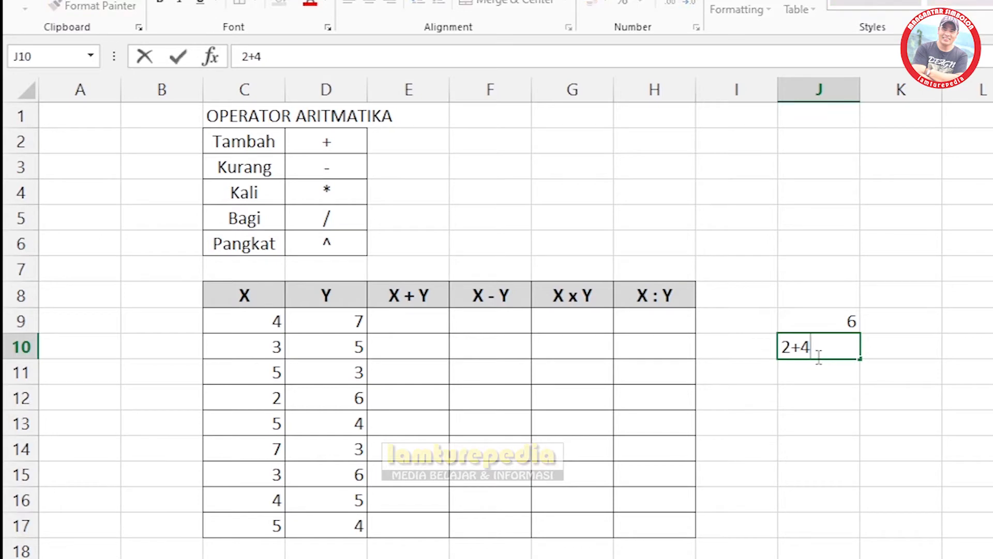
left_click(784, 347)
left_click(823, 431)
left_click(801, 347)
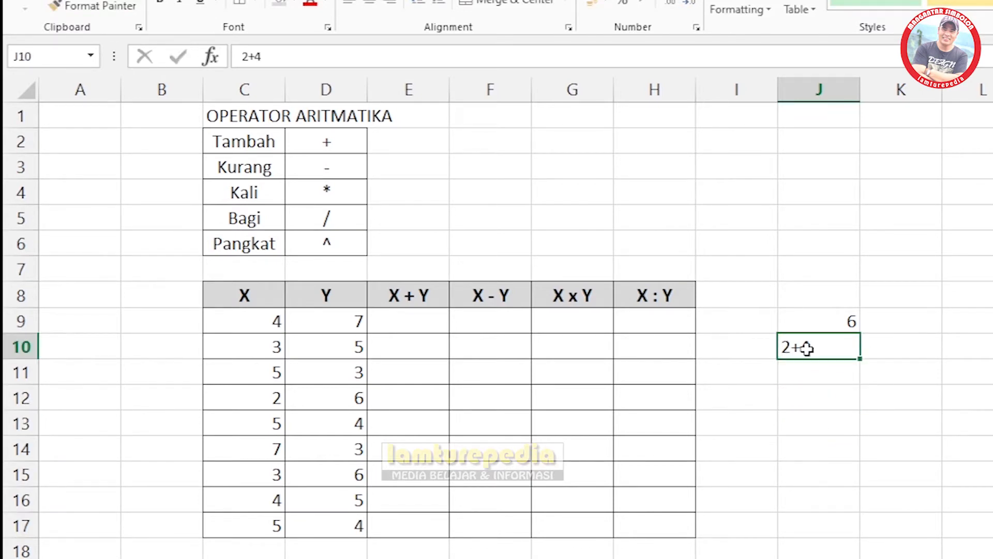
double_click(794, 346)
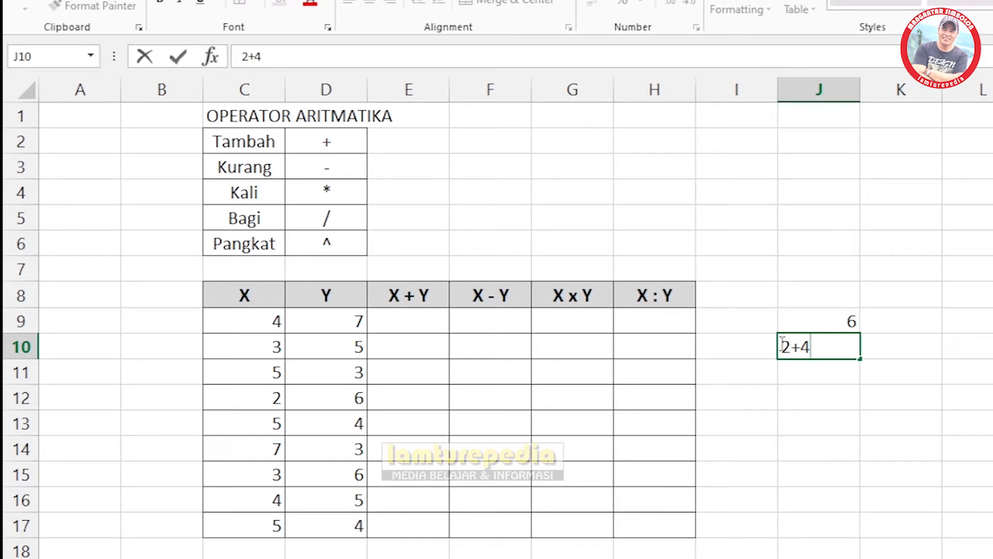
type("=")
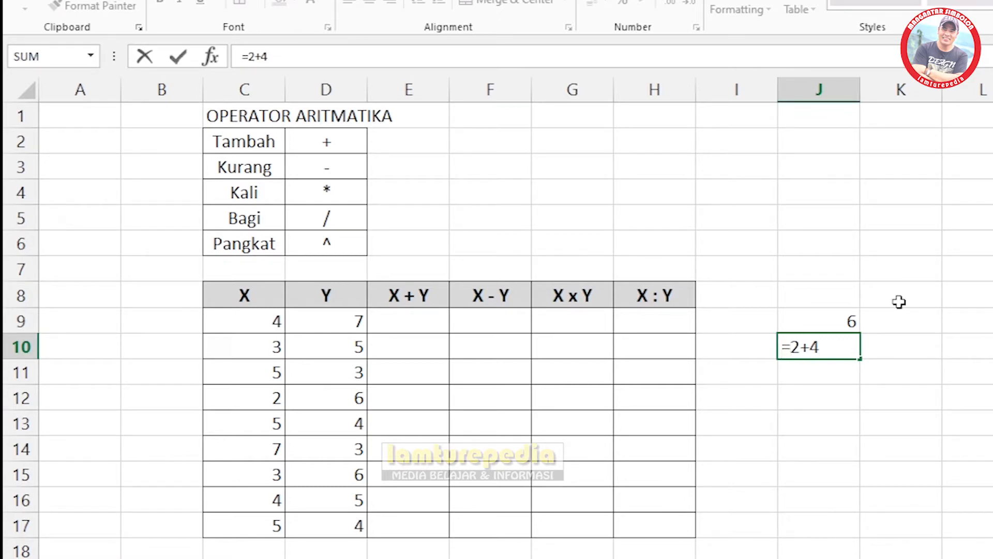
key("Return")
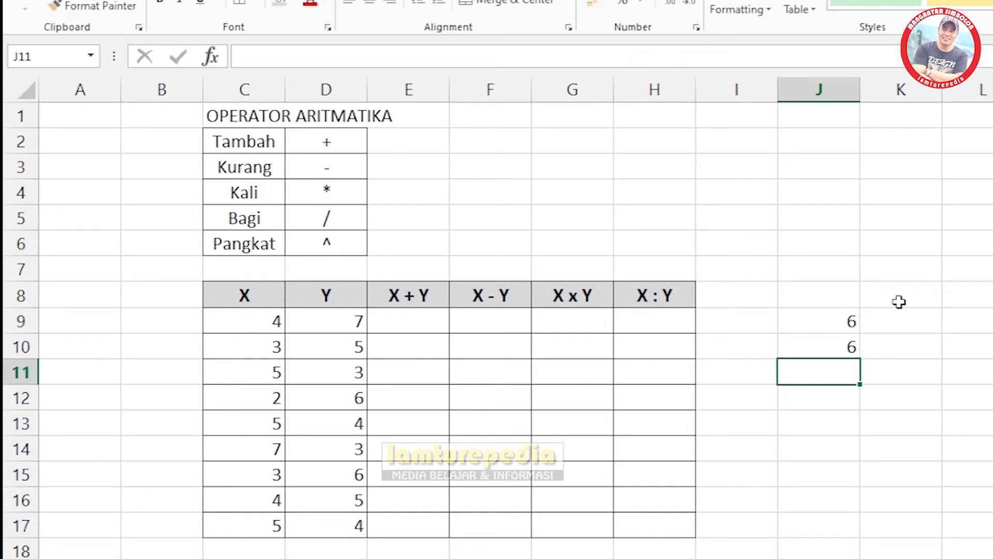
left_click(851, 347)
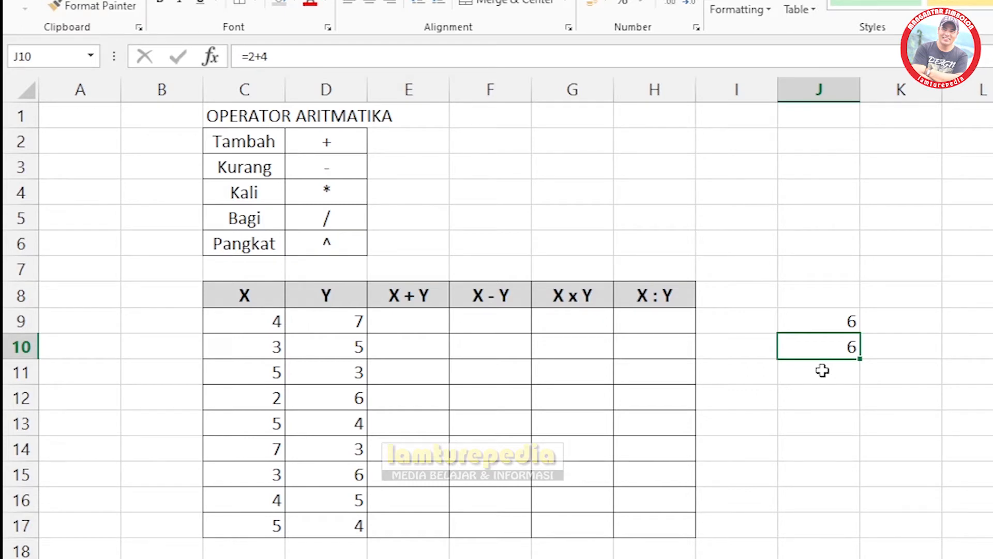
left_click(804, 425)
left_click(820, 347)
- Enter the formula =4+7 in cell E9 of the X + Y column and check the stored formula
left_click(403, 323)
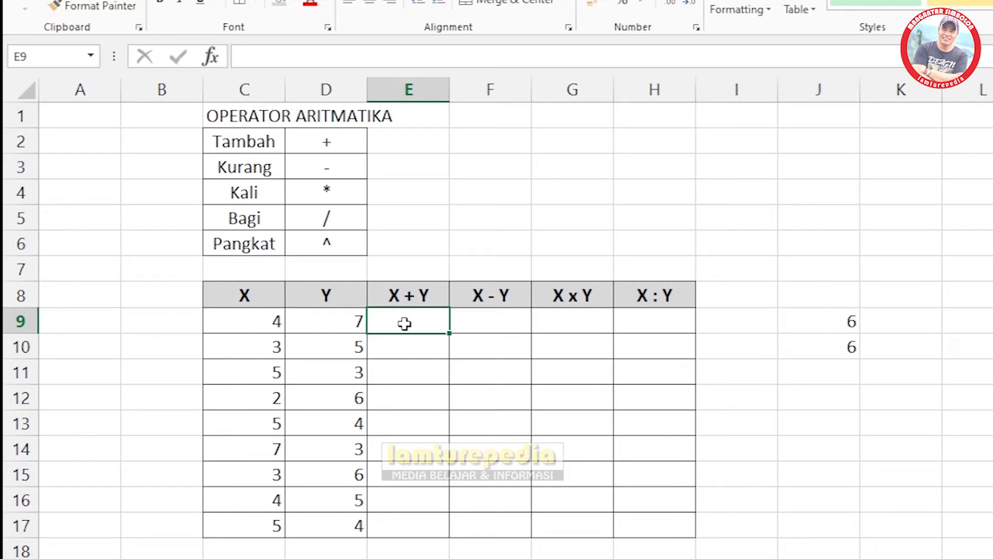
left_click(262, 321)
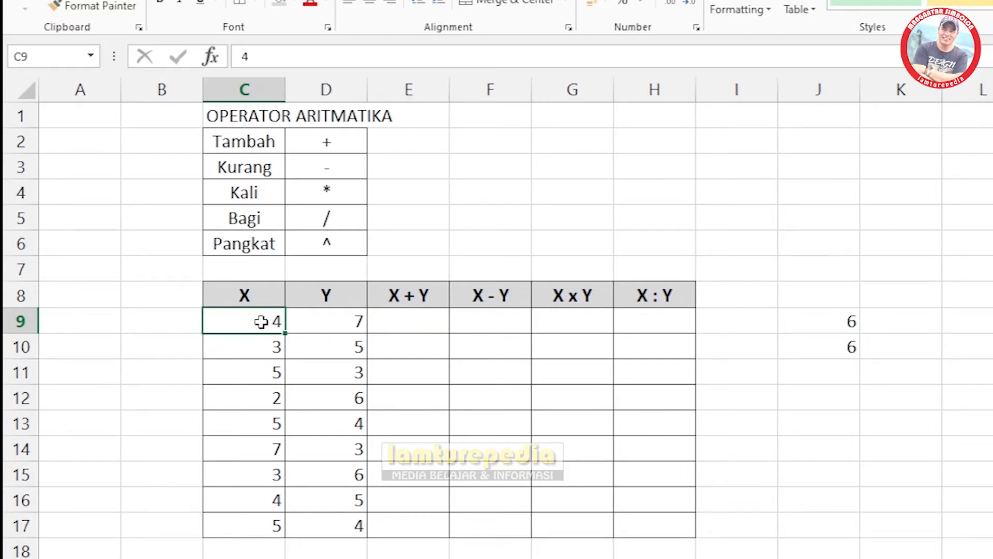
left_click(329, 320)
left_click(420, 326)
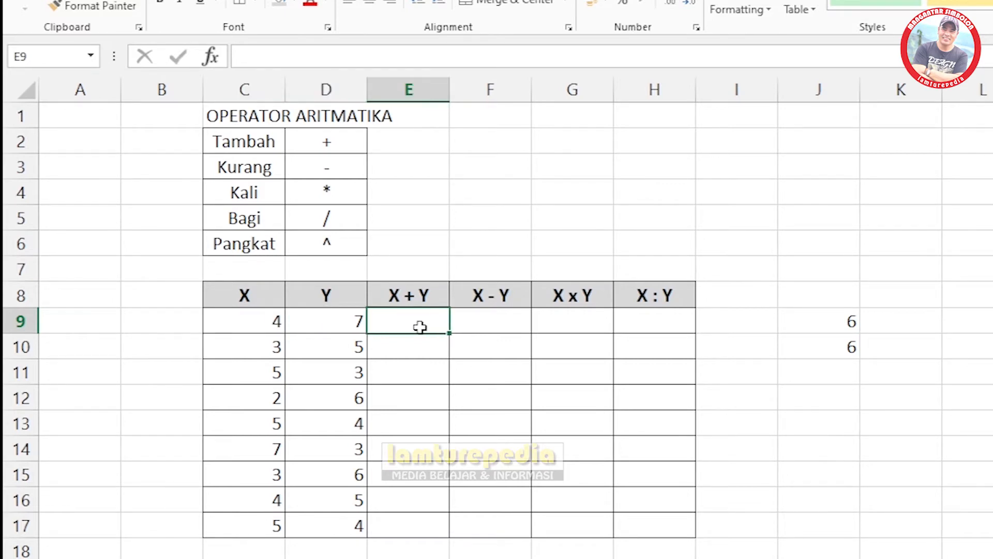
type("=4")
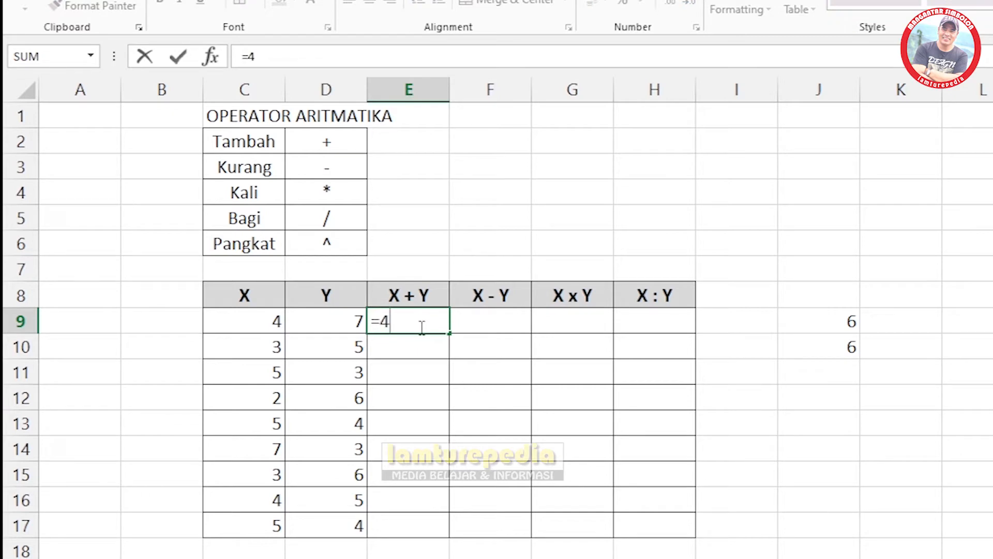
type("+7")
key("Return")
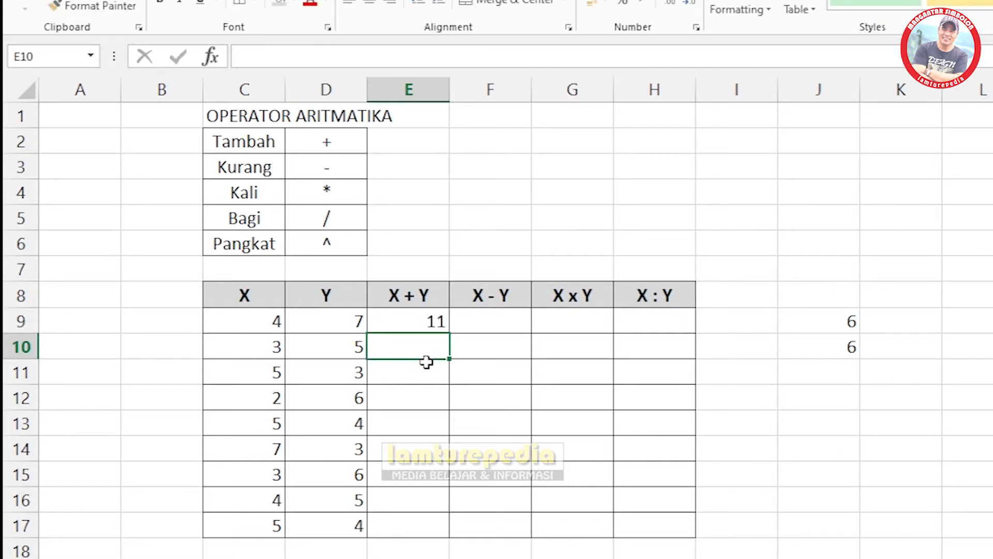
left_click(426, 324)
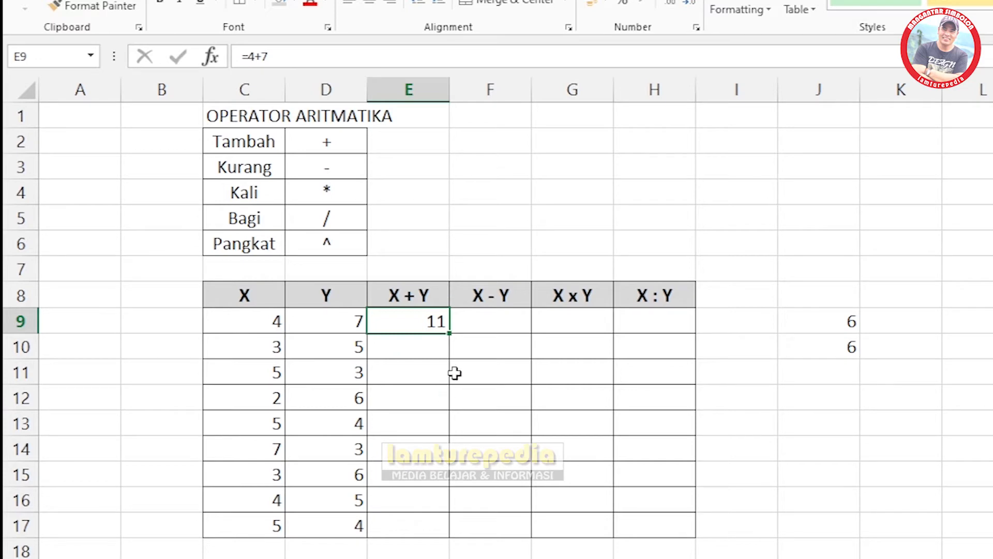
- Enter the formula =C9-D9 in cell F9 of the X - Y column, using cell references instead of typed numbers
left_click(482, 320)
type("=")
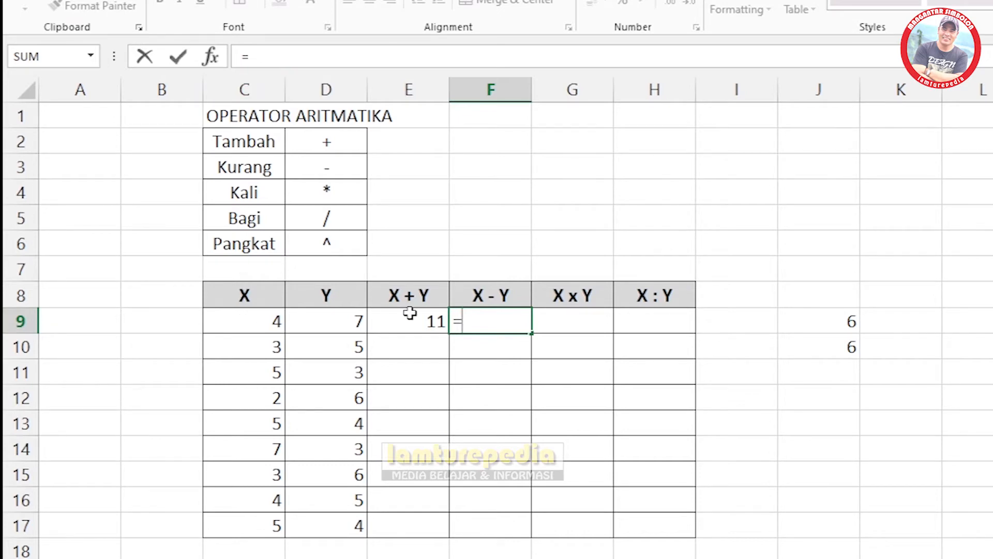
type("c9")
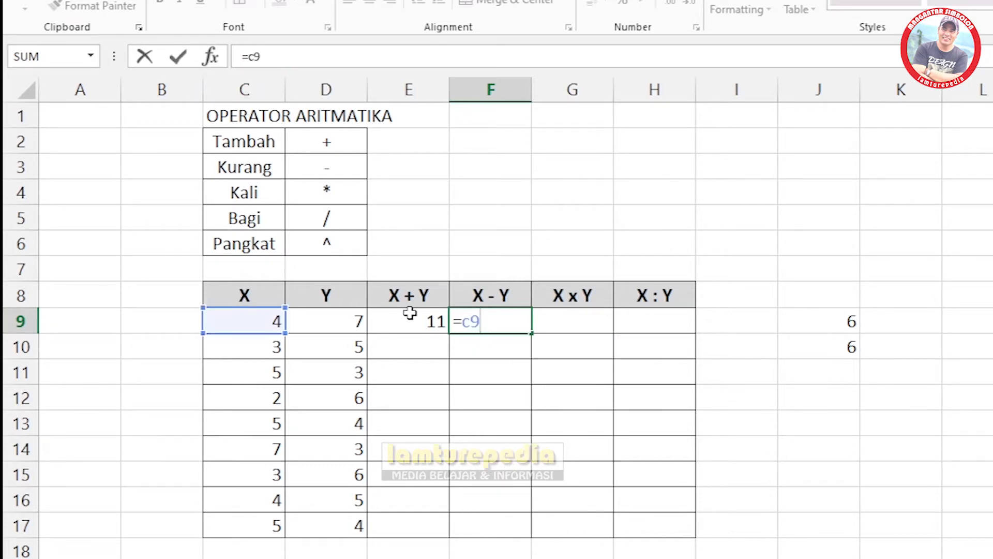
type("-")
type("d")
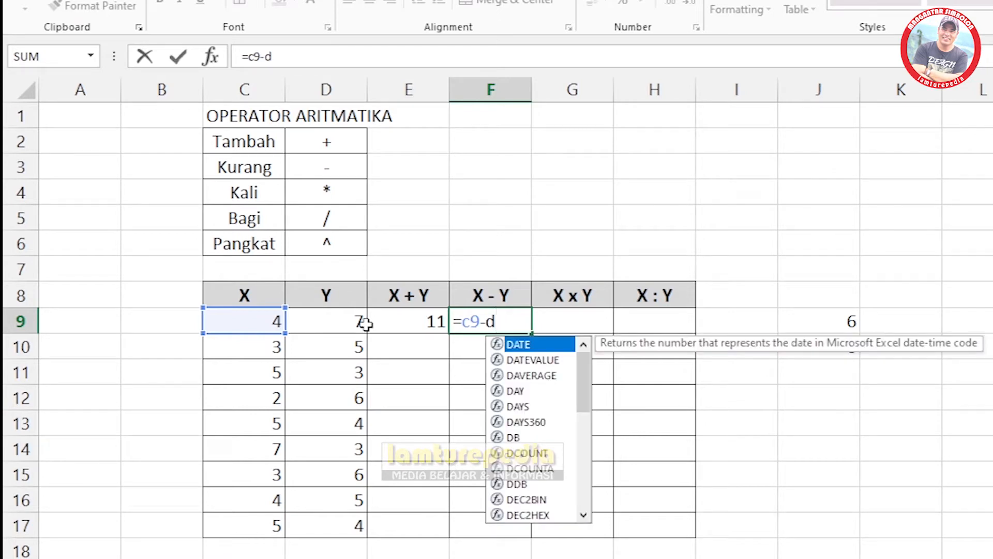
type("9")
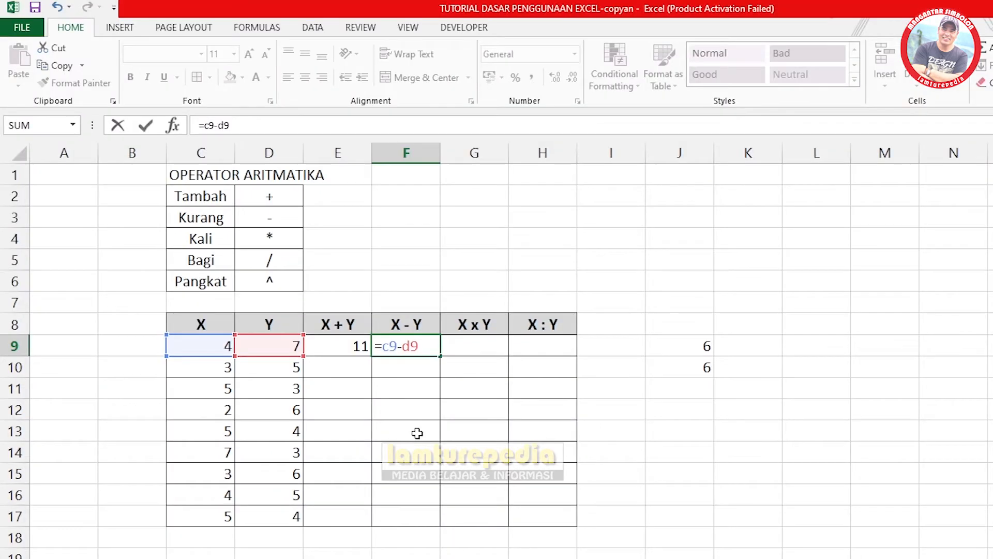
key("Return")
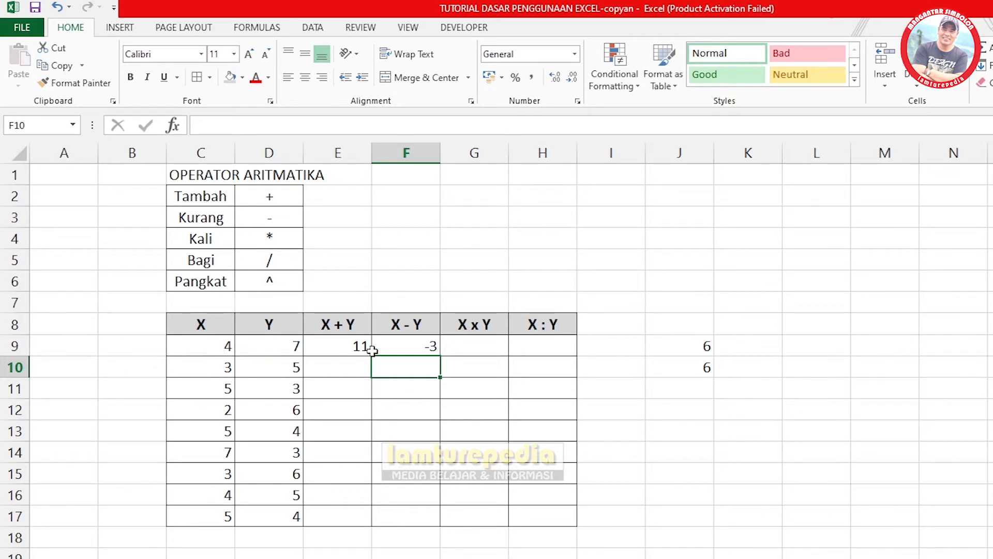
- Compare the stored formulas of cells E9 and F9, one with typed numbers and one with cell references
left_click(659, 457)
left_click(346, 348)
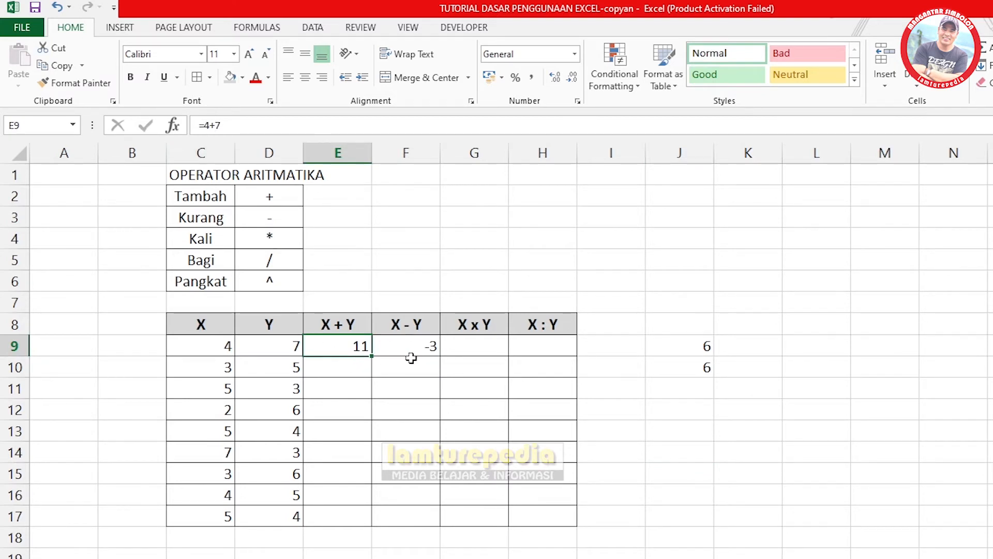
left_click(430, 351)
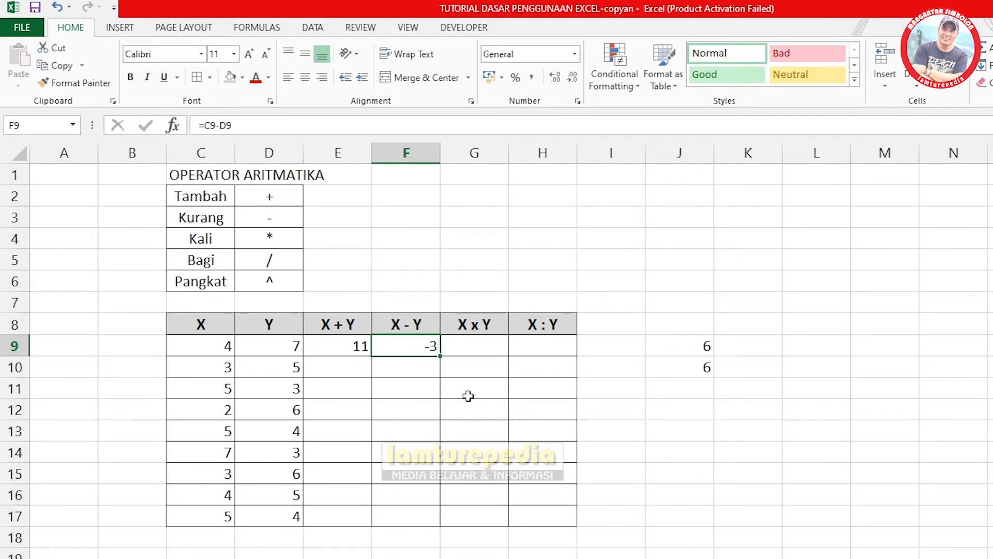
left_click(673, 494)
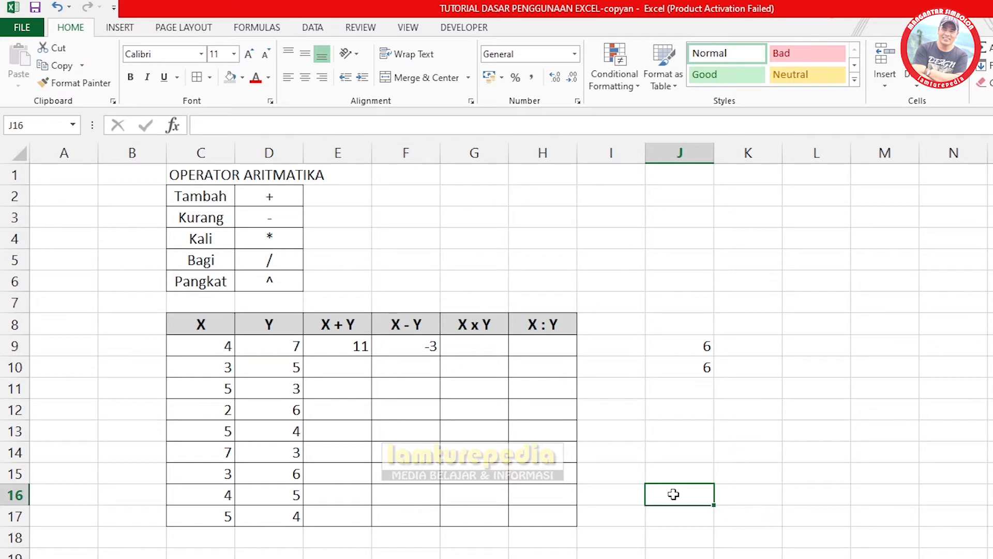
left_click(641, 386)
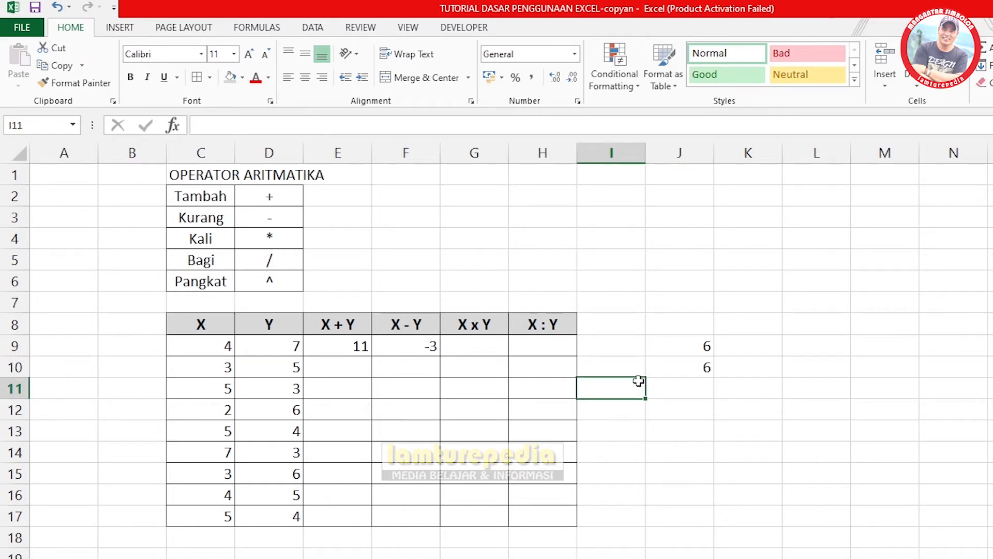
left_click(679, 430)
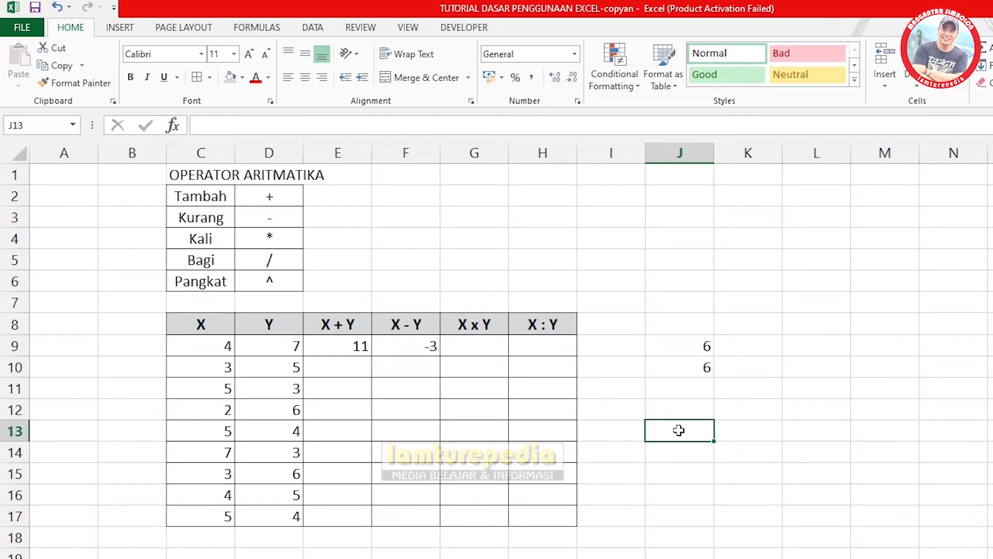
left_click(747, 417)
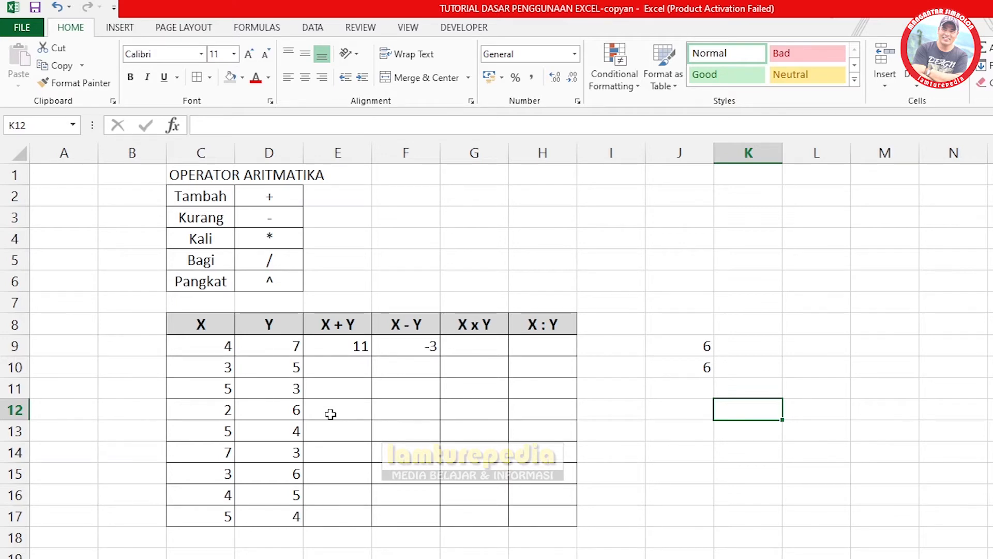
- Copy the subtraction formula in F9 and paste it into cells F10:F17
left_click(411, 350)
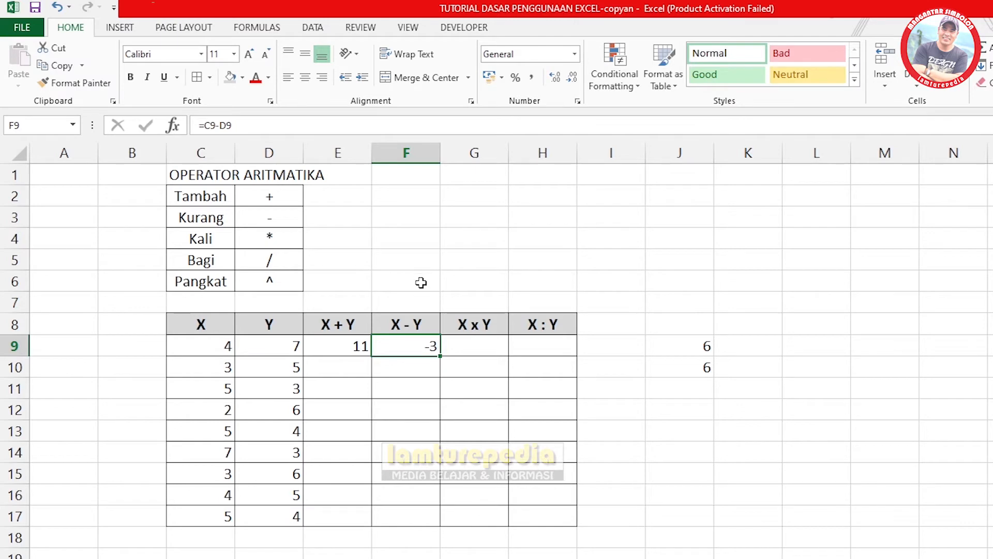
left_click(64, 66)
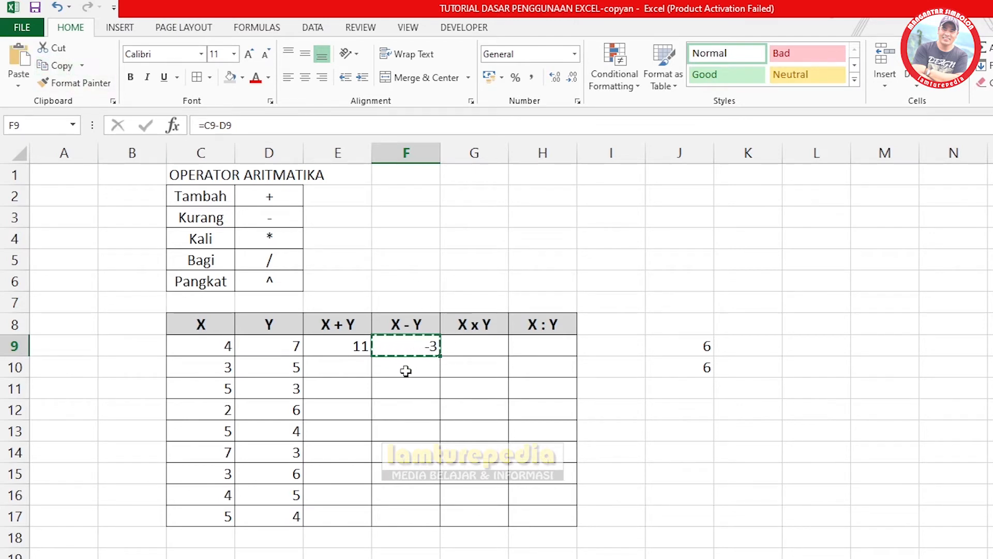
left_click_drag(406, 368, 410, 513)
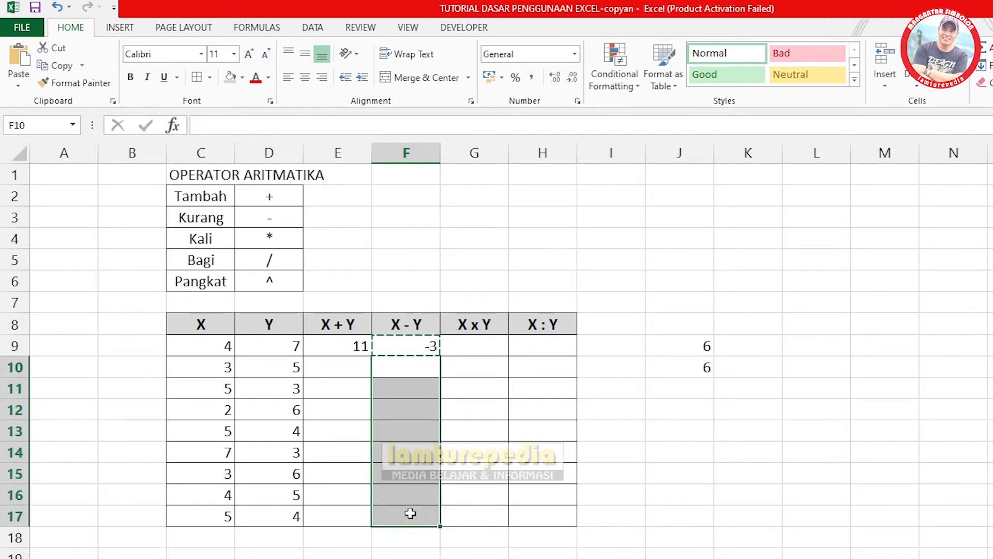
left_click(23, 61)
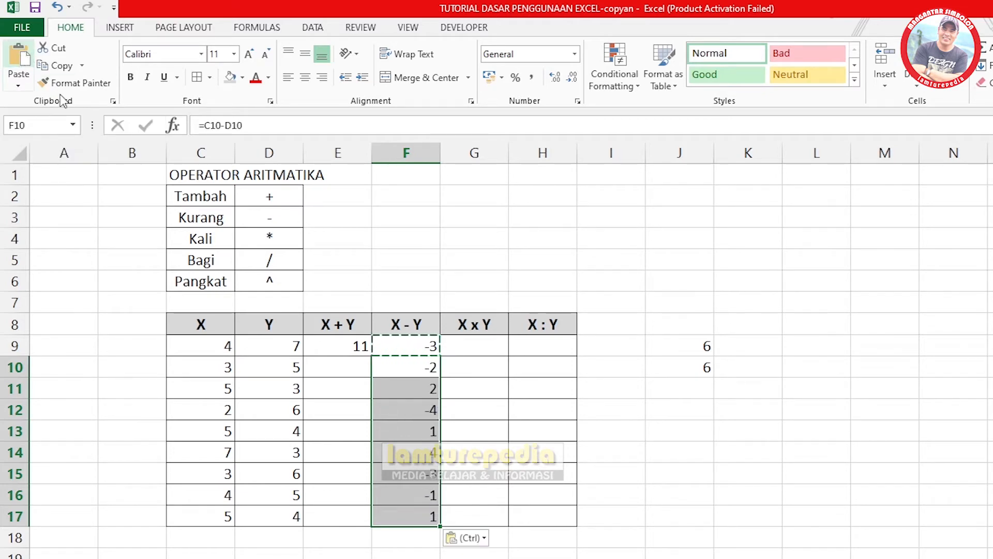
left_click(685, 501)
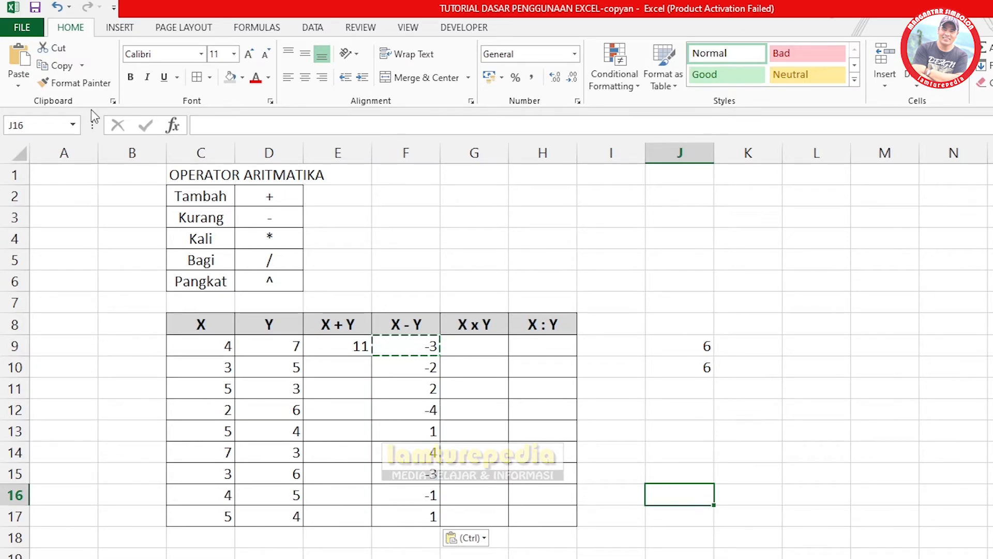
- Undo the paste into the X - Y column cells F10:F17
left_click(57, 7)
left_click(694, 427)
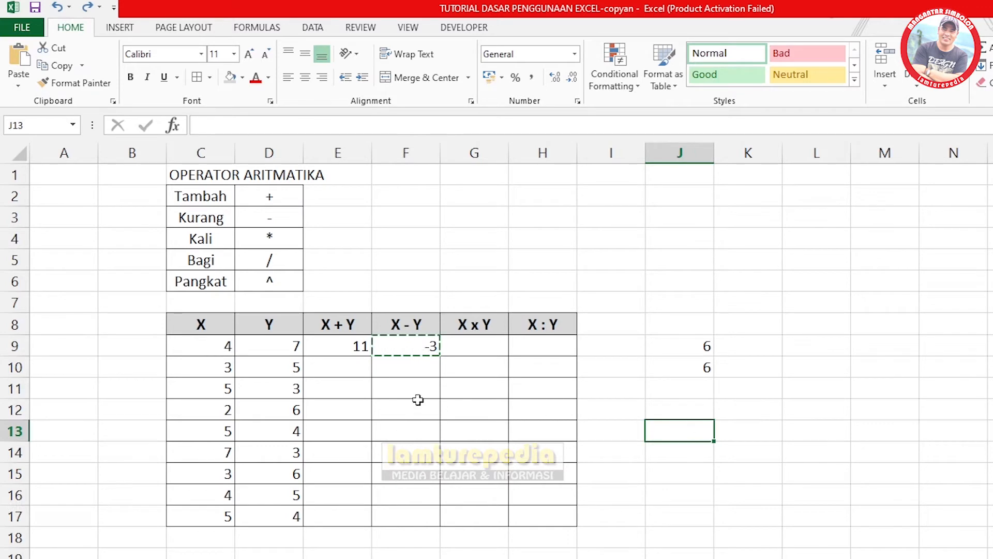
- Fill the formula in F9 down the X - Y column through cell F17 using AutoFill
left_click(407, 347)
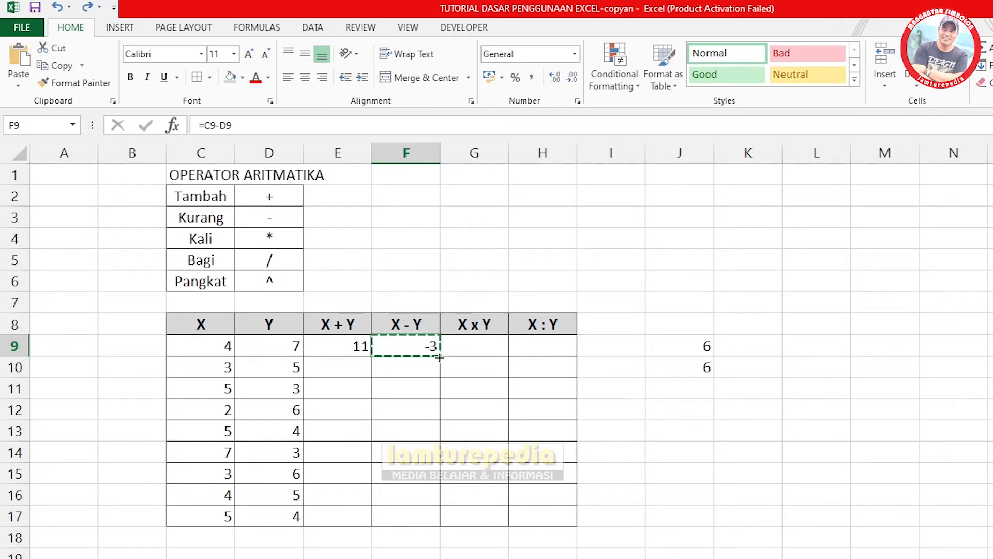
left_click_drag(439, 357, 436, 521)
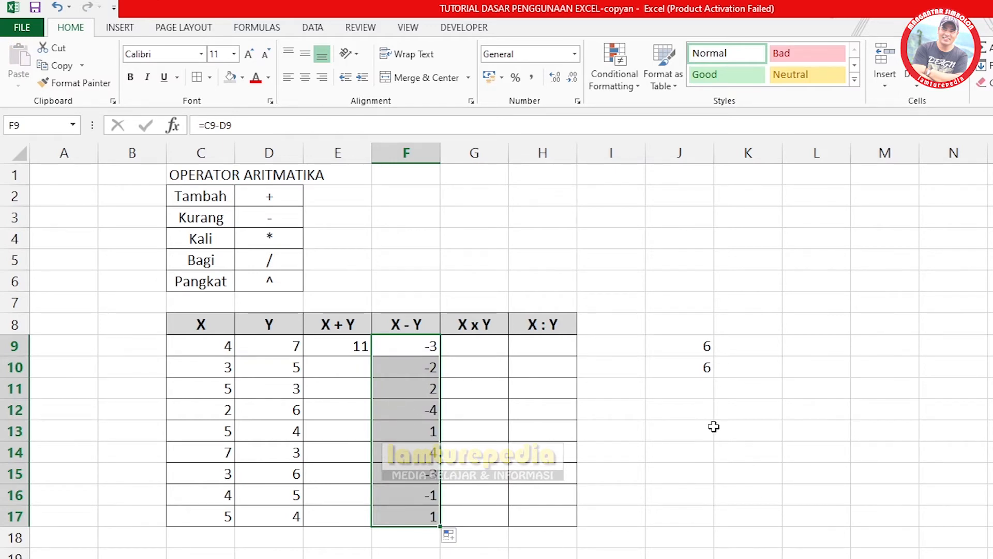
left_click_drag(711, 427, 735, 430)
- Examine the formulas in cells F9:F17 row by row to see how their cell references change
left_click(421, 349)
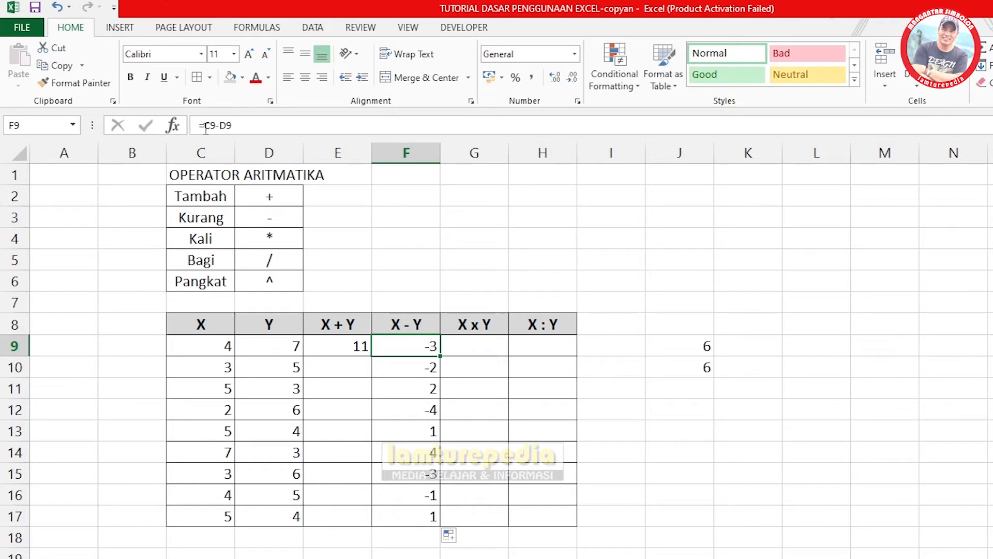
left_click(415, 367)
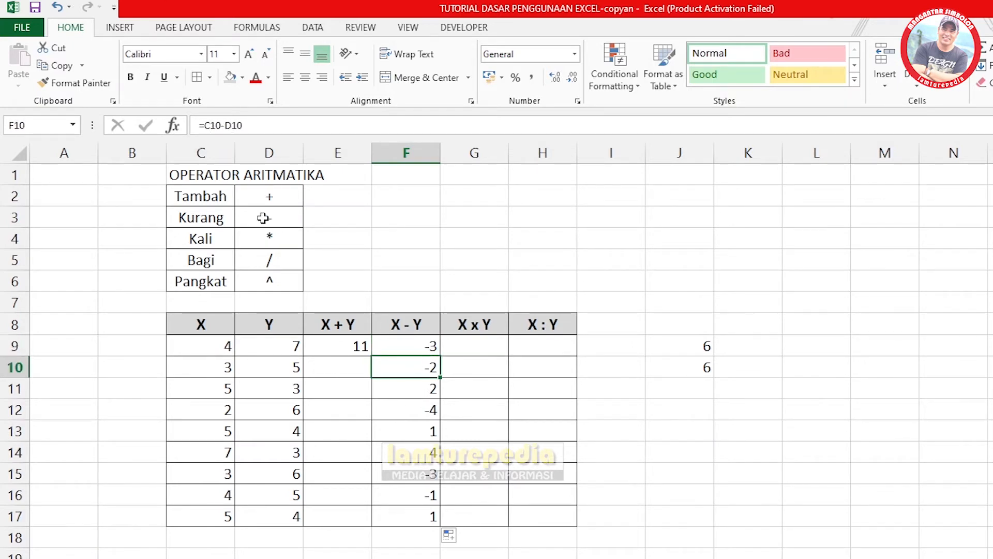
left_click(411, 391)
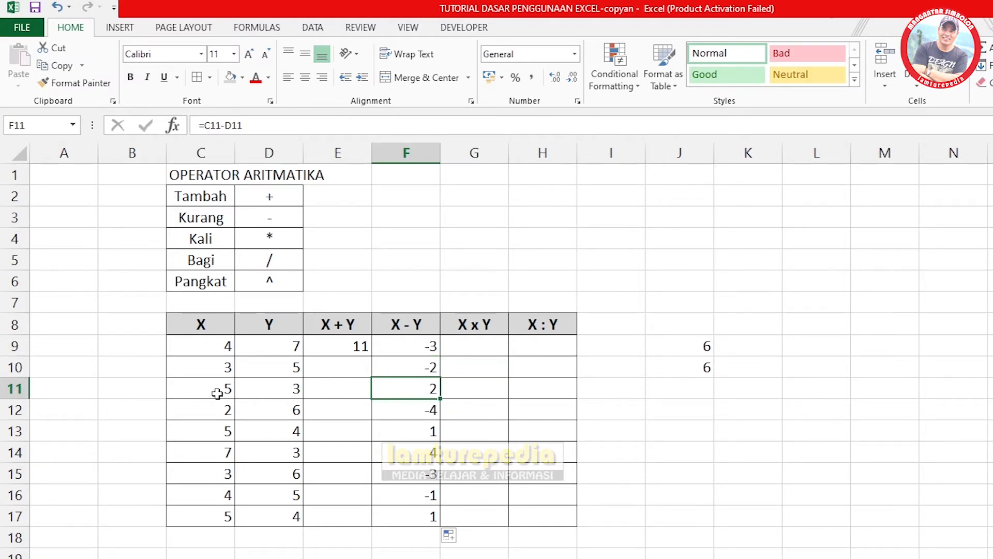
left_click(424, 410)
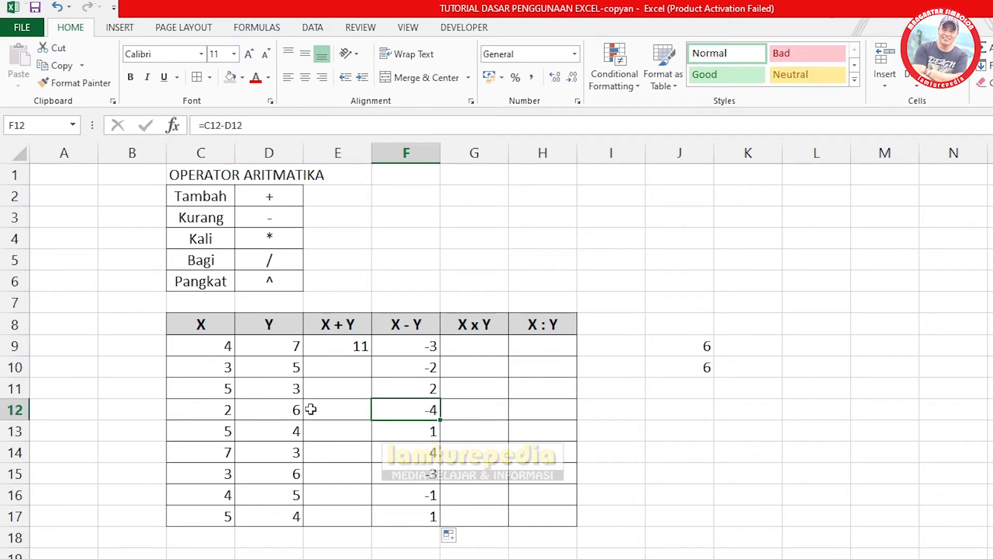
left_click(423, 514)
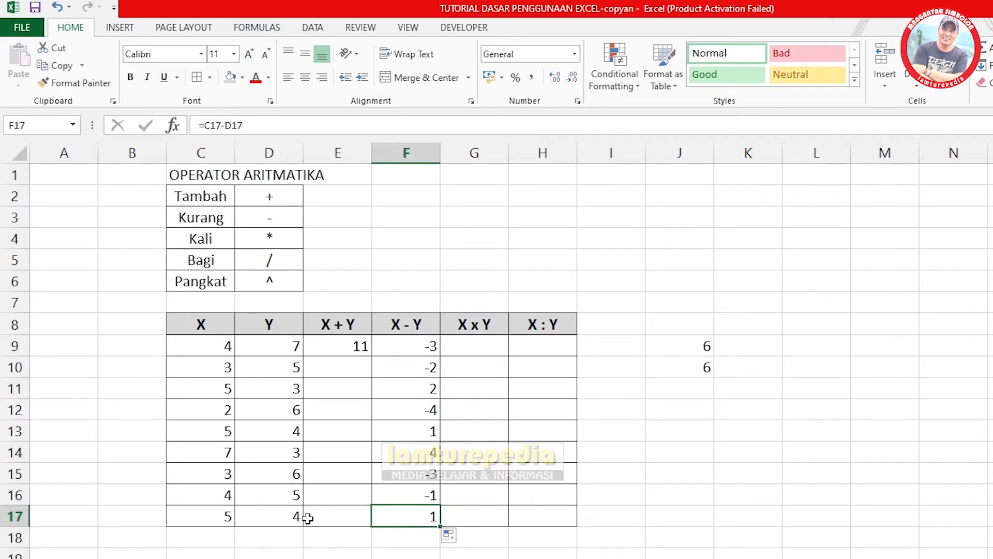
left_click(412, 343)
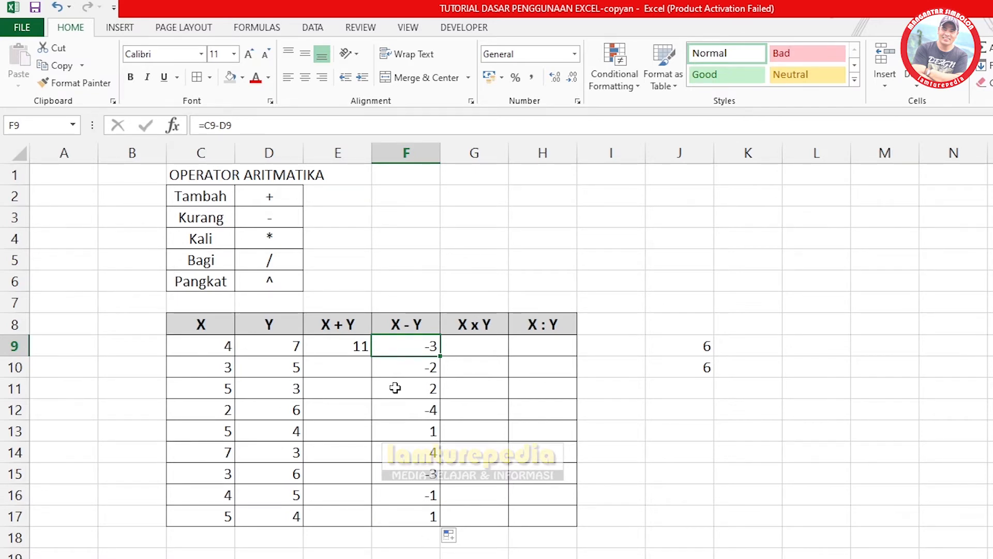
left_click(405, 364)
left_click(411, 349)
left_click(422, 372)
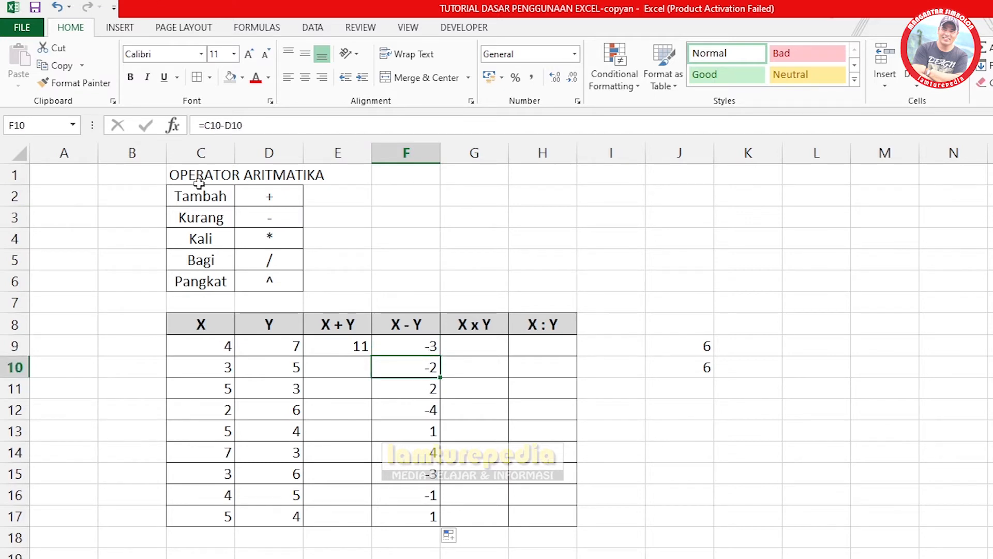
left_click(414, 391)
left_click(408, 412)
left_click(407, 432)
left_click(407, 451)
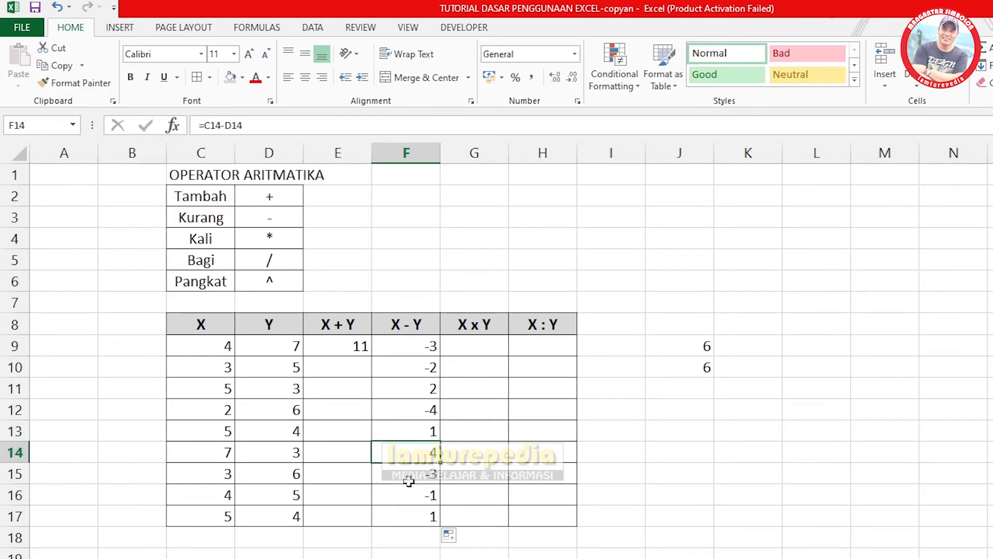
left_click(408, 475)
left_click(408, 494)
left_click(407, 515)
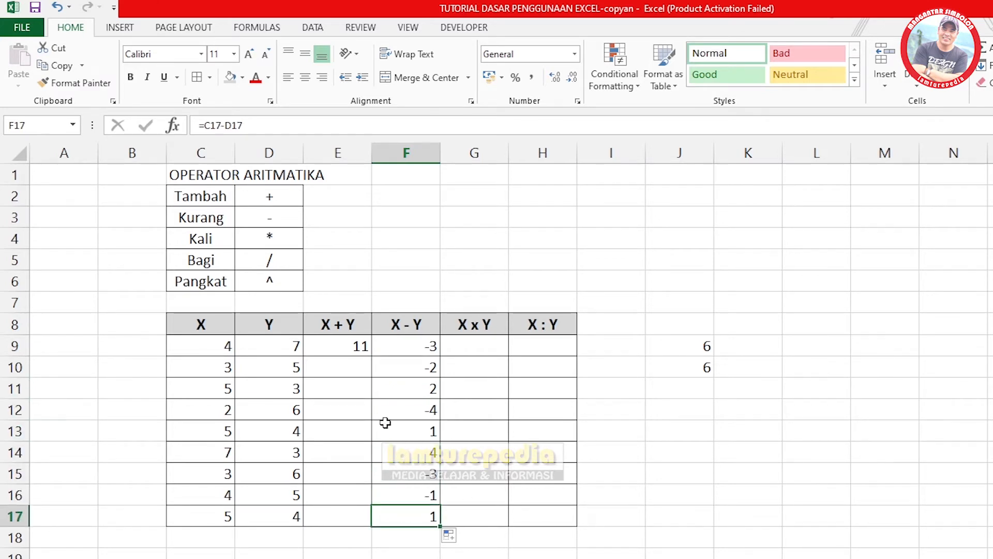
left_click(418, 346)
left_click(417, 368)
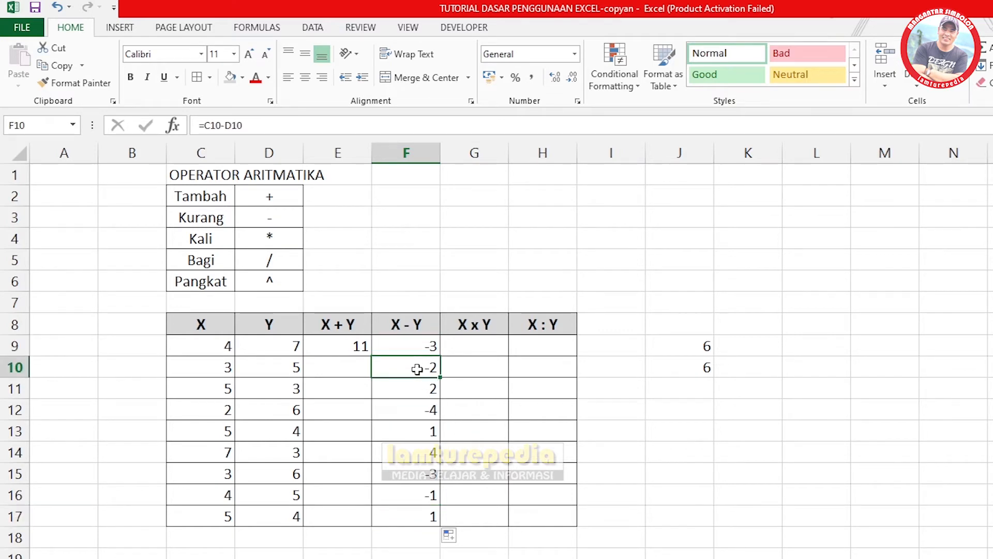
- Compare the cell references in the X - Y formulas of cells F9, F10 and F17
left_click(420, 346)
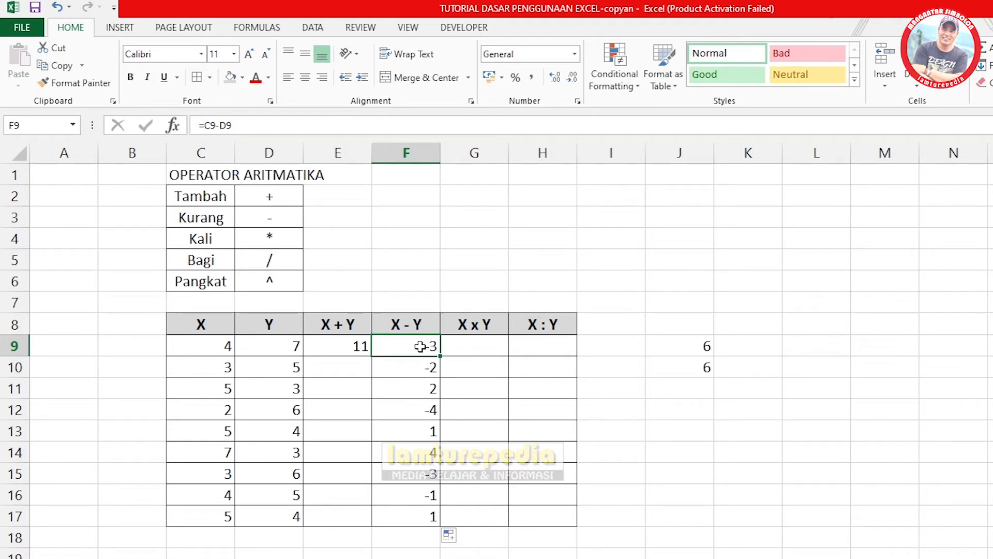
left_click(419, 367)
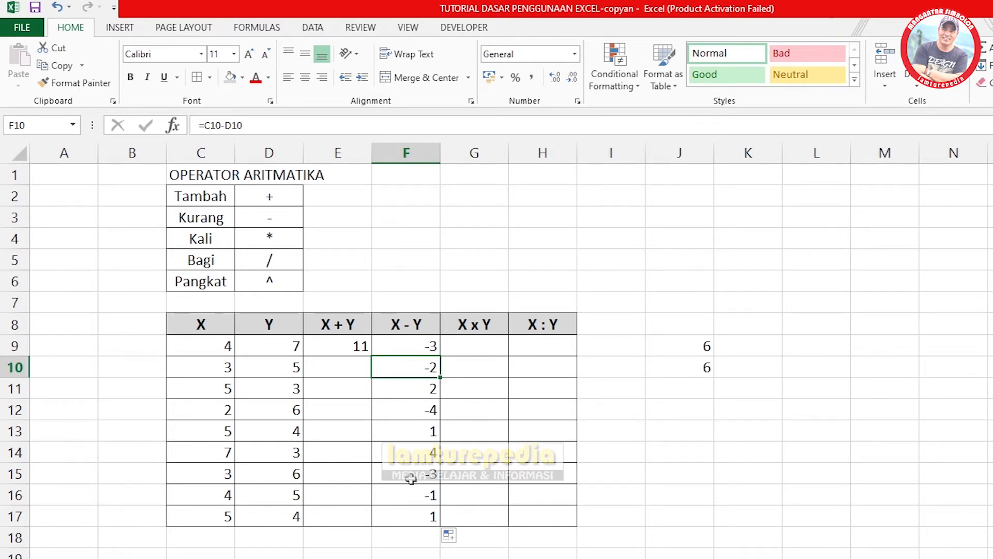
left_click(411, 512)
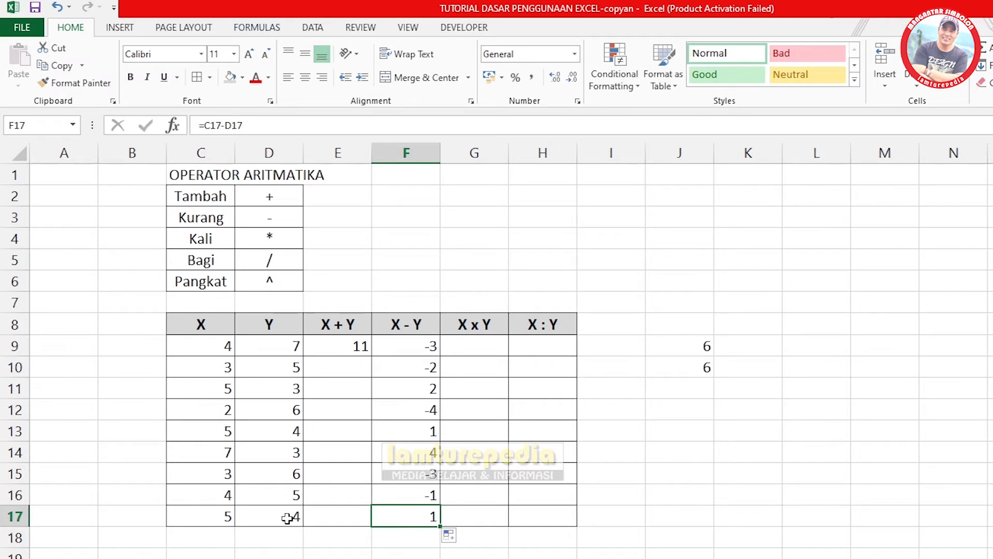
left_click(706, 479)
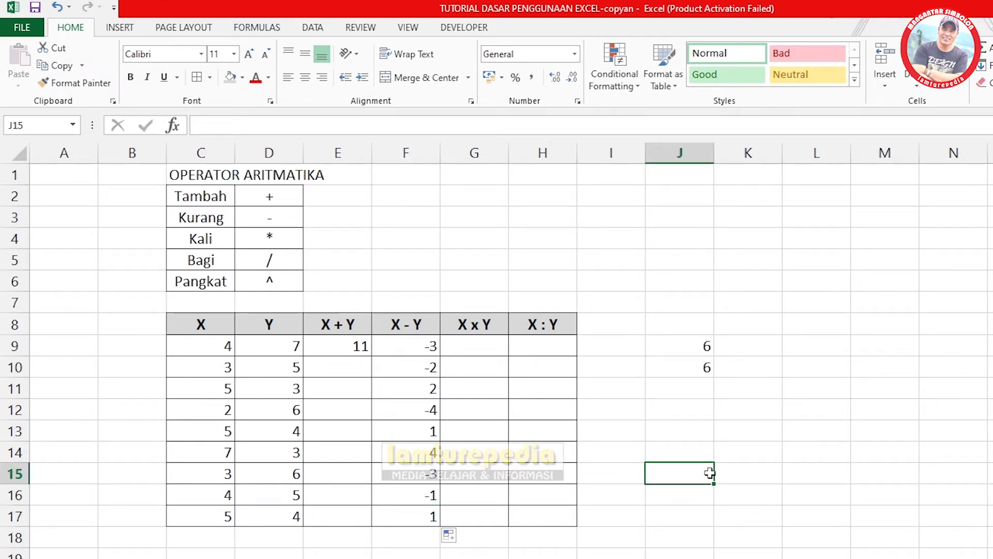
- Clear the copied subtraction formulas from cells F10:F16 in the X - Y column
left_click(426, 347)
left_click_drag(423, 383, 434, 492)
left_click(418, 366)
key("Delete")
- Fill the subtraction formula in F9 down again through cell F17
left_click(405, 350)
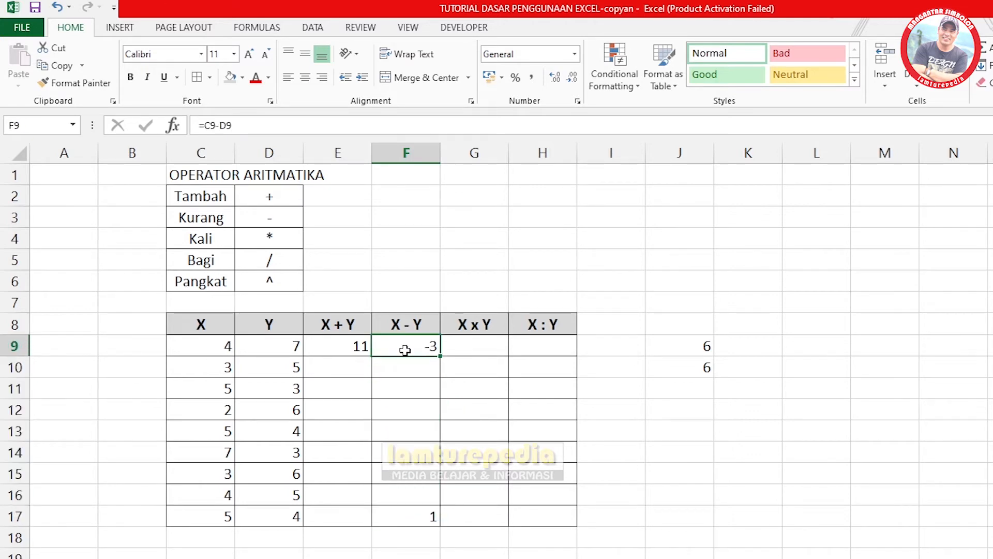
left_click_drag(441, 359, 439, 519)
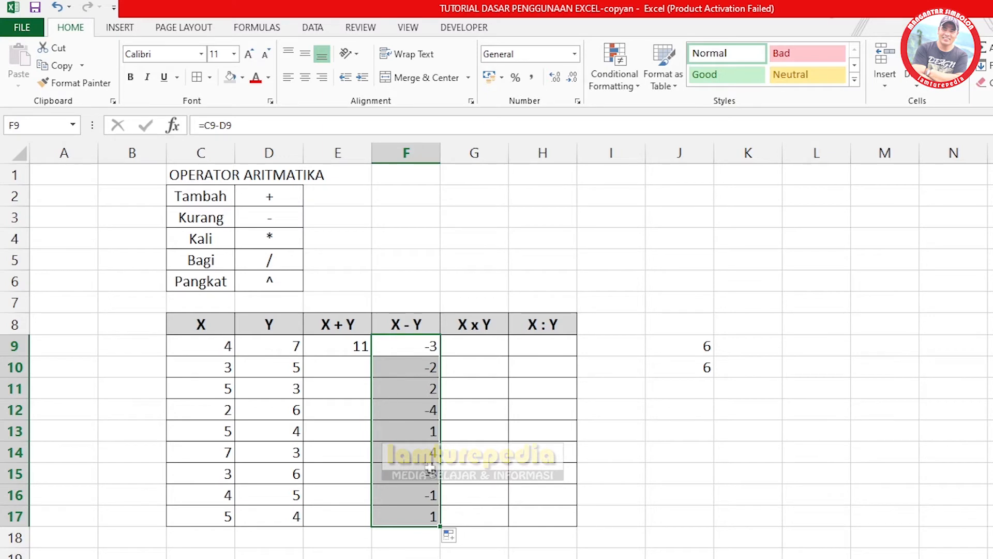
left_click(719, 434)
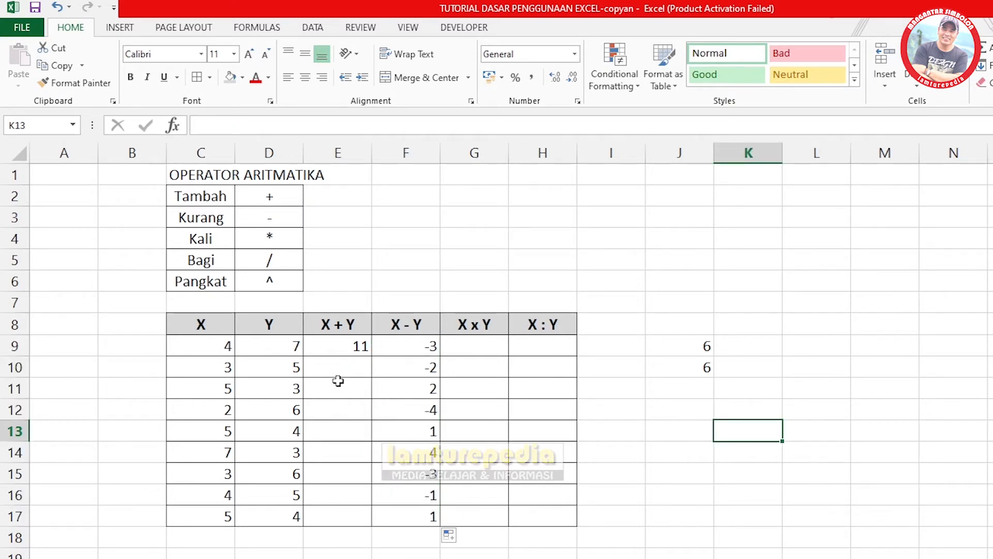
- Compare the typed-number formula in E9 with the cell-reference formulas in F9 and F10
left_click(342, 347)
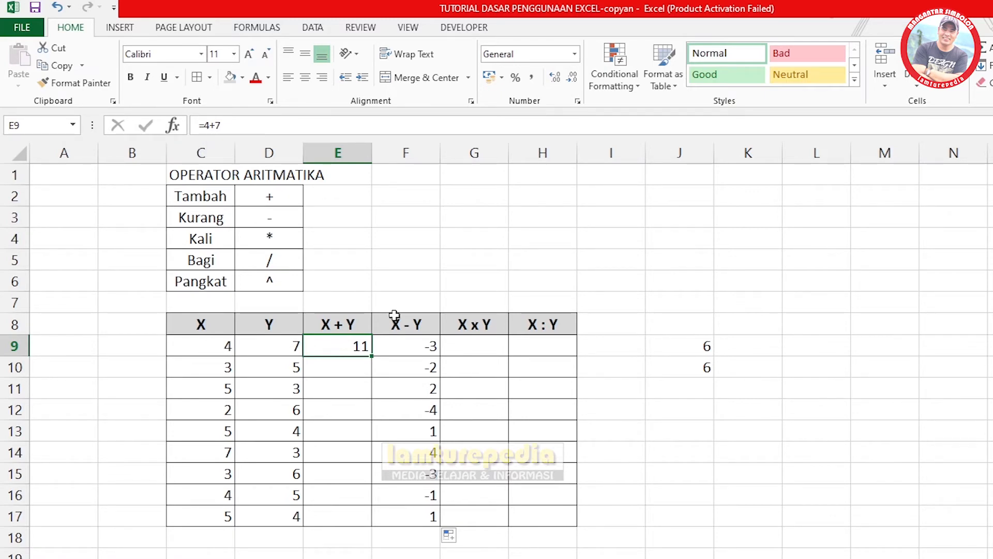
left_click(417, 352)
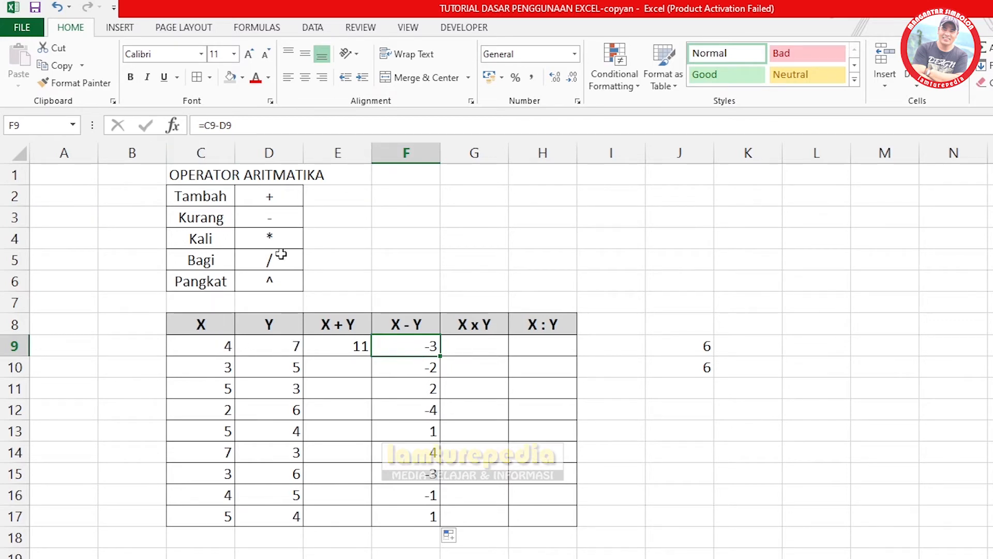
left_click(414, 366)
left_click(421, 344)
left_click(426, 368)
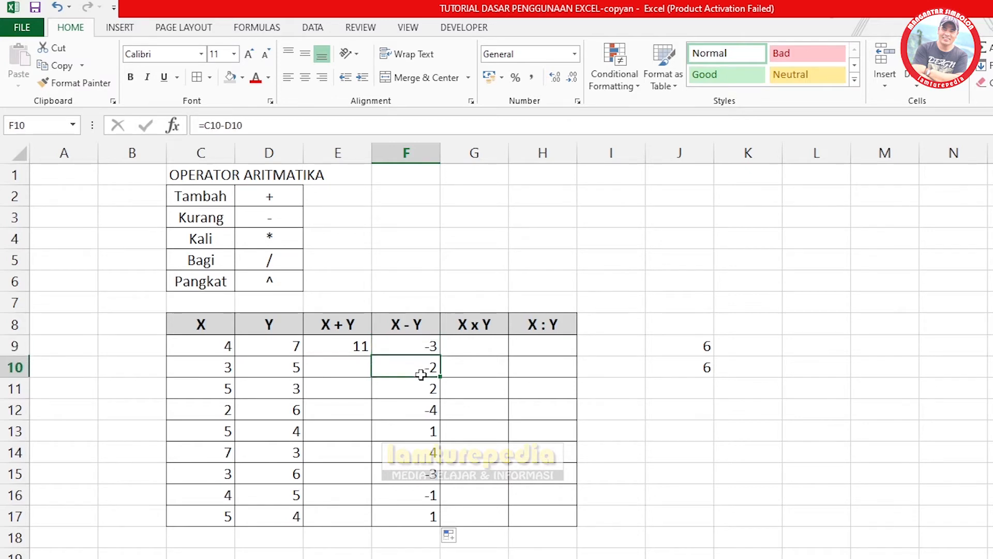
- Fill the typed-number formula =4+7 from E9 down the X + Y column through cell E17
left_click(348, 345)
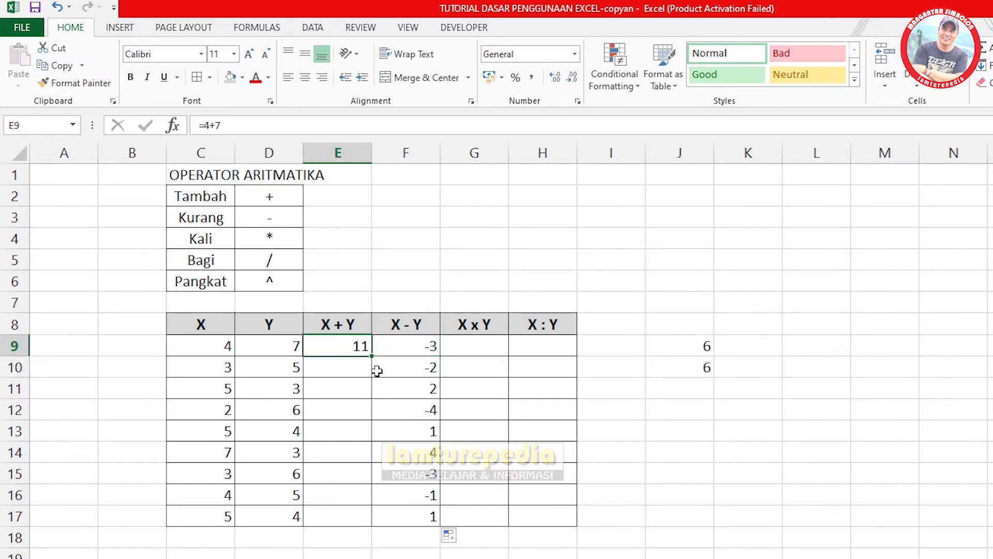
left_click_drag(370, 356, 377, 524)
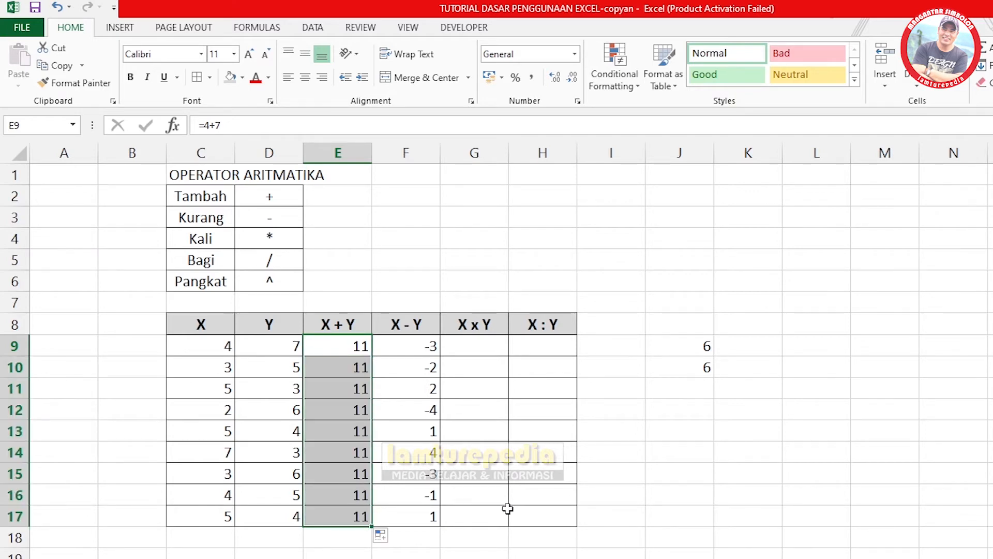
left_click(334, 404)
- Examine the formulas in the filled X + Y cells row by row, comparing them with the one in E9
left_click(354, 350)
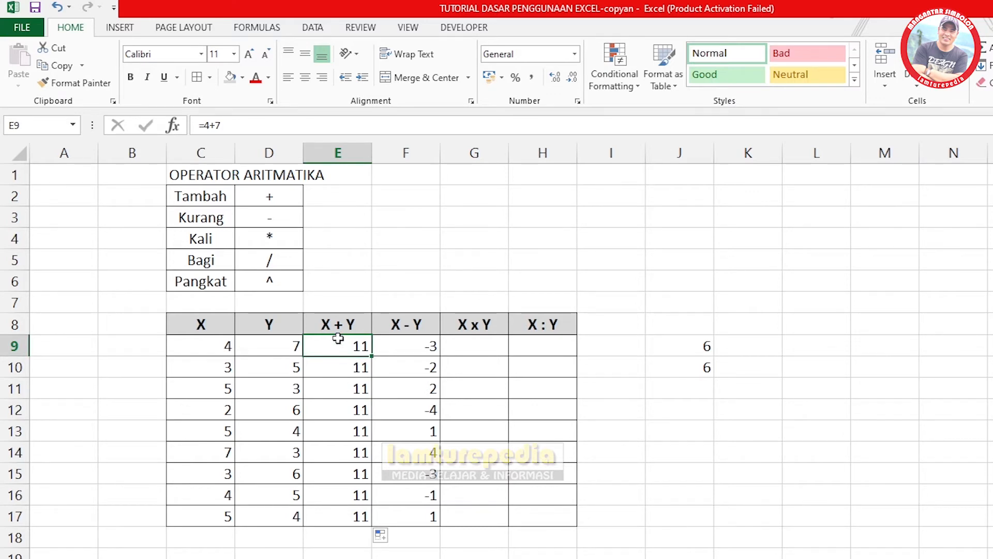
left_click(357, 367)
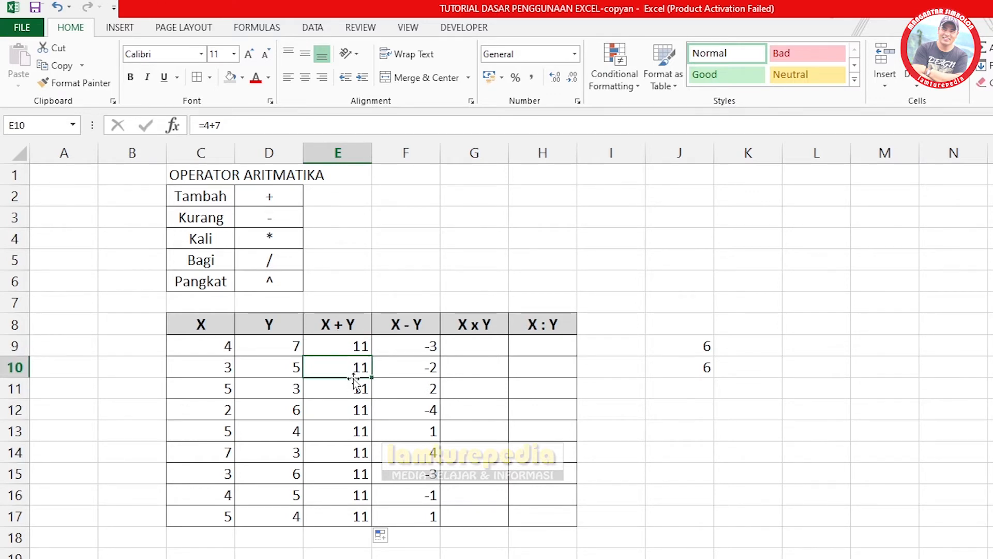
left_click(354, 388)
left_click(354, 410)
left_click(352, 430)
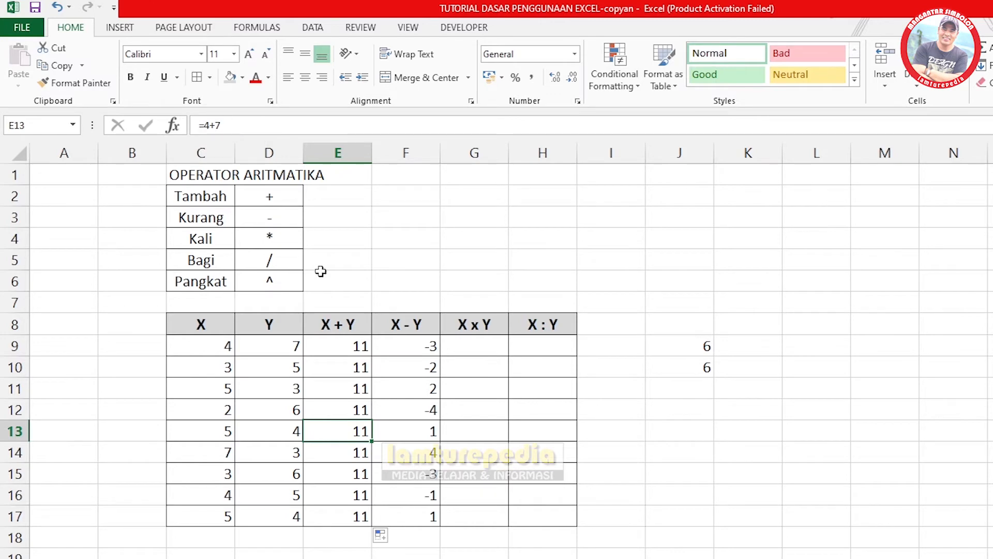
left_click(351, 340)
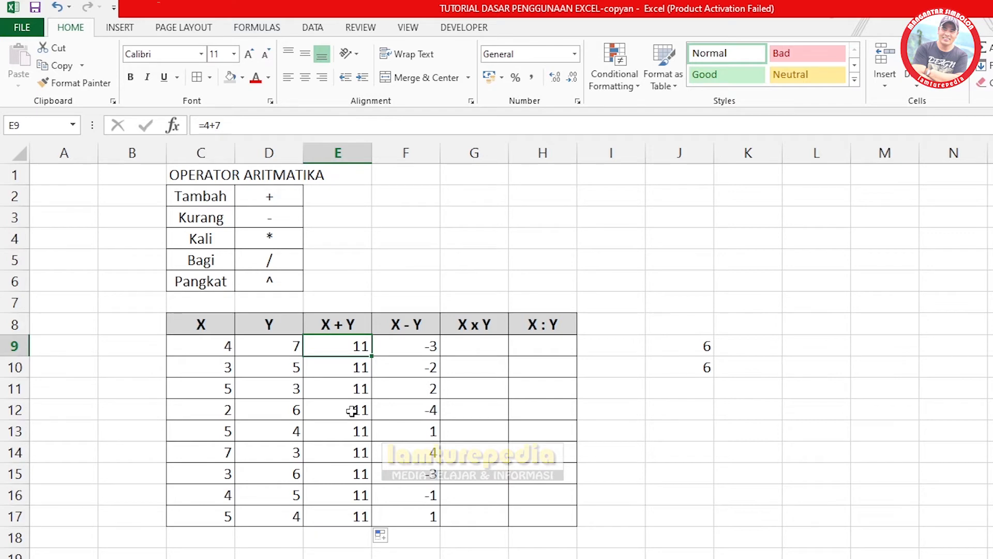
left_click(344, 361)
left_click(340, 344)
left_click(358, 449)
- Replace the formula in E9 with =C9+D9, picking the X and Y cells as references
left_click(344, 351)
type("=")
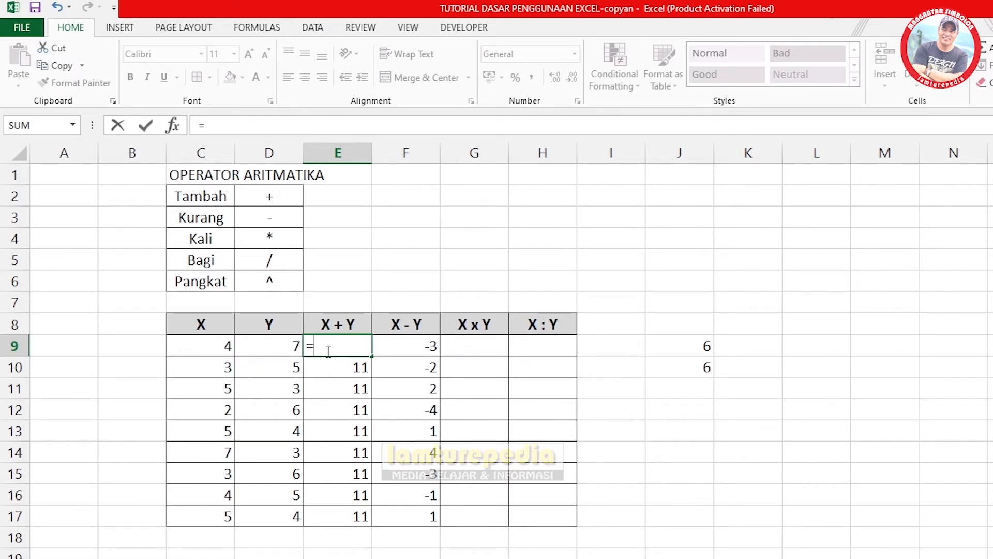
left_click(212, 346)
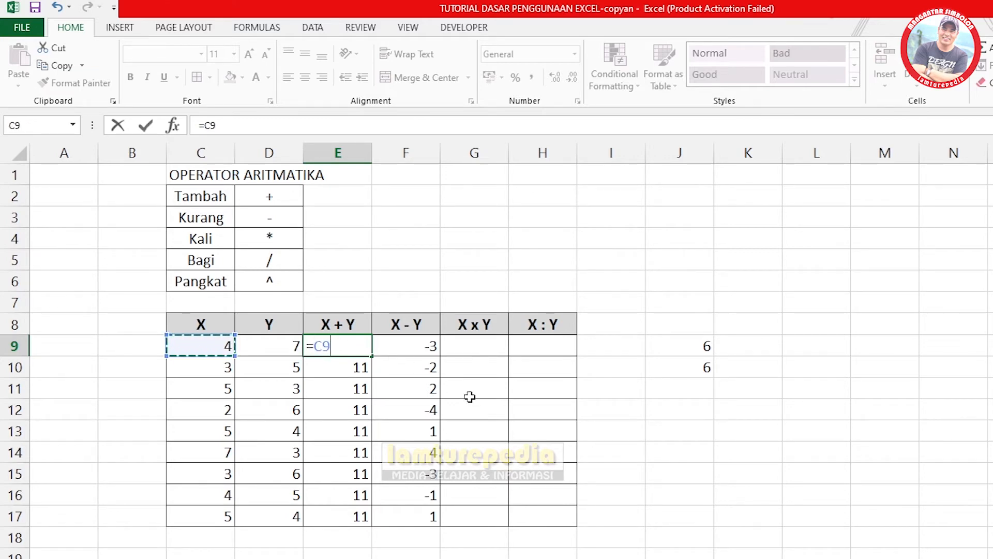
type("+")
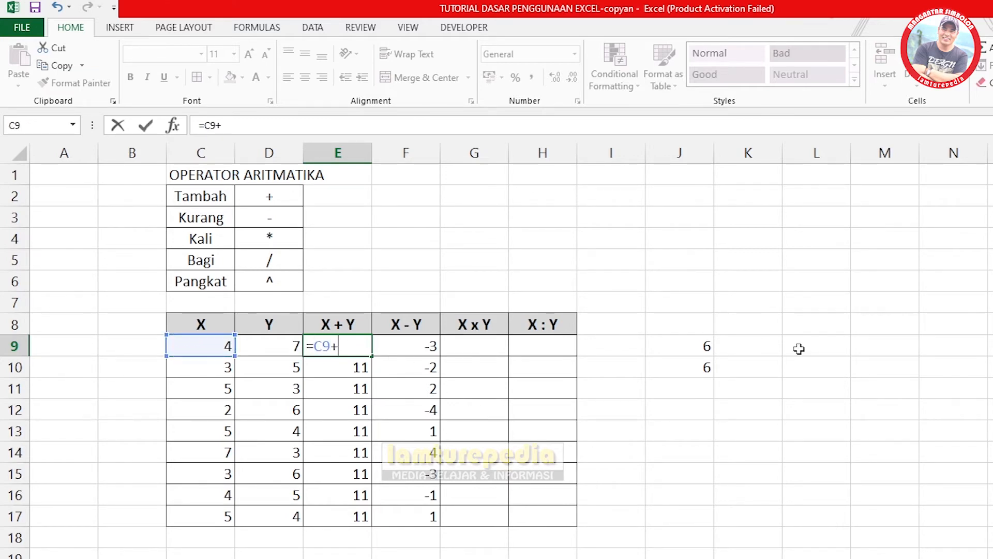
left_click(283, 347)
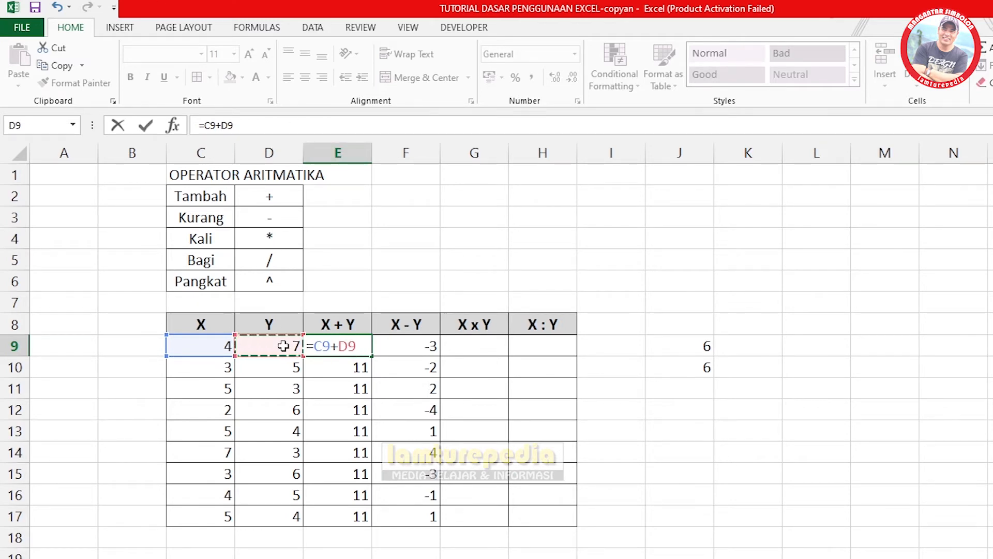
key("Return")
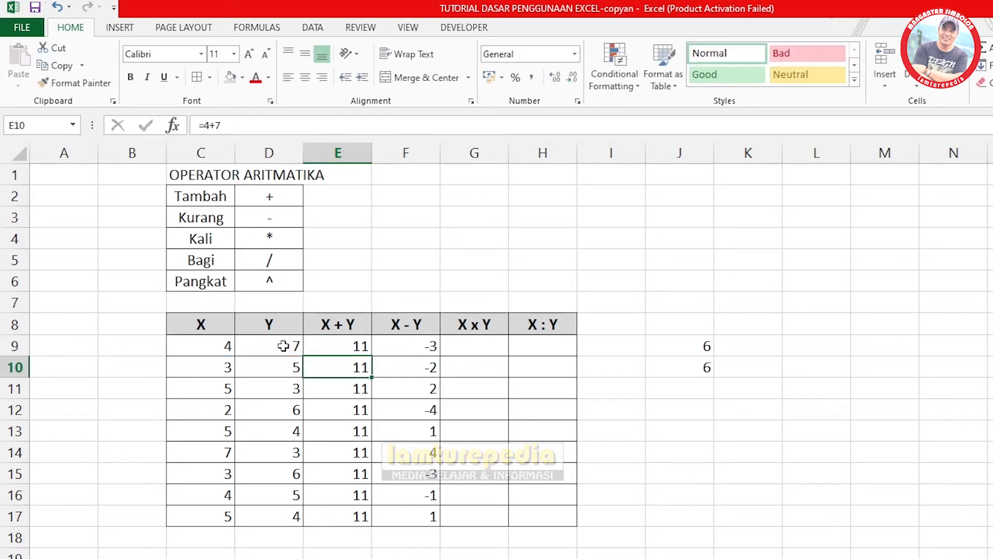
- Compare the cell-reference formula in E9 with the typed-number formulas in the X + Y cells below it
left_click(355, 344)
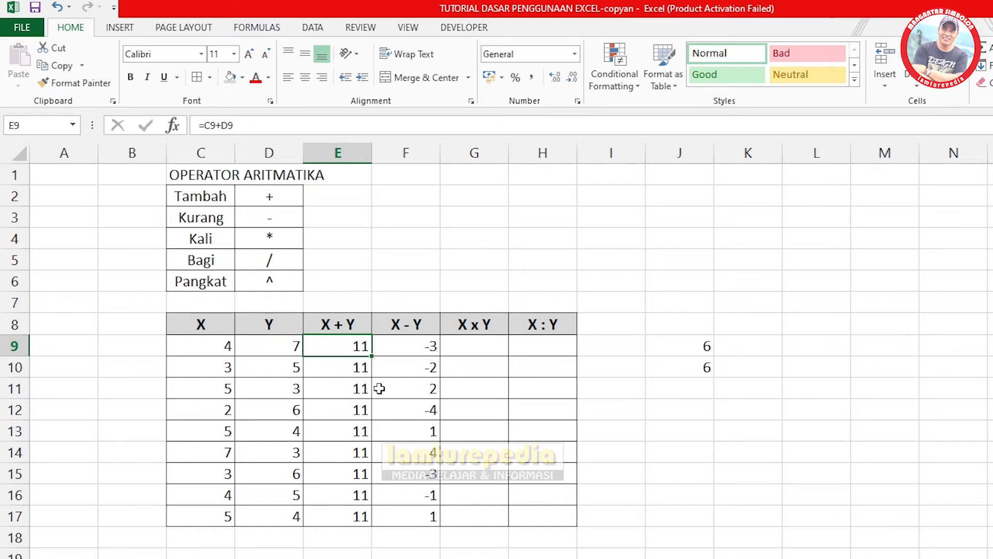
left_click(342, 372)
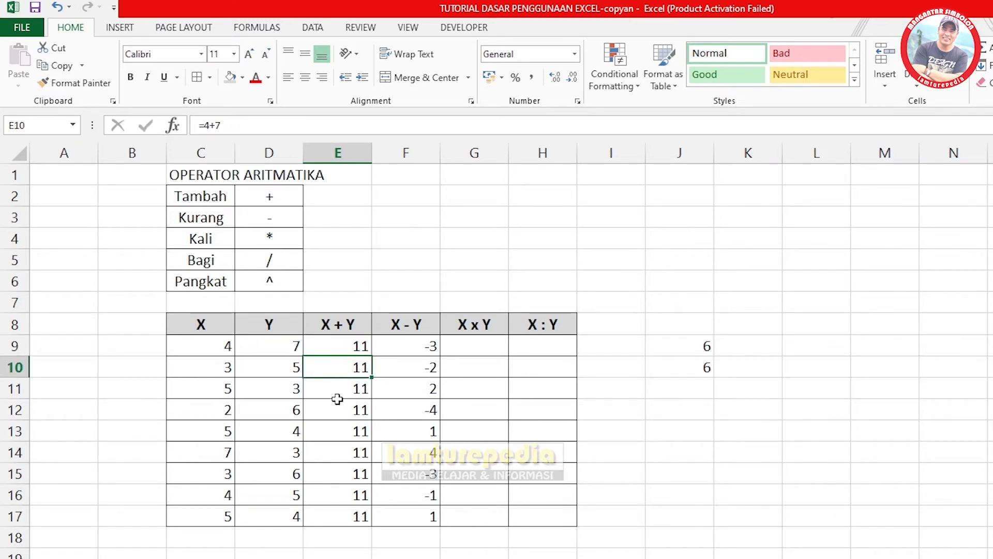
left_click(333, 339)
left_click(342, 367)
left_click(337, 427)
- Replace the formula in E10 with the typed numbers of its row, =3+5
left_click(343, 373)
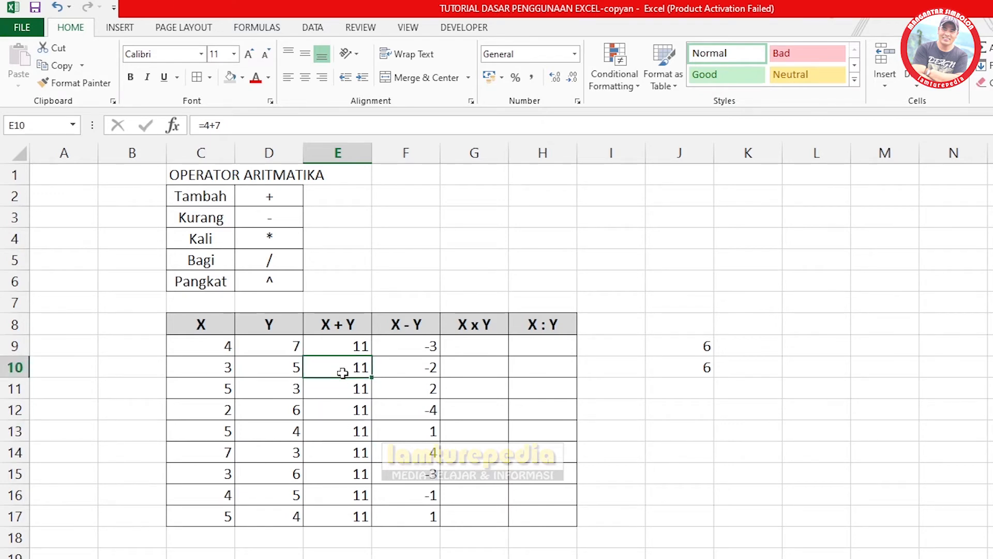
left_click(224, 366)
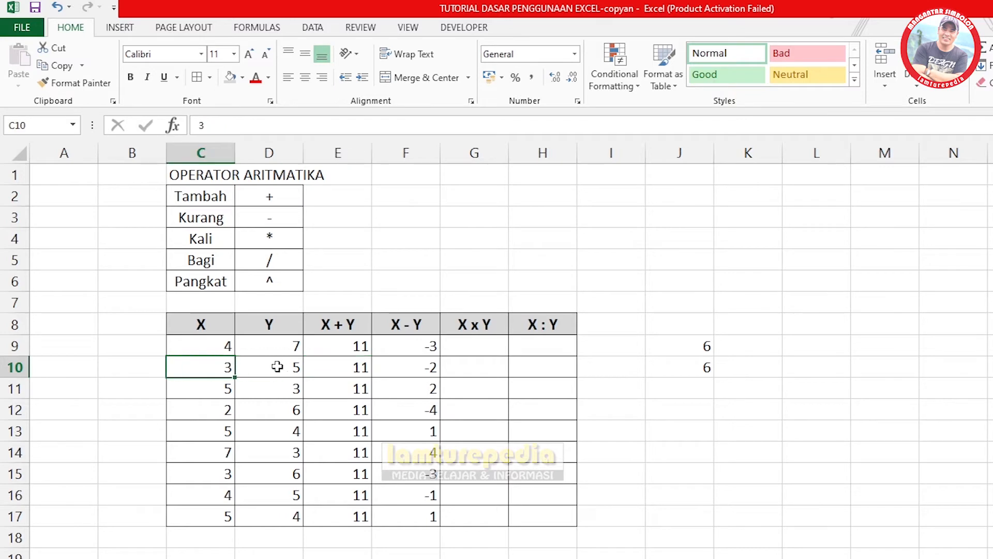
left_click(285, 367)
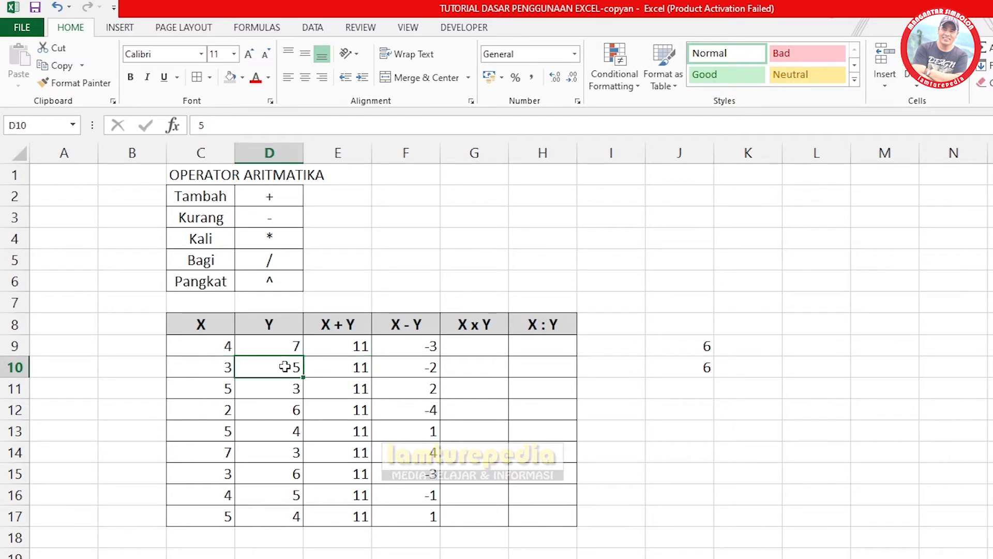
left_click(360, 367)
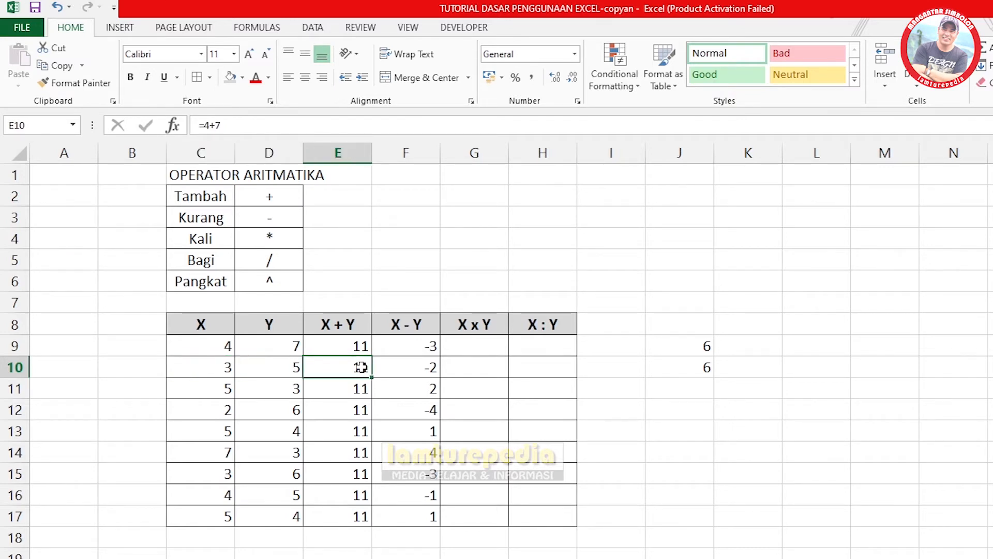
type("=3")
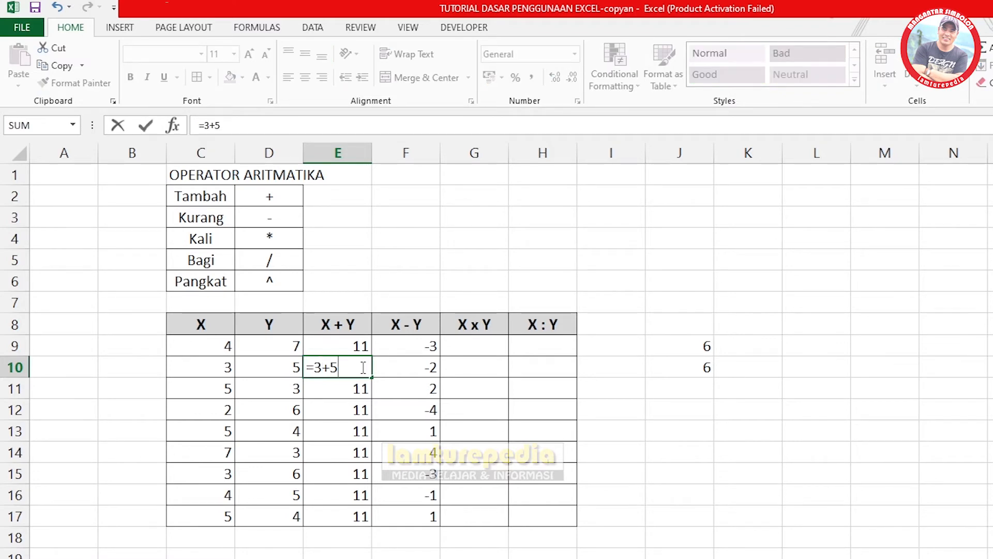
key("Return")
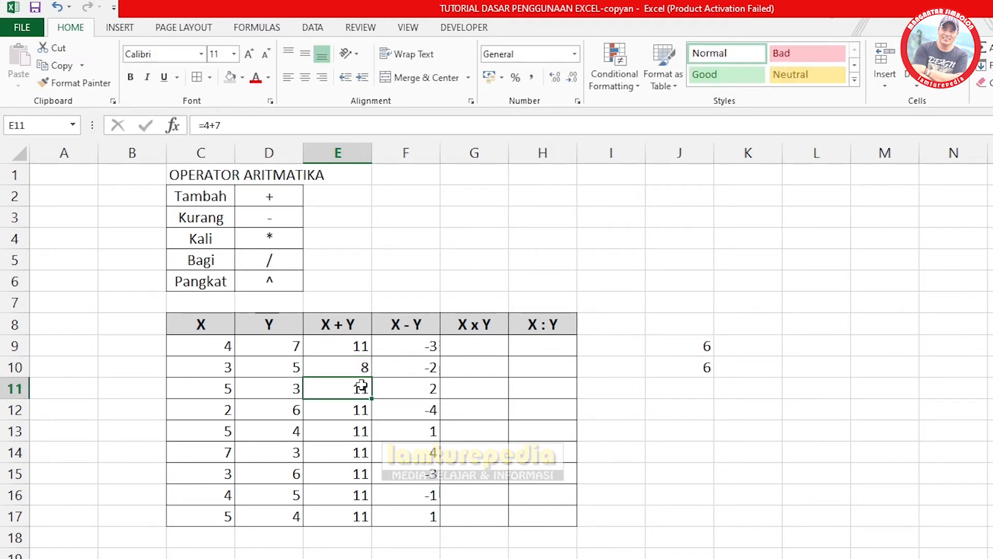
- Clear the remaining typed-number formulas from cells E11:E17 in the X + Y column
left_click(344, 367)
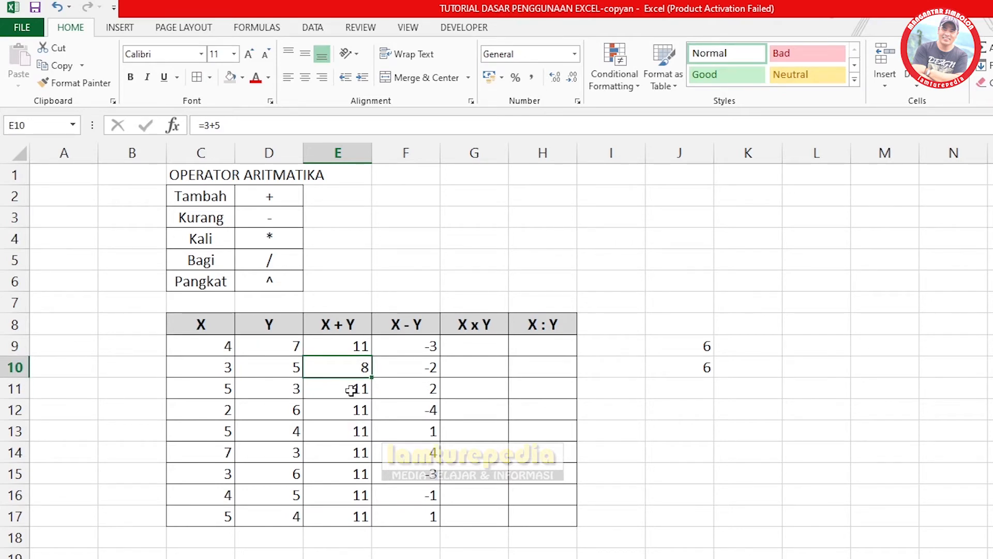
left_click_drag(351, 390, 353, 513)
key("Delete")
left_click(327, 450)
- Compare the formulas in E9 and E10 of the X + Y column
left_click(344, 365)
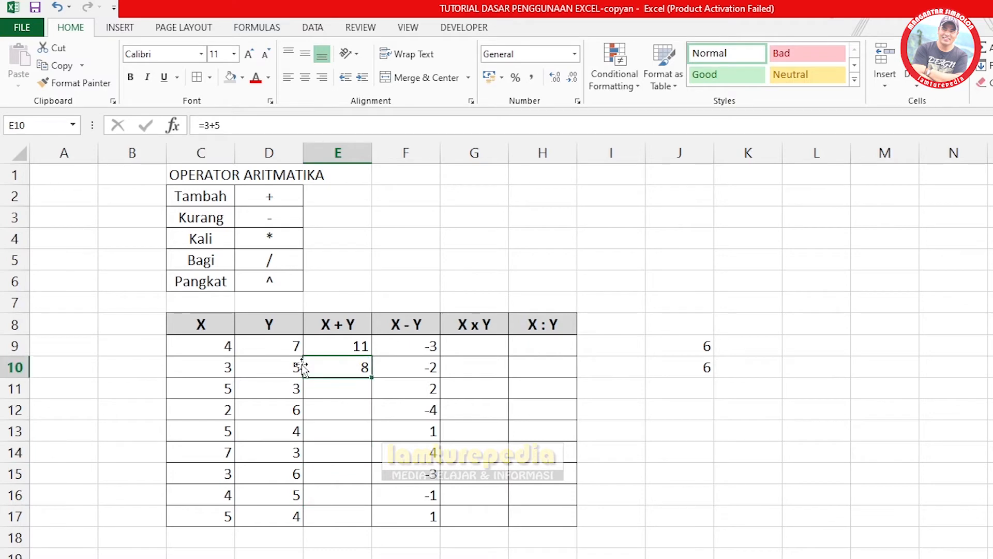
left_click(359, 348)
left_click(344, 367)
- Change the X value in C9 to 2 and check the X + Y formula in E9
left_click(215, 347)
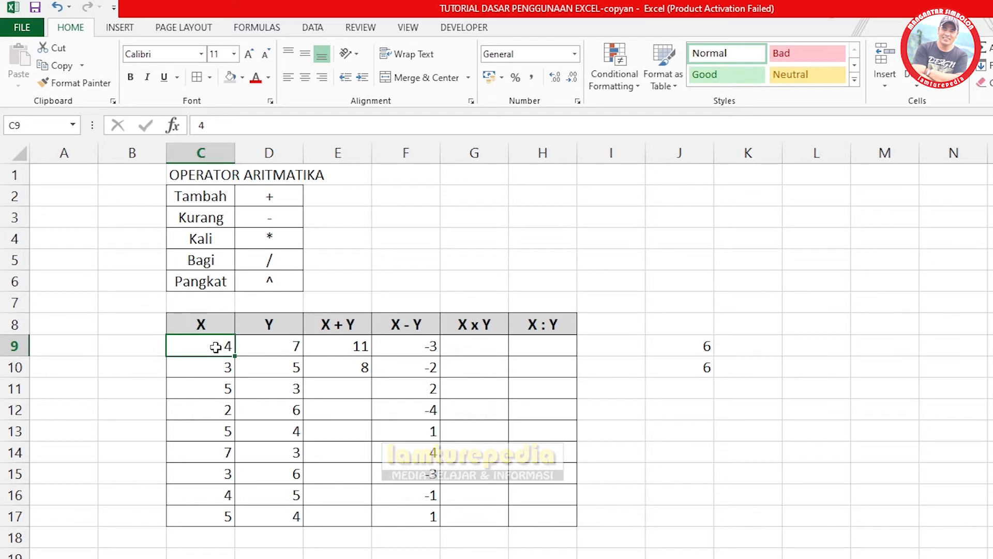
type("2")
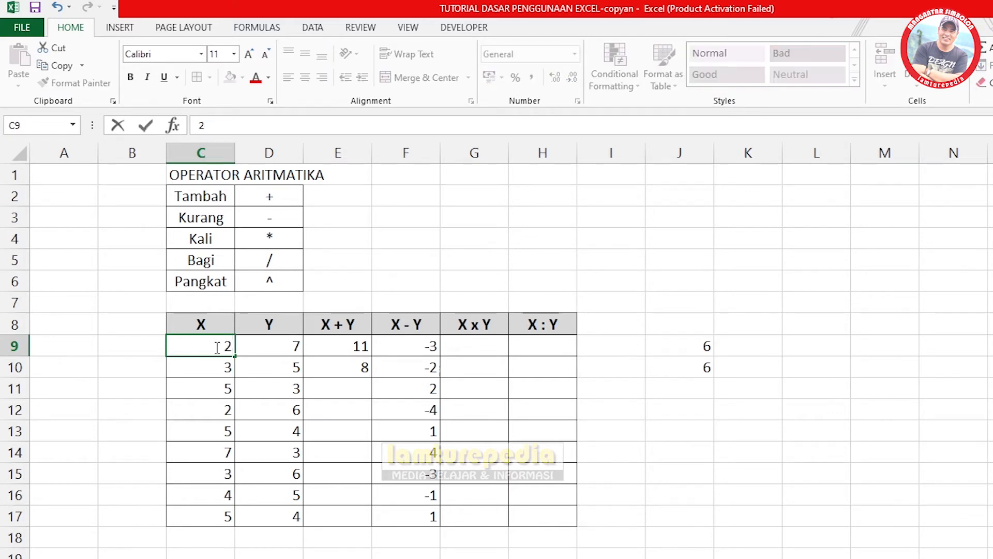
key("Return")
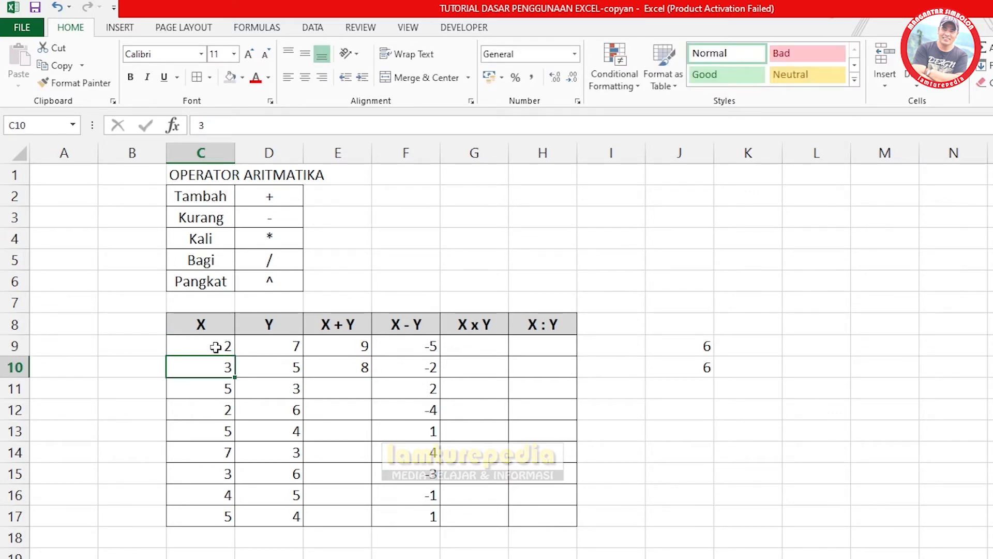
left_click(352, 347)
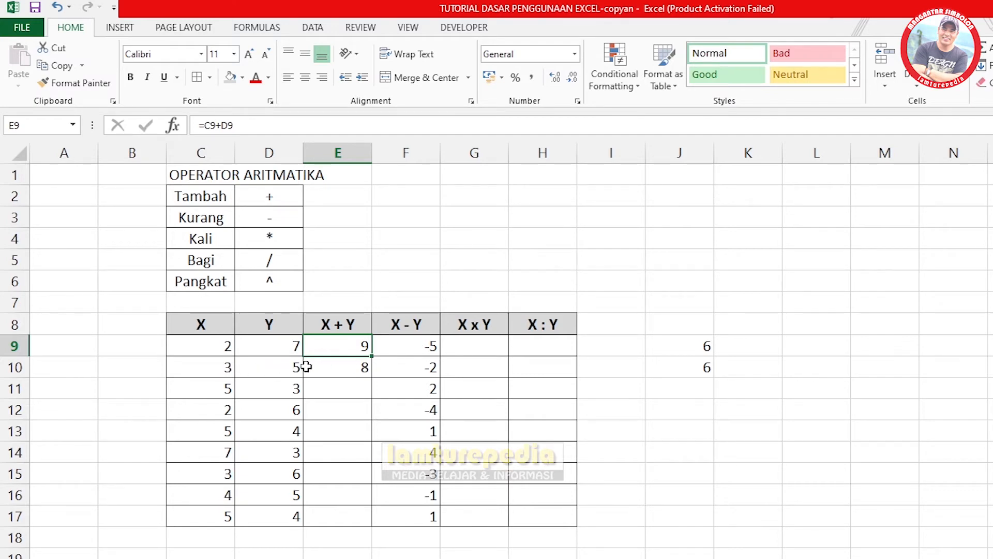
- Change the X value in C10 to 1 and check the typed-number formula in E10
left_click(346, 366)
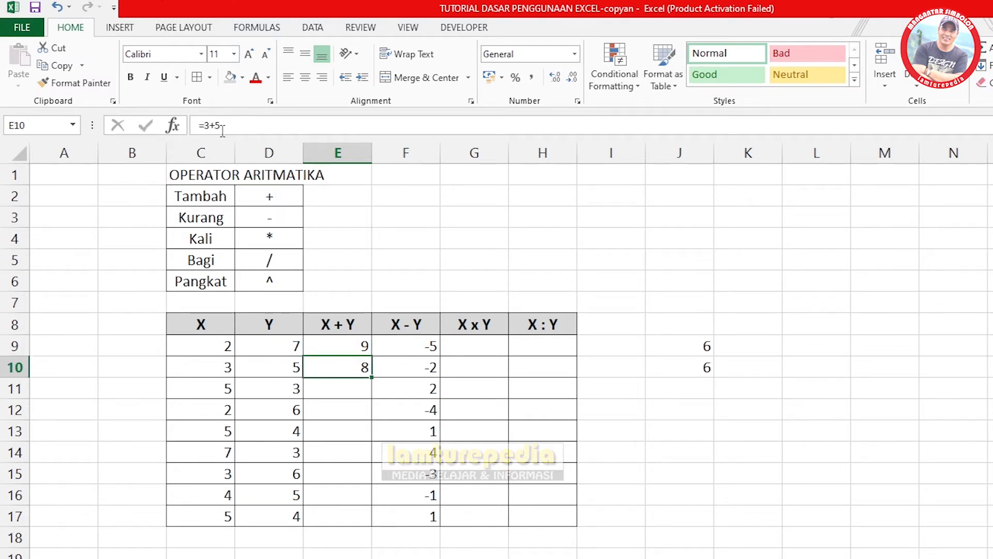
left_click(220, 368)
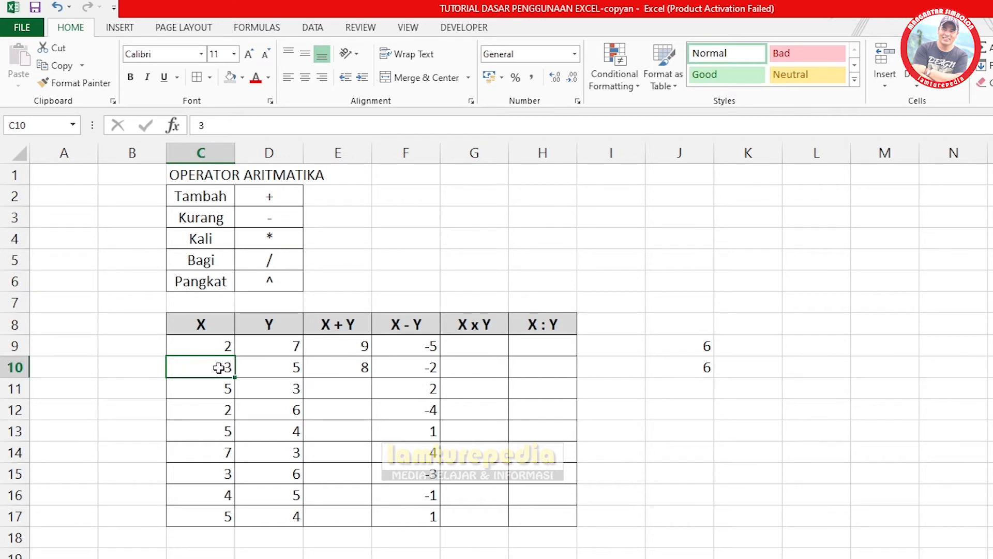
type("1")
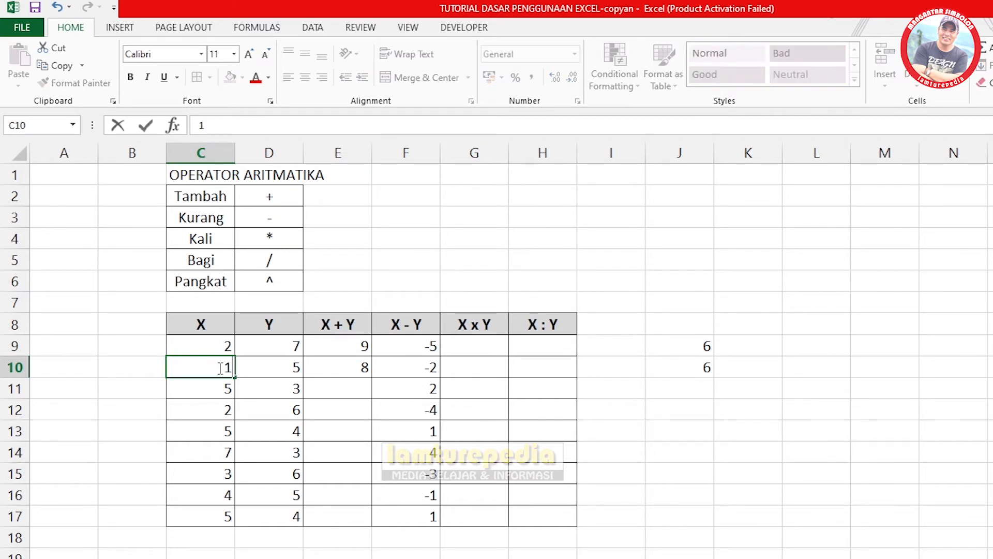
key("Return")
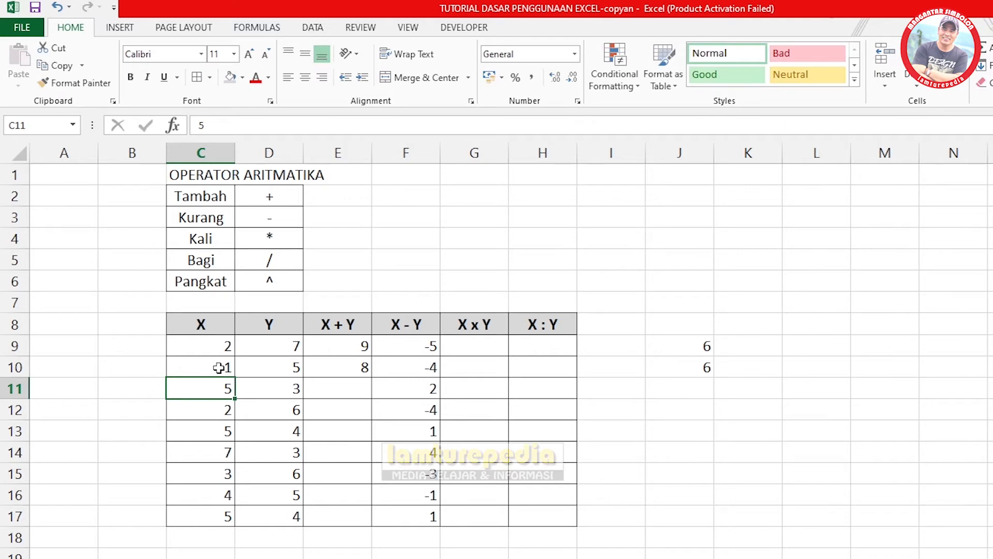
left_click(347, 370)
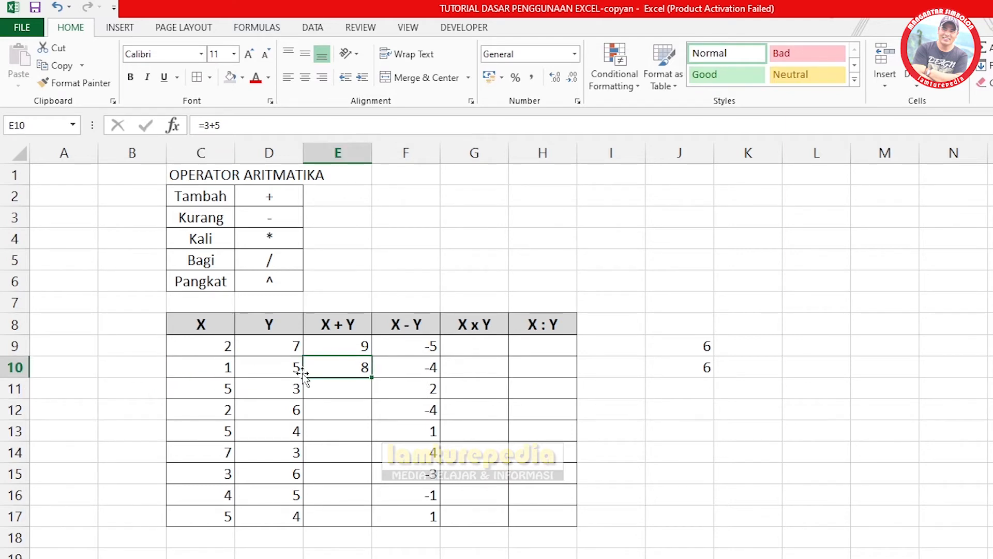
key("Down")
left_click(352, 370)
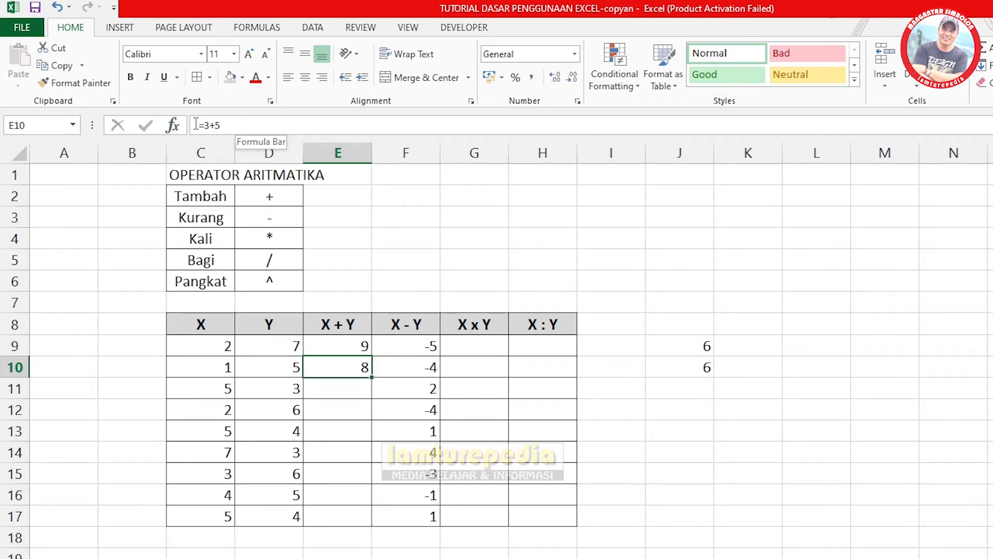
- Fill the X + Y formula =C9+D9 from E9 down to E17
left_click(336, 344)
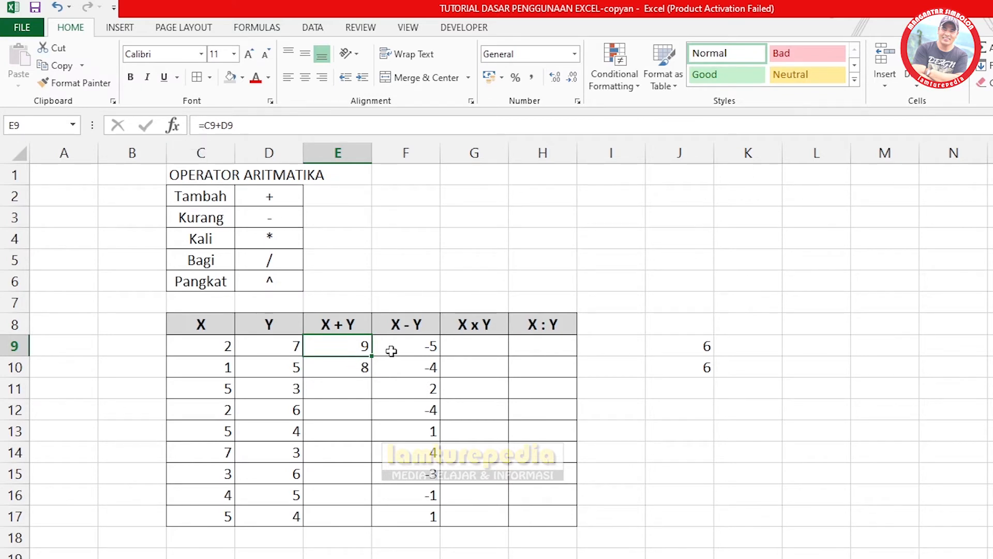
left_click(355, 386)
left_click(349, 366)
left_click(355, 346)
left_click(348, 399)
left_click(346, 351)
left_click_drag(371, 357, 375, 526)
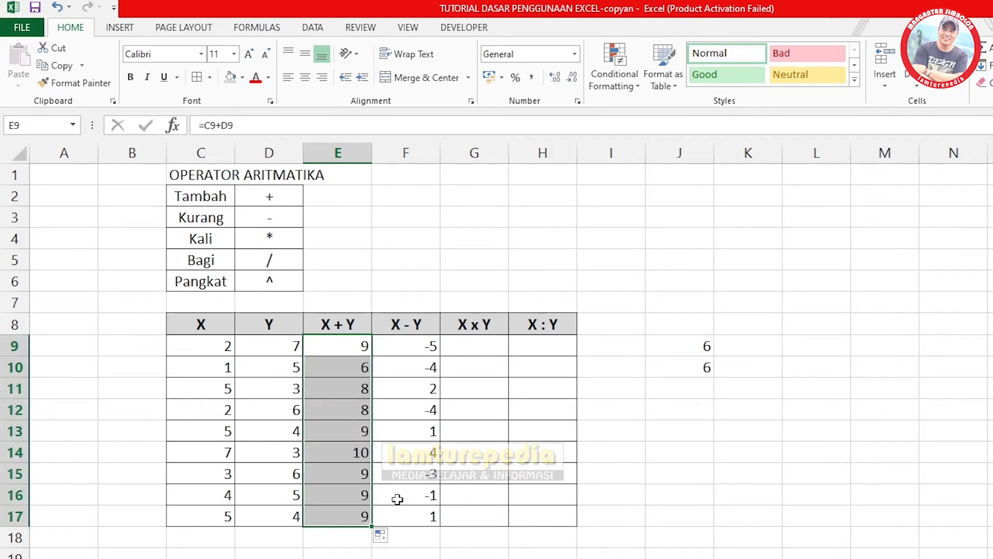
left_click(340, 347)
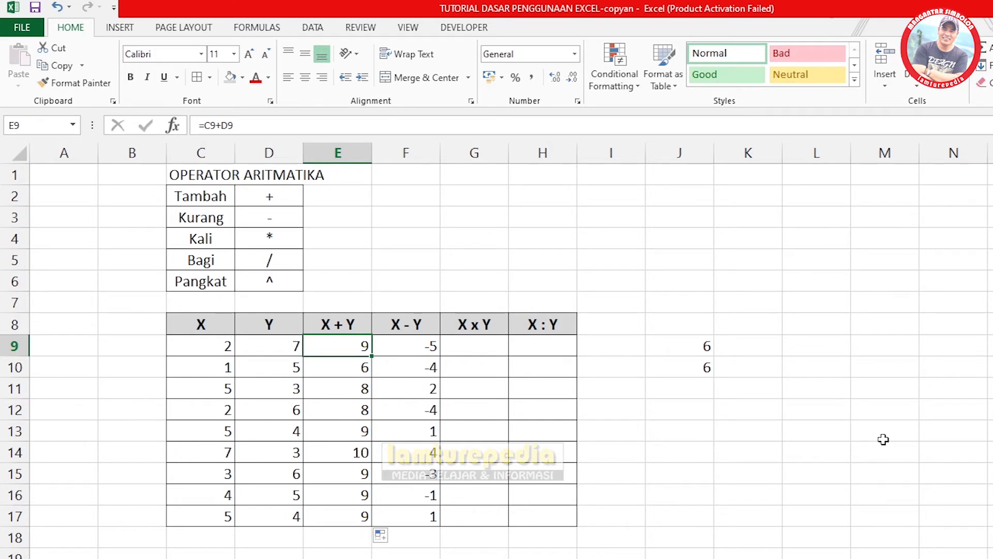
left_click(679, 495)
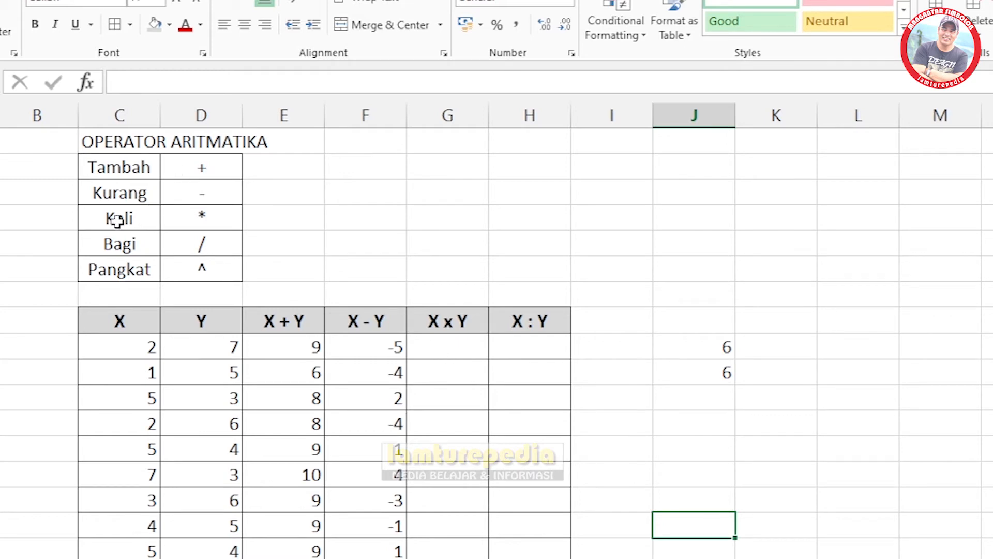
- Enter the multiplication formula =C9*D9 in G9 of the X x Y column
left_click(455, 345)
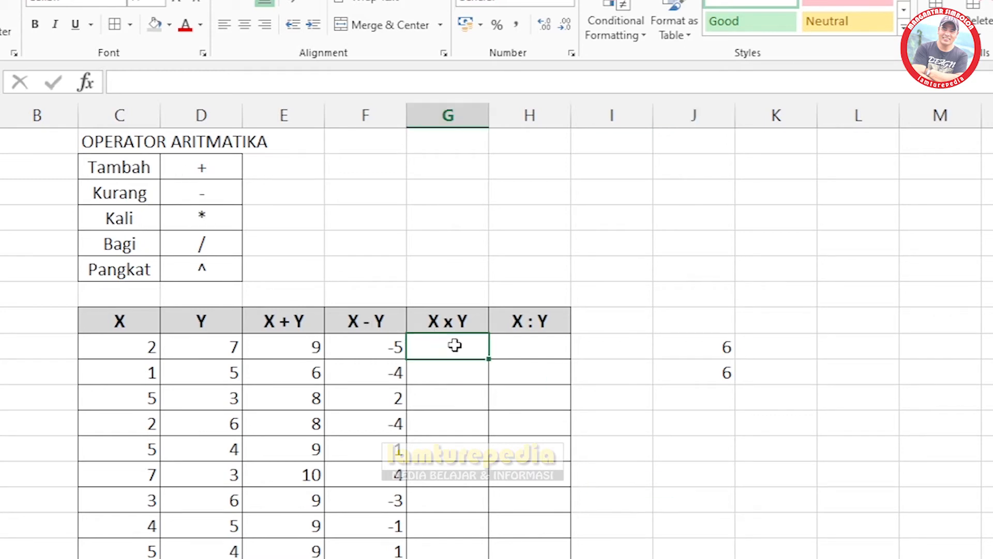
type("=")
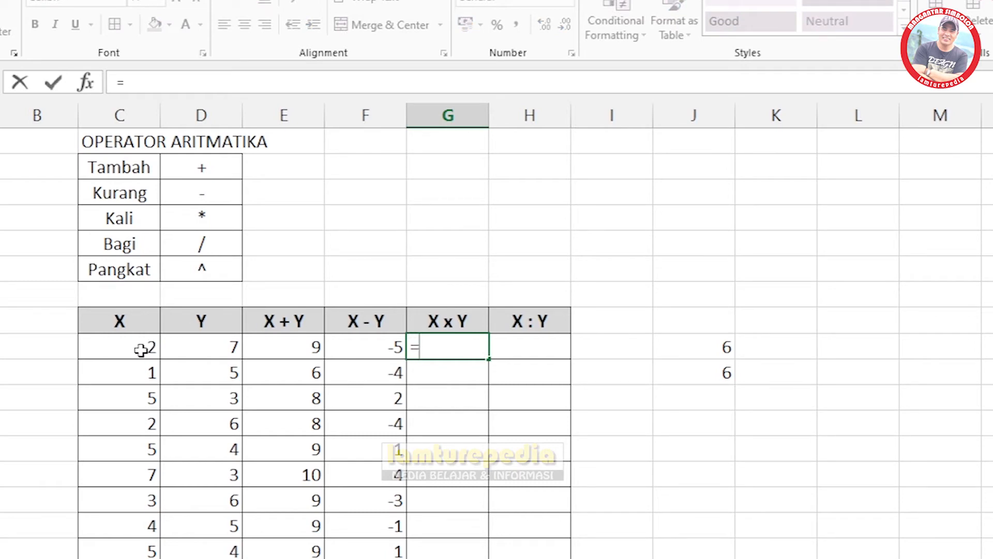
left_click(141, 350)
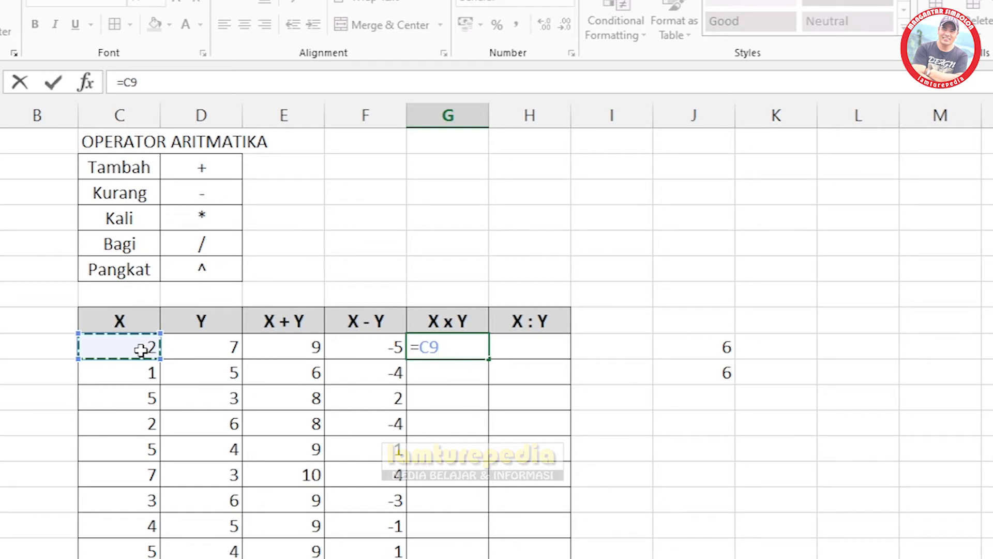
type("*")
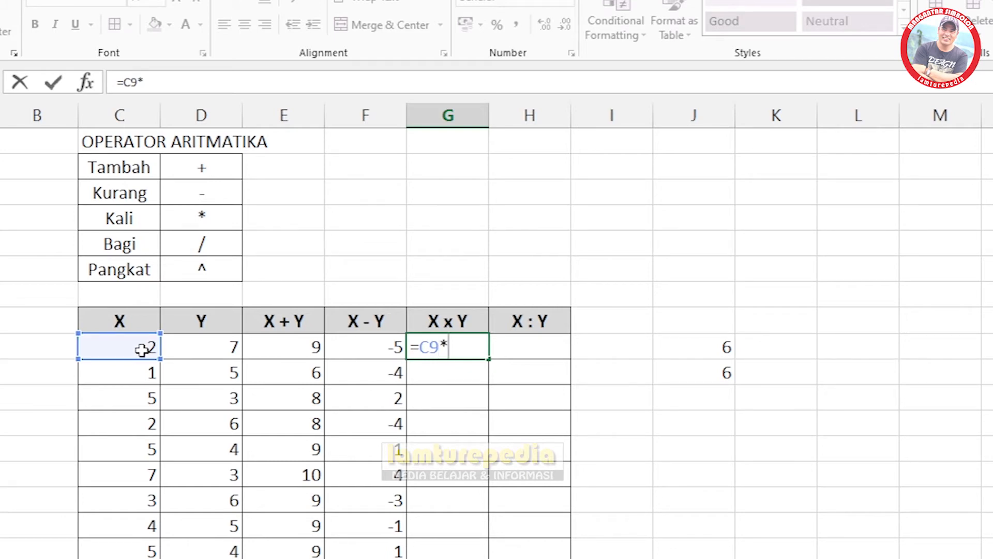
left_click(207, 350)
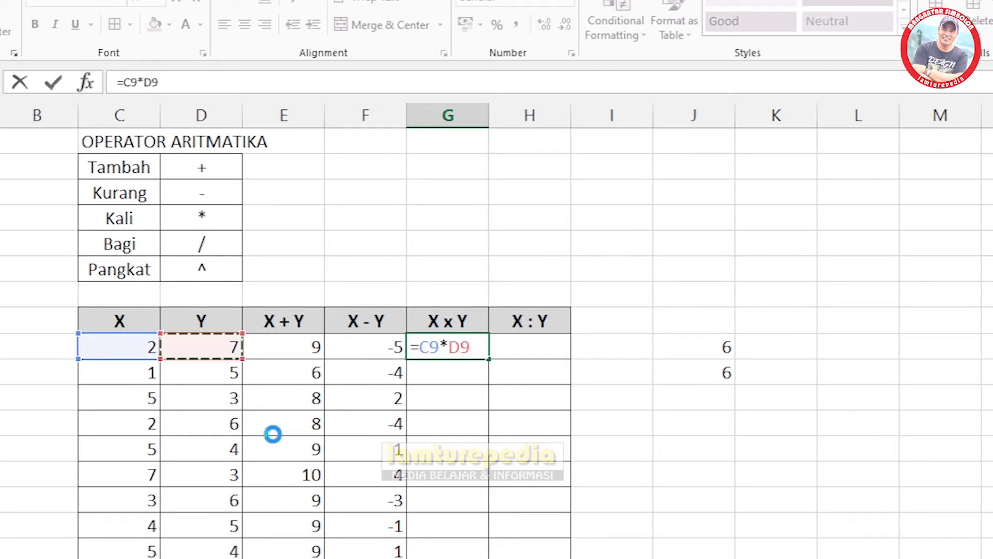
key("Return")
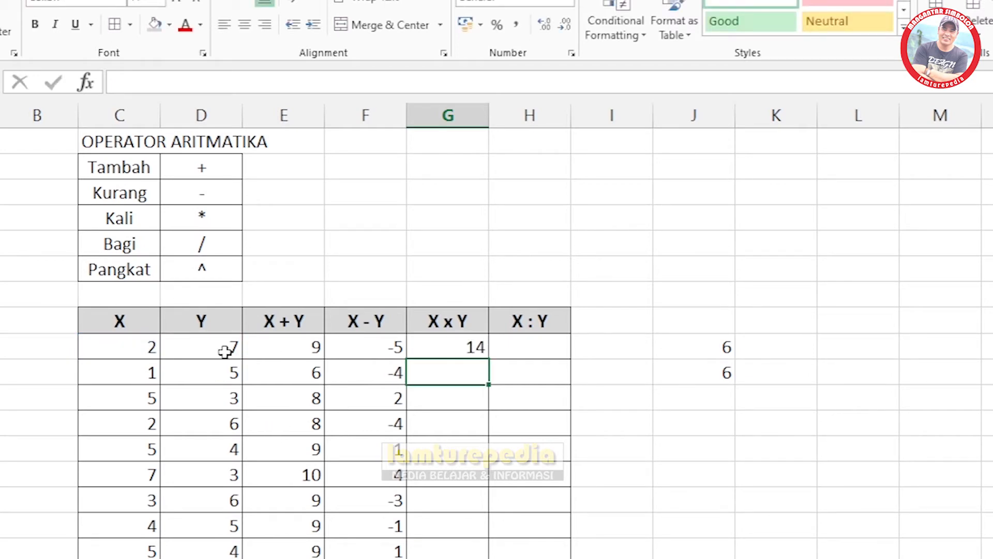
left_click(465, 348)
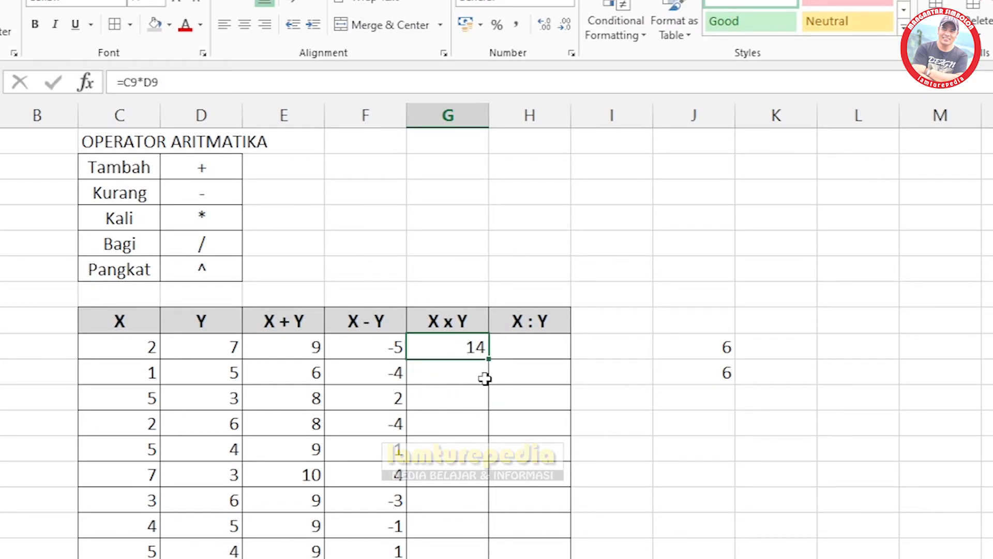
left_click(713, 432)
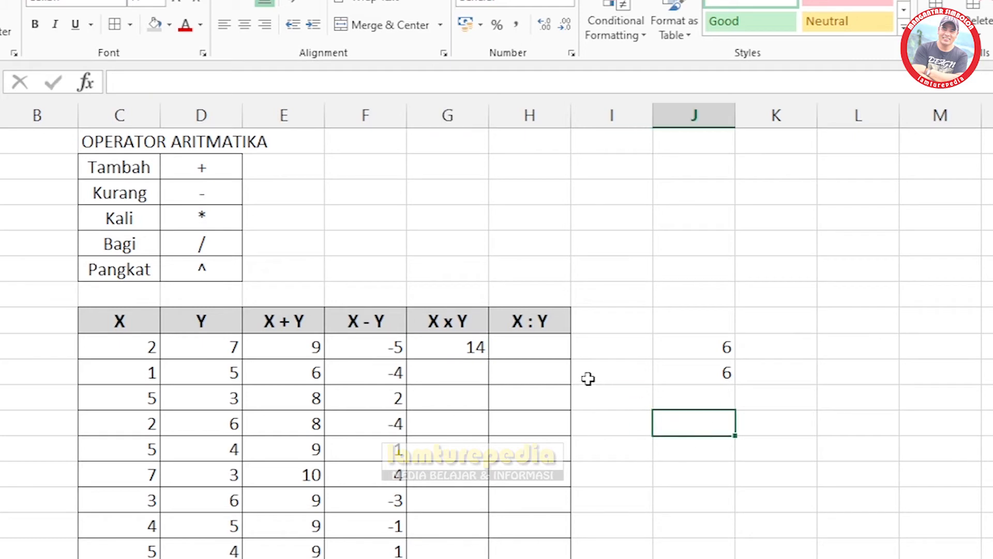
- Enter the division formula =C9/D9 in H9 of the X : Y column
left_click(515, 346)
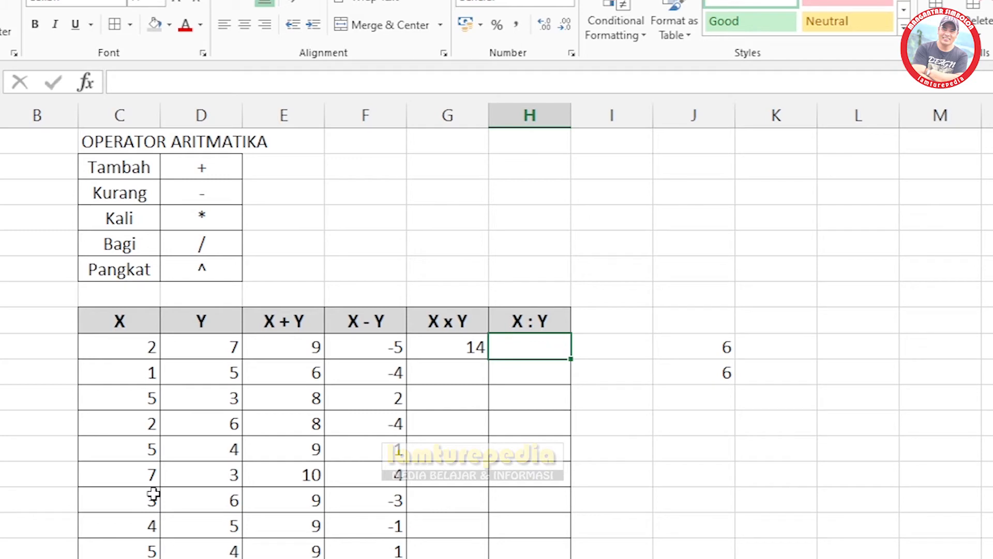
type("=")
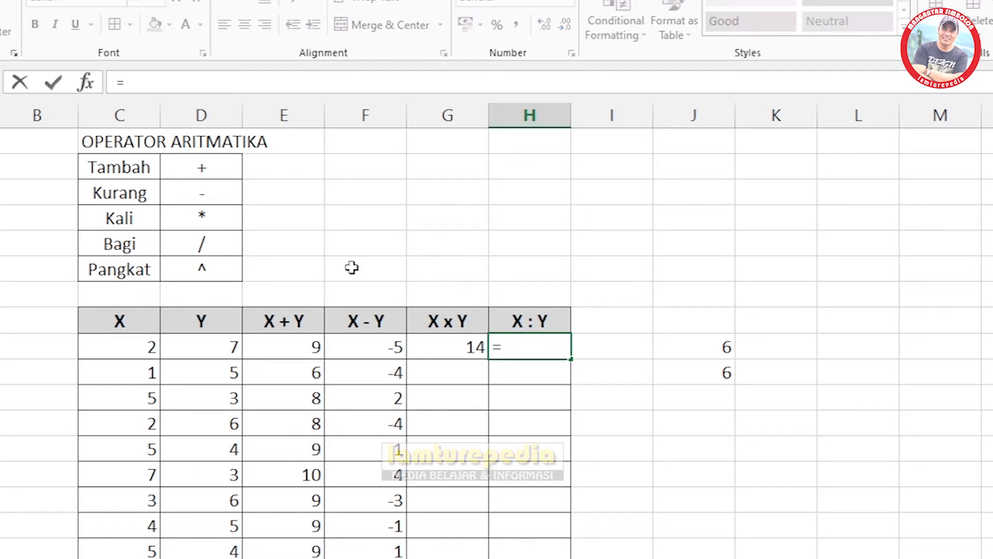
left_click(129, 348)
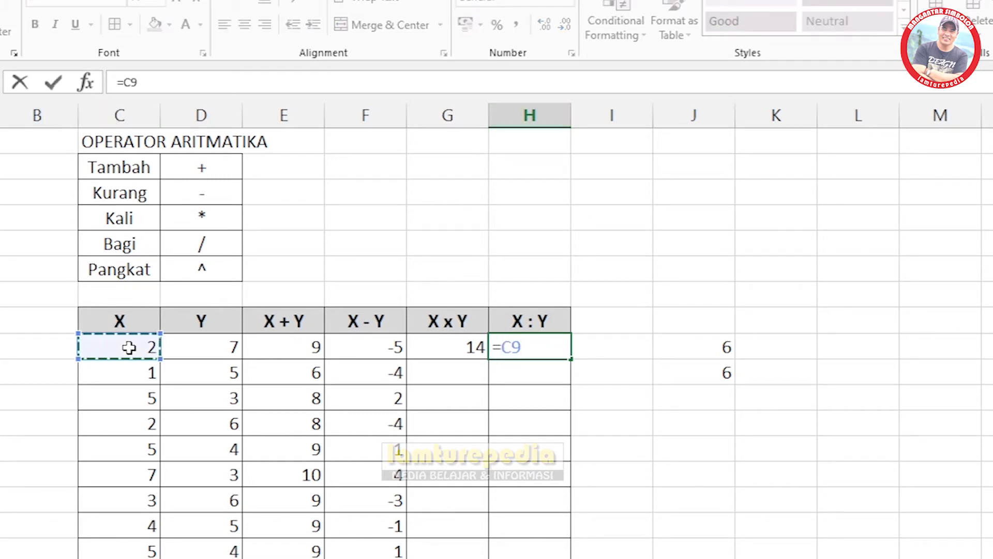
type("/")
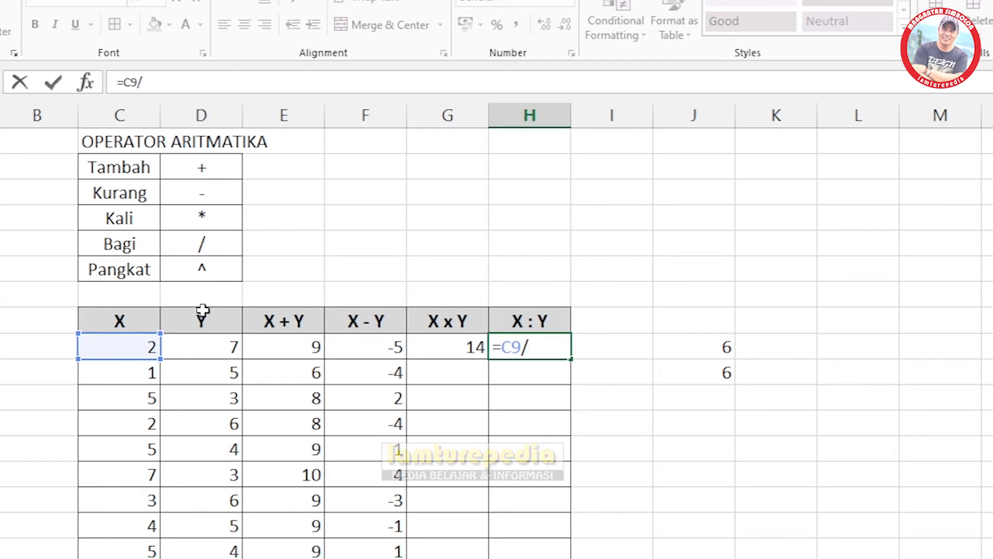
type("d")
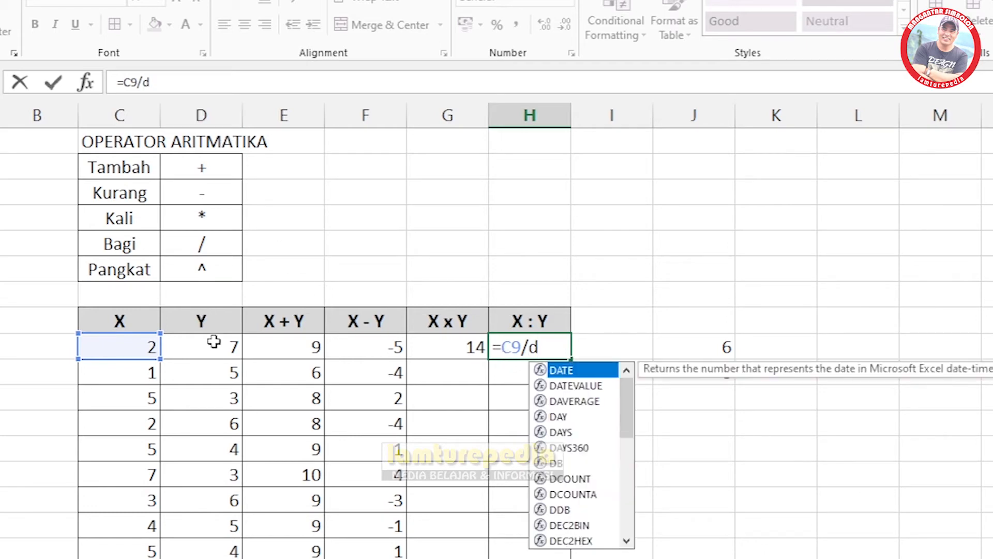
type("9")
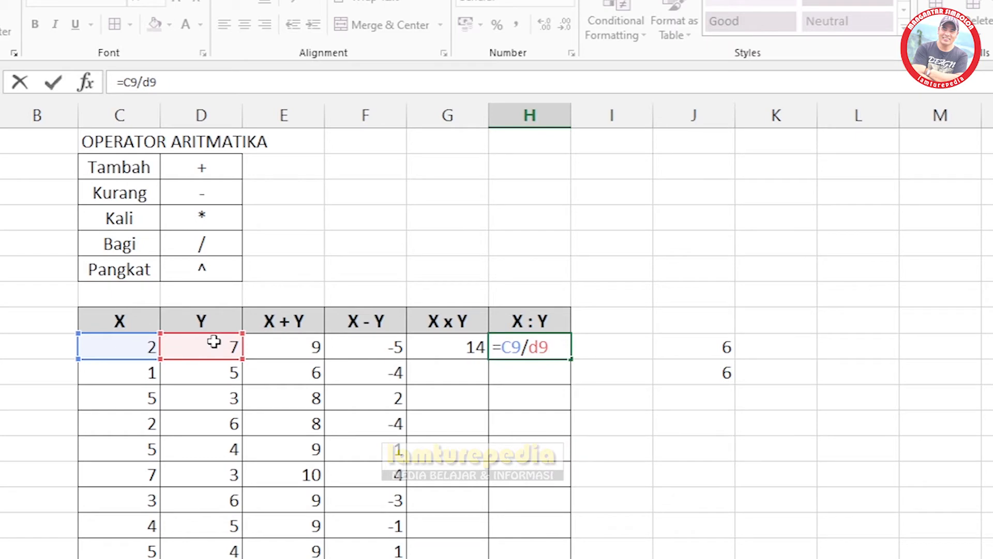
key("Return")
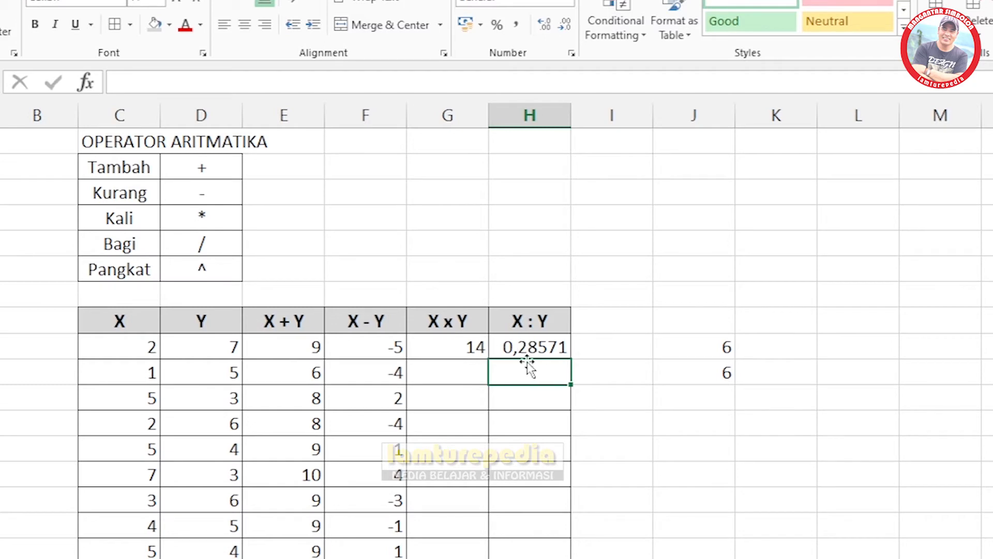
- Add the header "X pangkat Y" in I8, styled like the other table headers, and widen column I to fit it
left_click(612, 326)
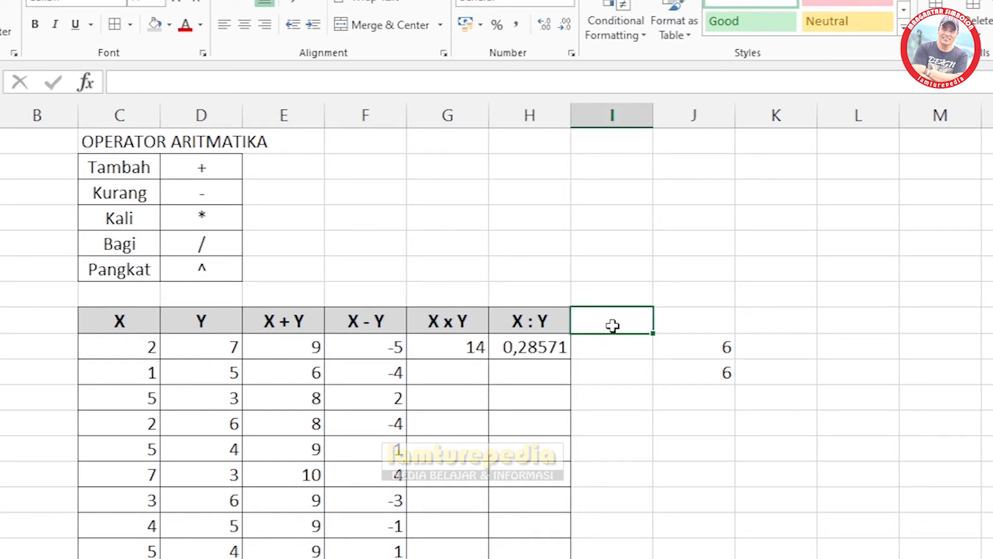
type("X pang")
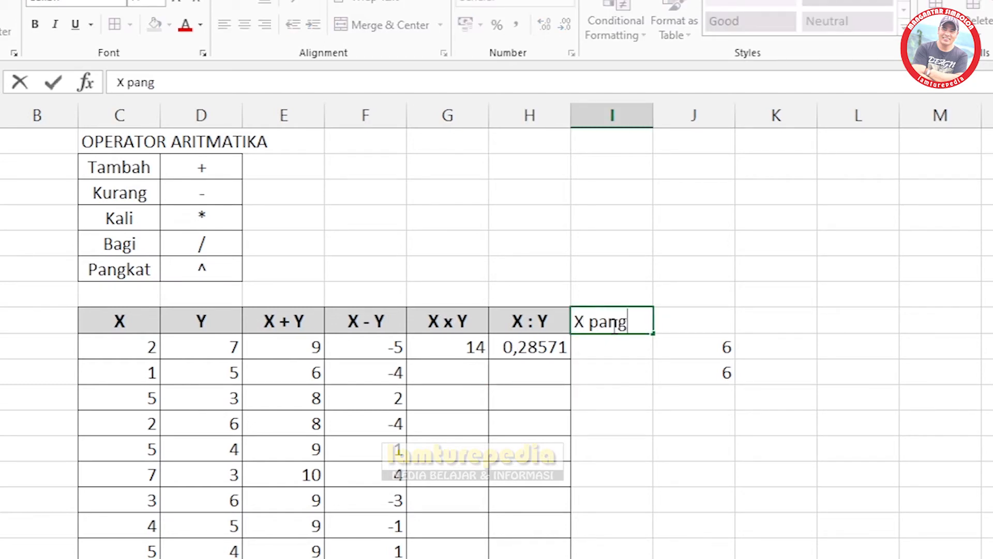
type("kat Y")
left_click(622, 387)
left_click_drag(653, 110, 691, 129)
key("Down")
key("Down")
- Enter the power formula =C9^D9 in I9 of the X pangkat Y column
left_click(612, 349)
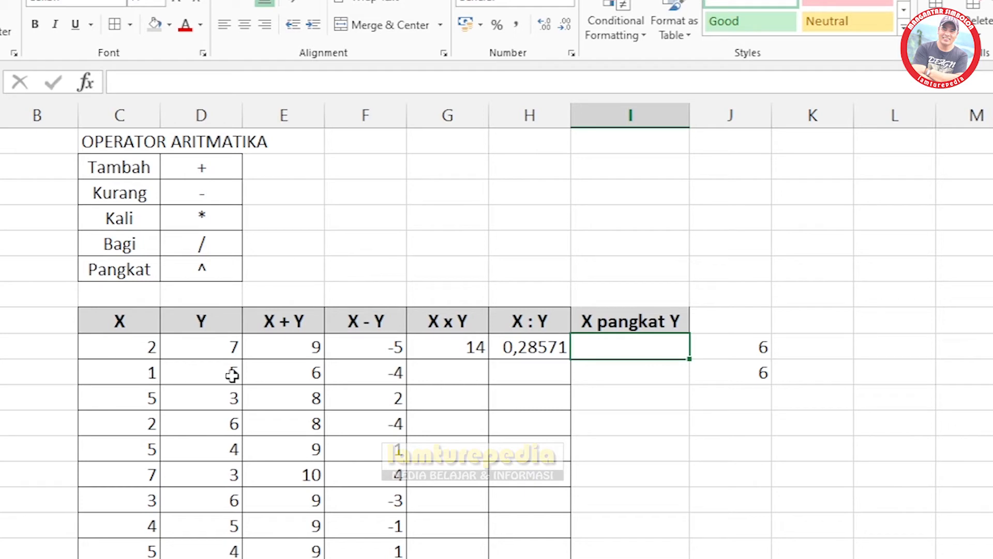
left_click(653, 441)
left_click(625, 346)
left_click(631, 416)
left_click(629, 353)
type("=")
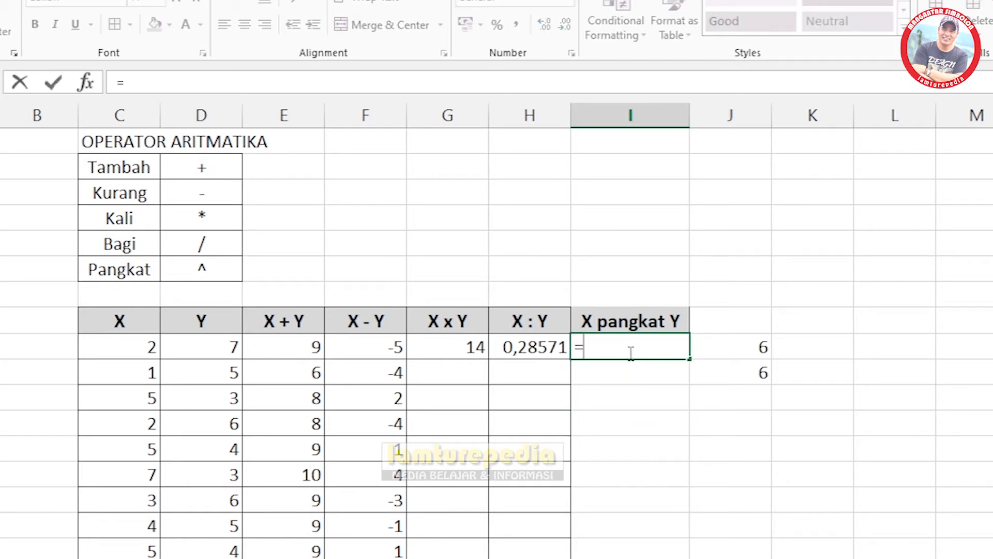
type("c9")
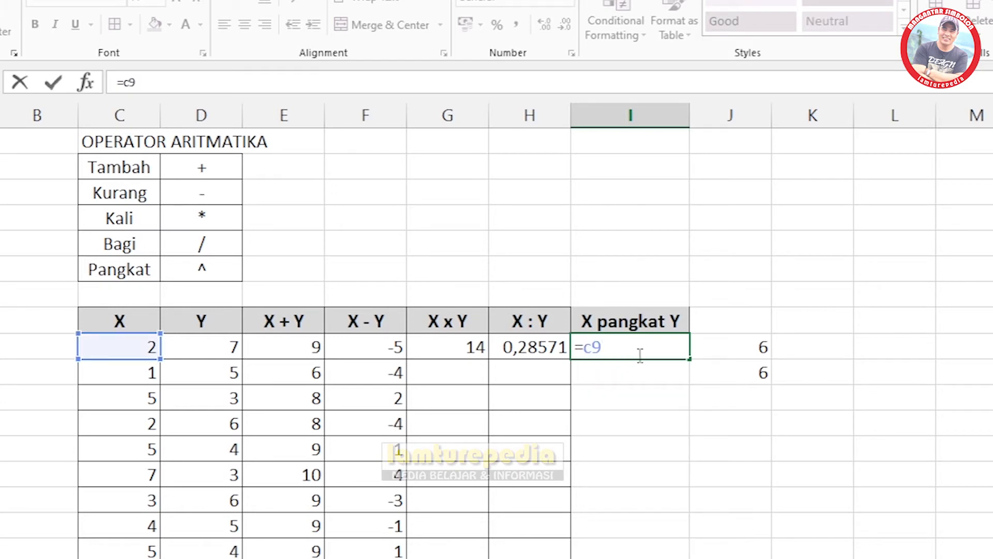
type("^d")
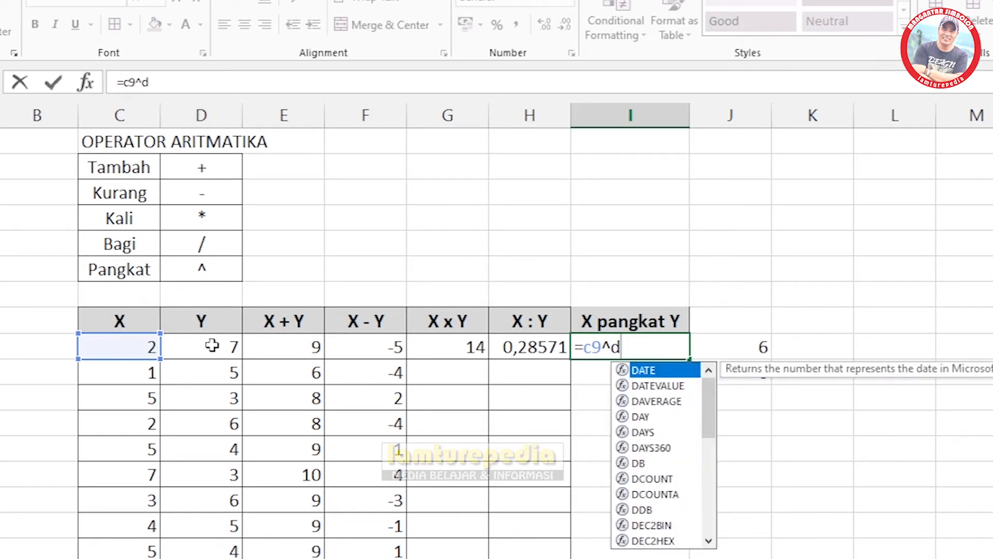
type("9")
key("Return")
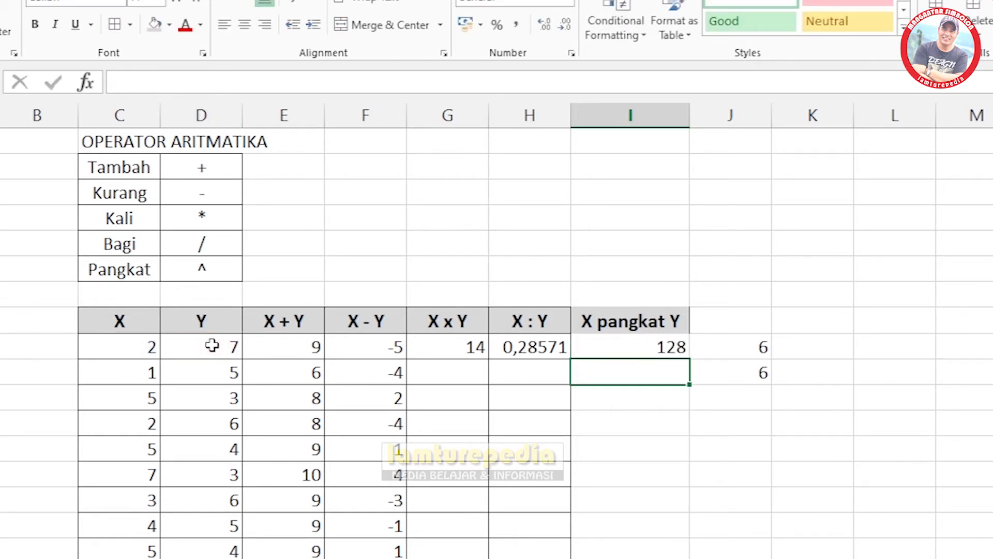
- Review the X value in C9 and the formulas in I9 and G9
left_click(123, 348)
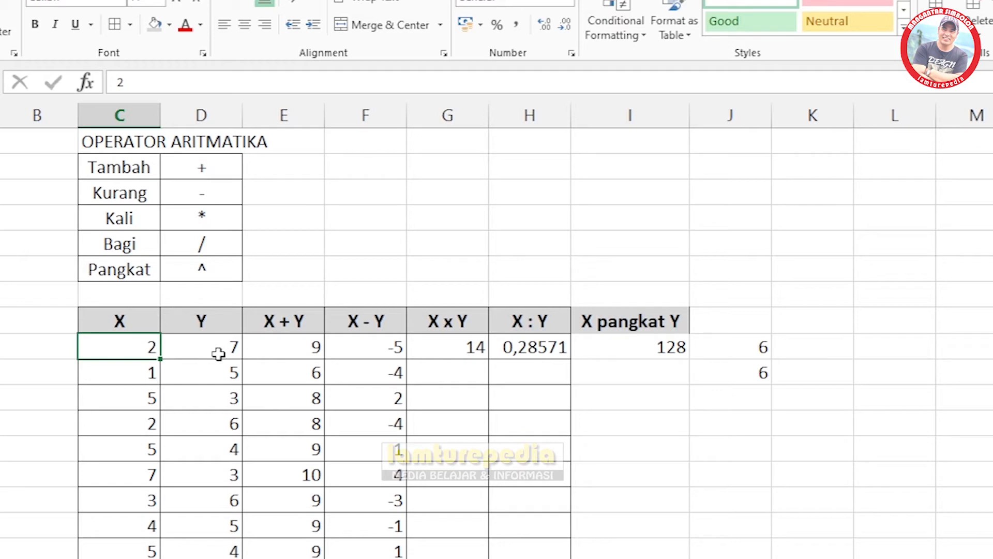
left_click(654, 350)
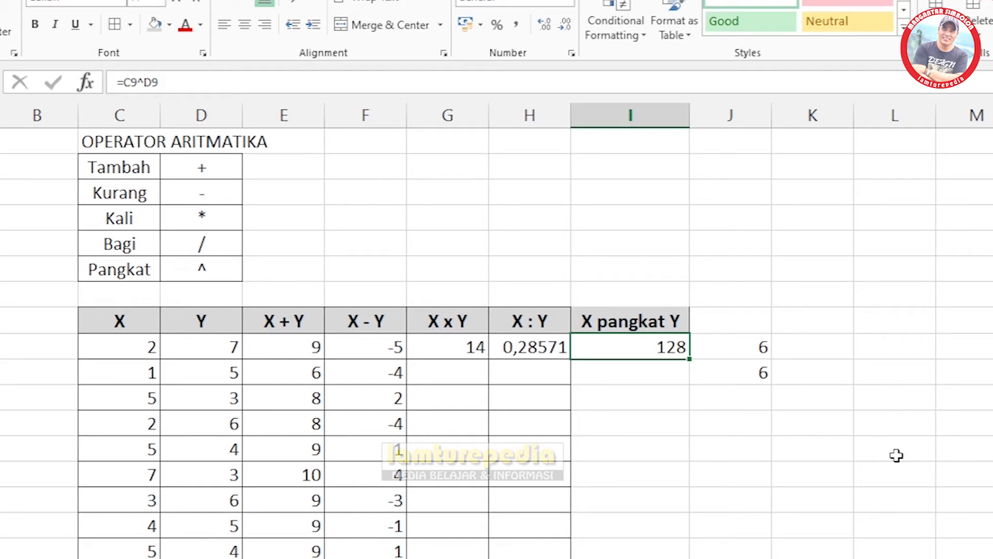
left_click(621, 448)
left_click(463, 350)
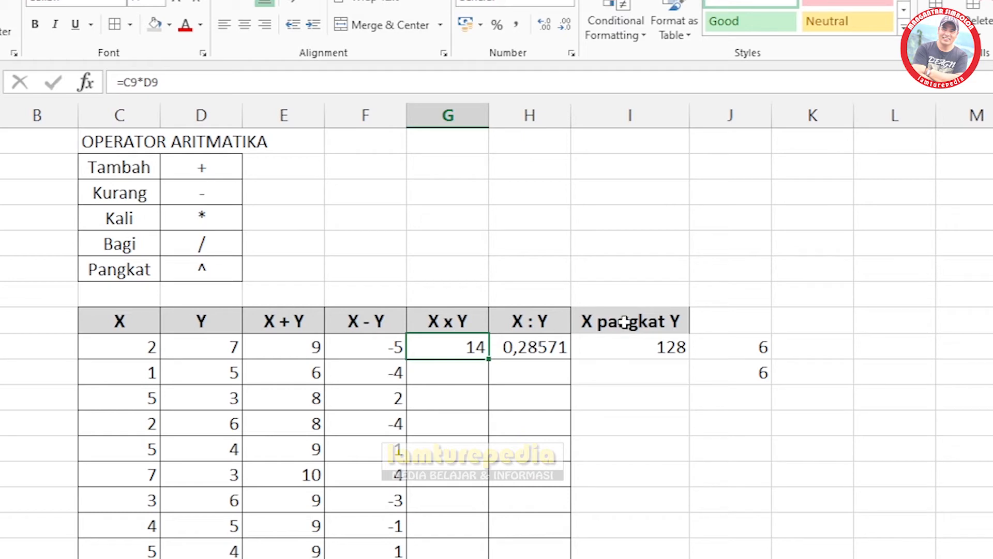
- Copy the X x Y, X : Y and X pangkat Y formulas in G9:I9 down through row 17
left_click(717, 399)
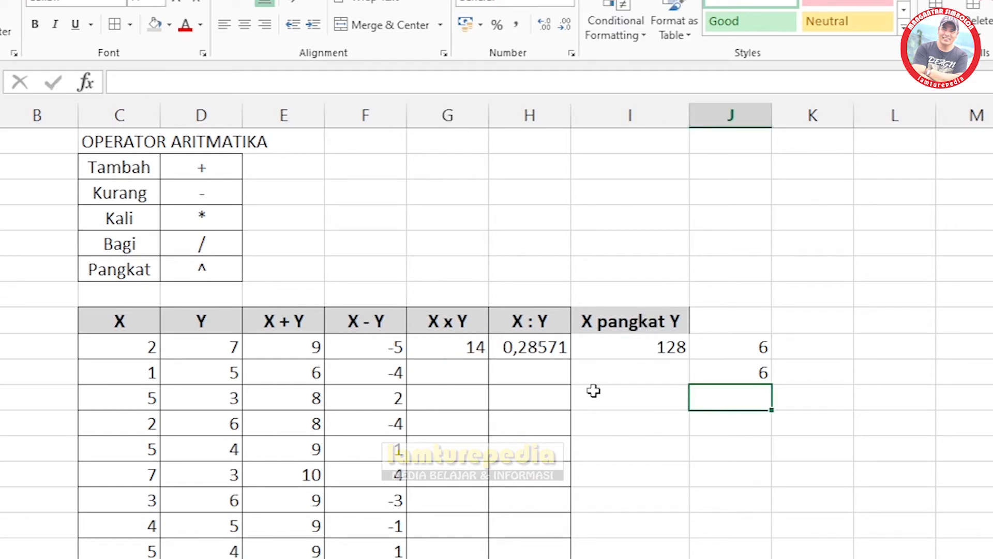
left_click(595, 391)
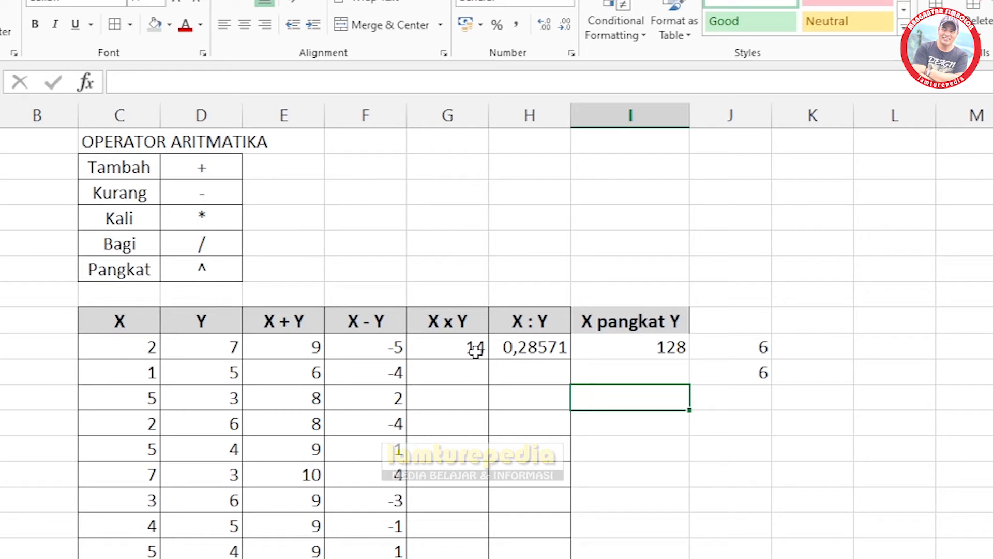
left_click_drag(475, 350, 628, 348)
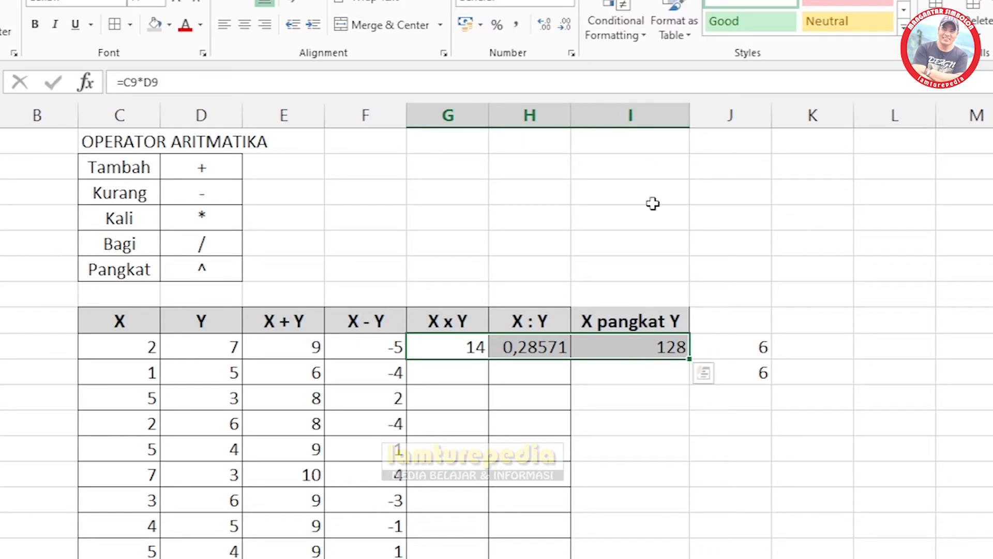
left_click(471, 351)
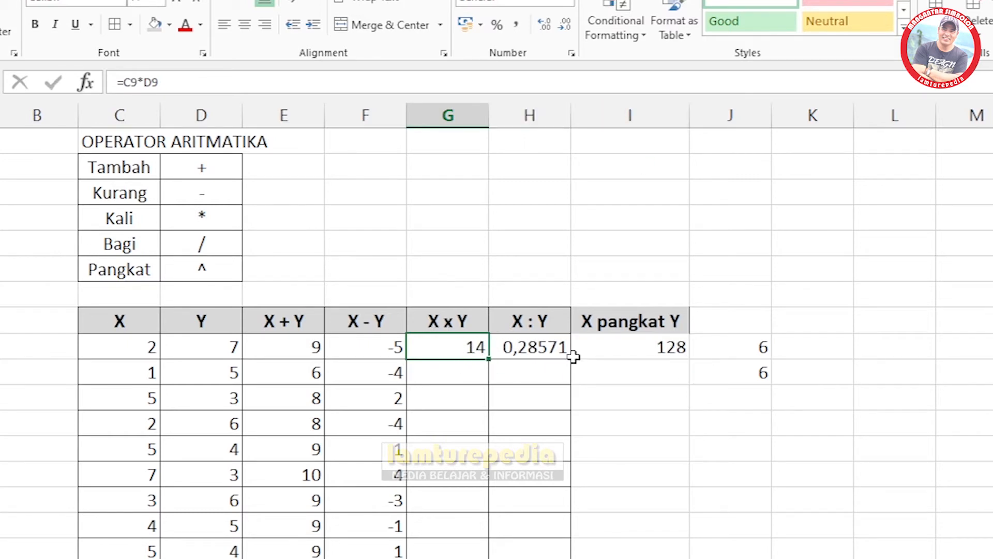
left_click(480, 406)
left_click_drag(450, 350, 629, 350)
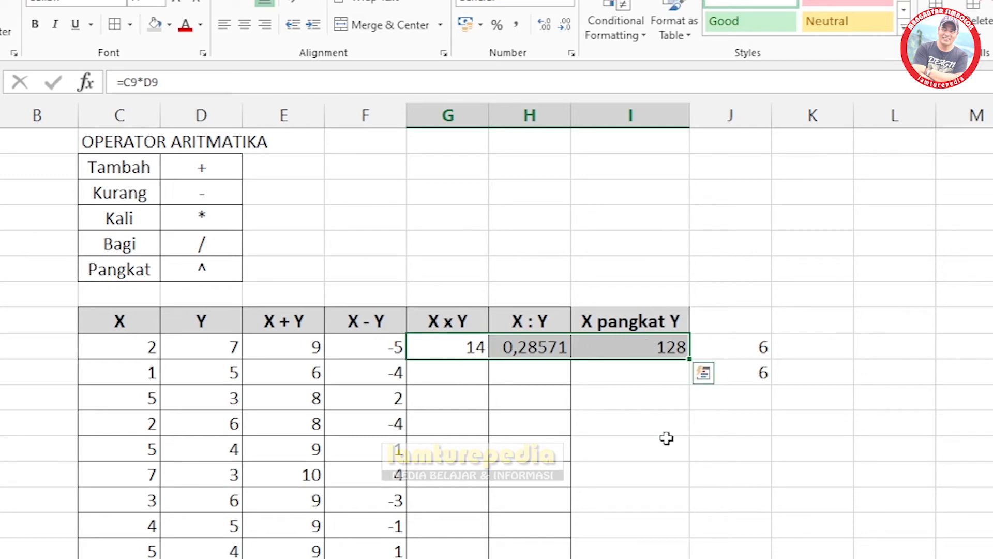
left_click_drag(691, 364, 680, 556)
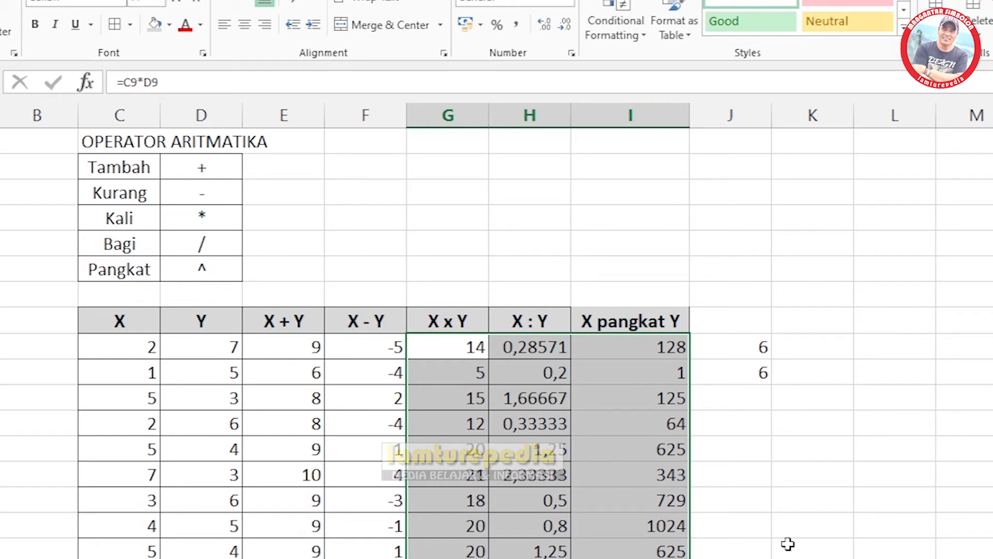
left_click(533, 558)
scroll(497, 343, "down", 2)
scroll(496, 343, "up", 2)
- Apply all borders to the whole X and Y calculation table, C8:I17
left_click_drag(111, 321, 647, 546)
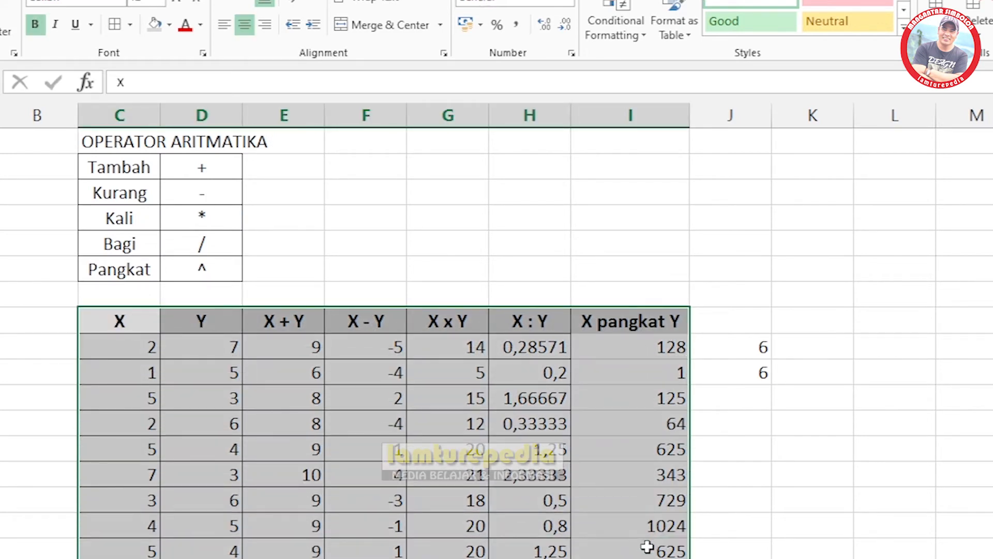
left_click(115, 25)
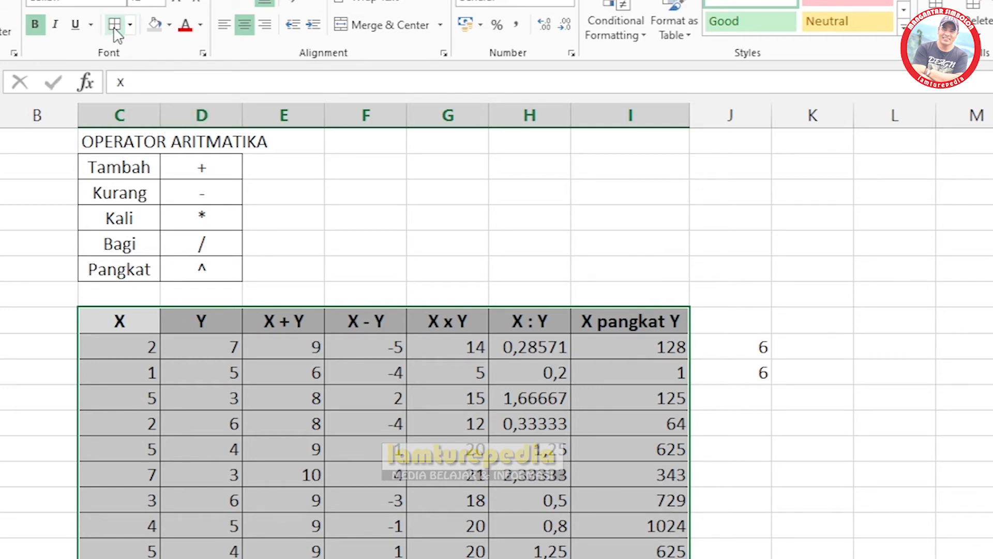
left_click(505, 493)
left_click_drag(118, 320, 631, 317)
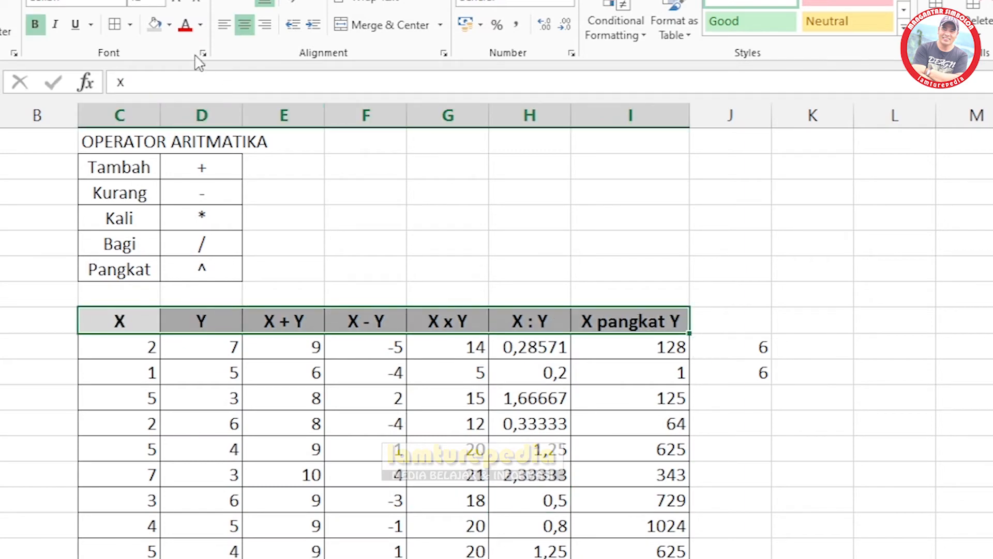
left_click(131, 27)
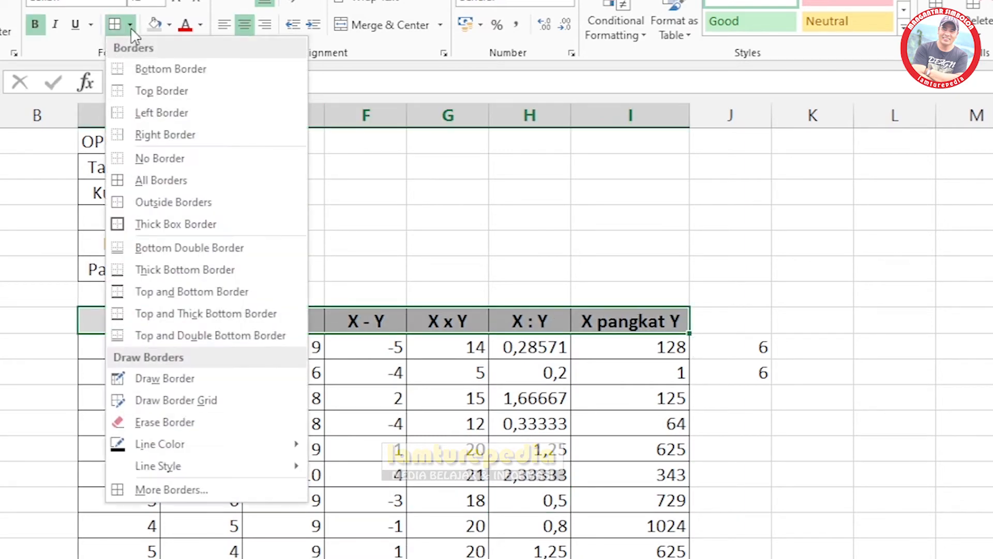
left_click(131, 27)
left_click(130, 27)
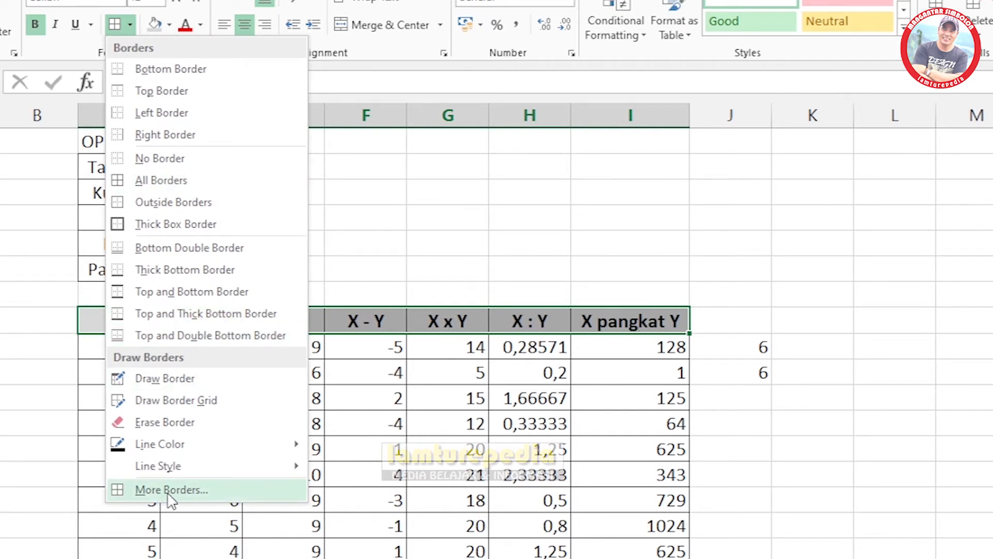
left_click(836, 484)
left_click(103, 399)
- Put a thick box border around the calculation table's header row, C8:I8
left_click_drag(116, 320, 668, 318)
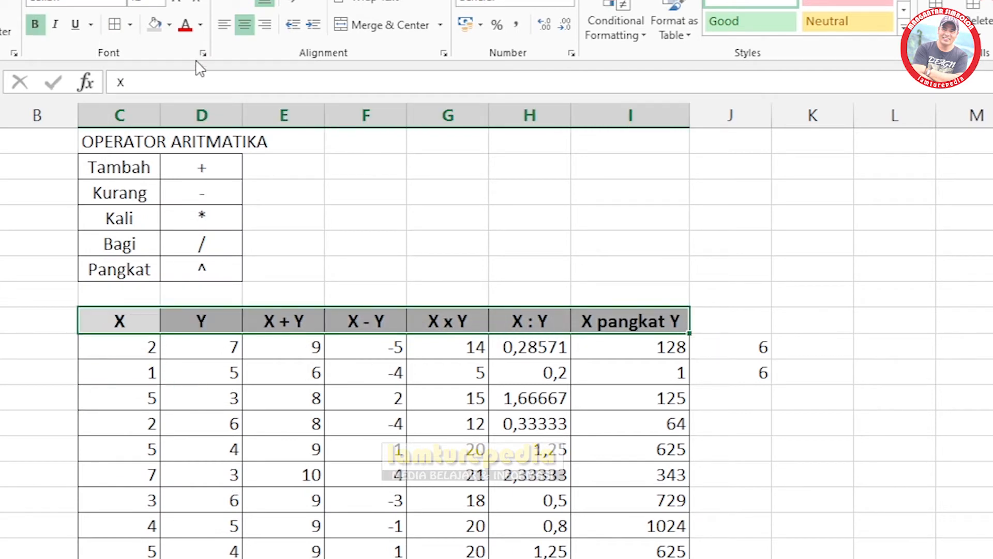
left_click(130, 25)
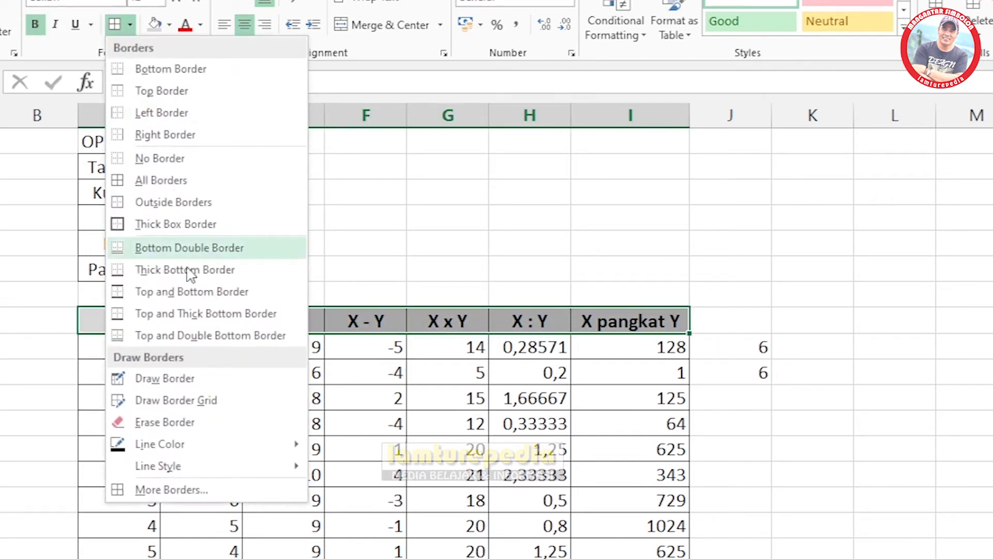
left_click(138, 229)
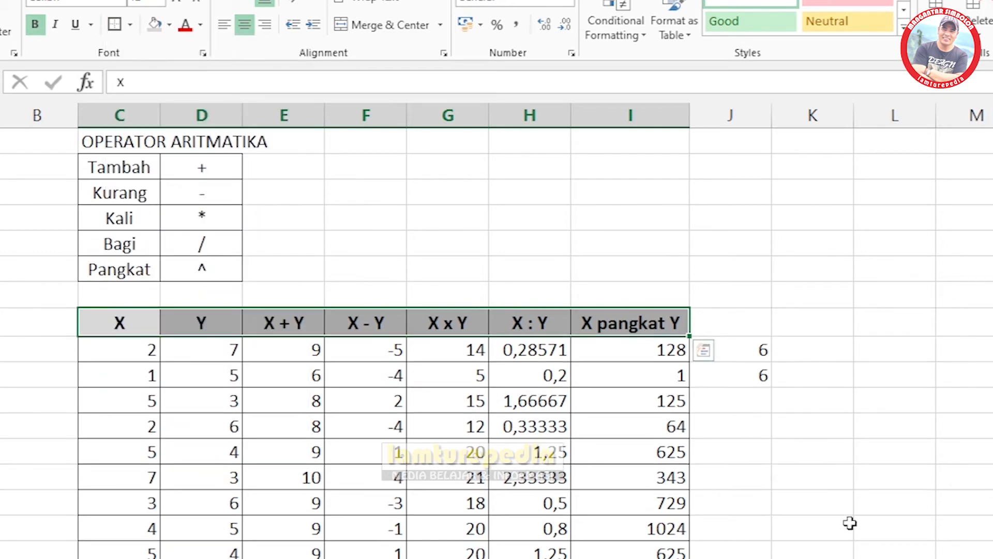
left_click(848, 525)
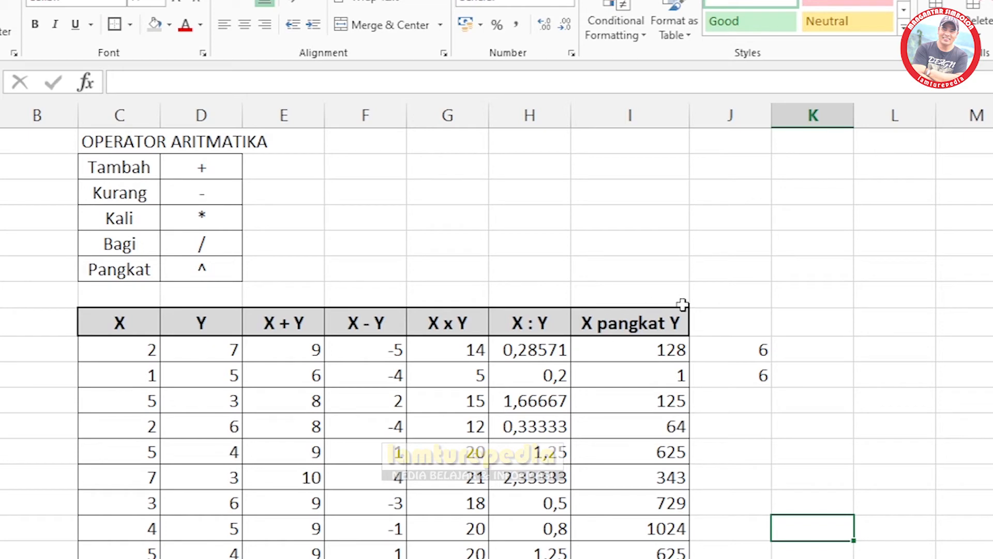
- Put a thick box border around the calculation table's data rows, C9:I17
left_click_drag(93, 350, 632, 526)
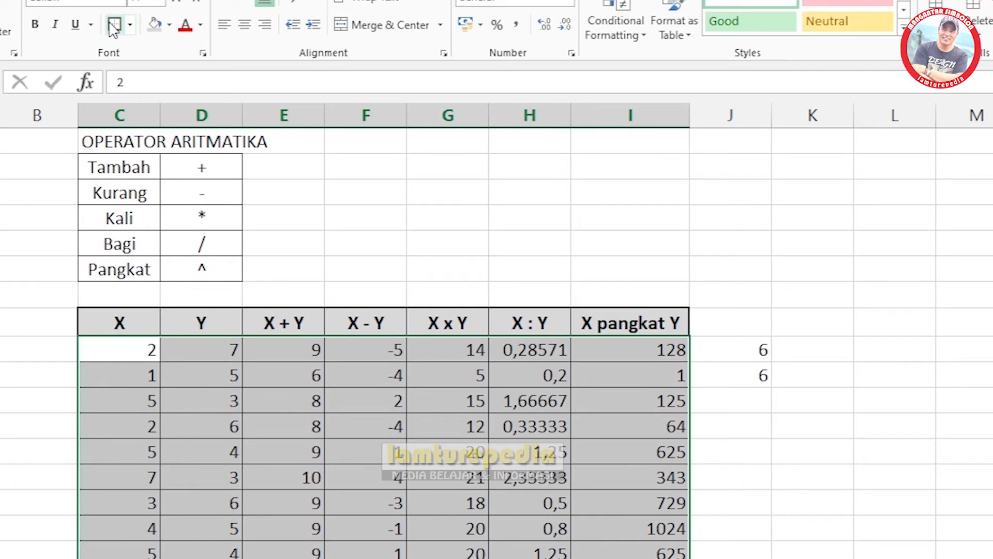
left_click(129, 24)
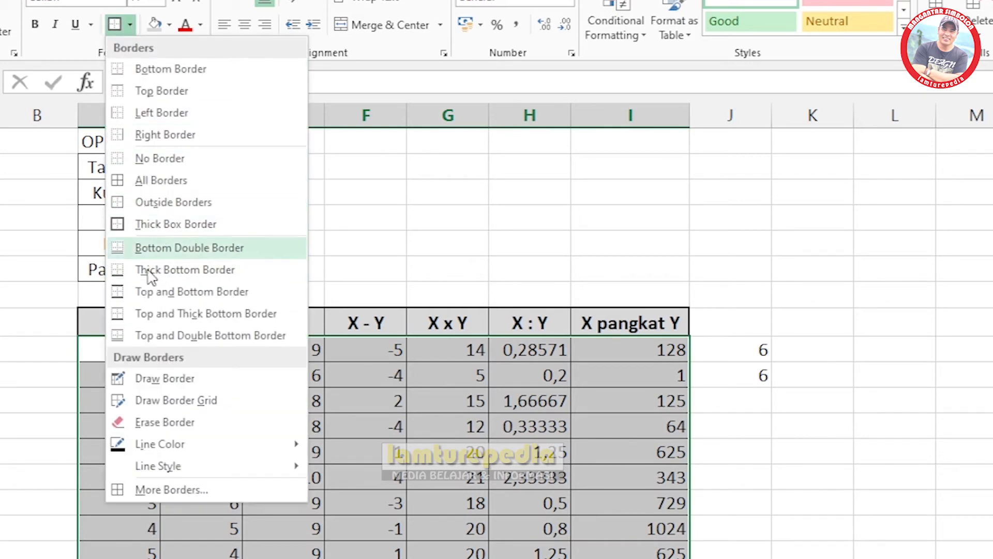
left_click(155, 225)
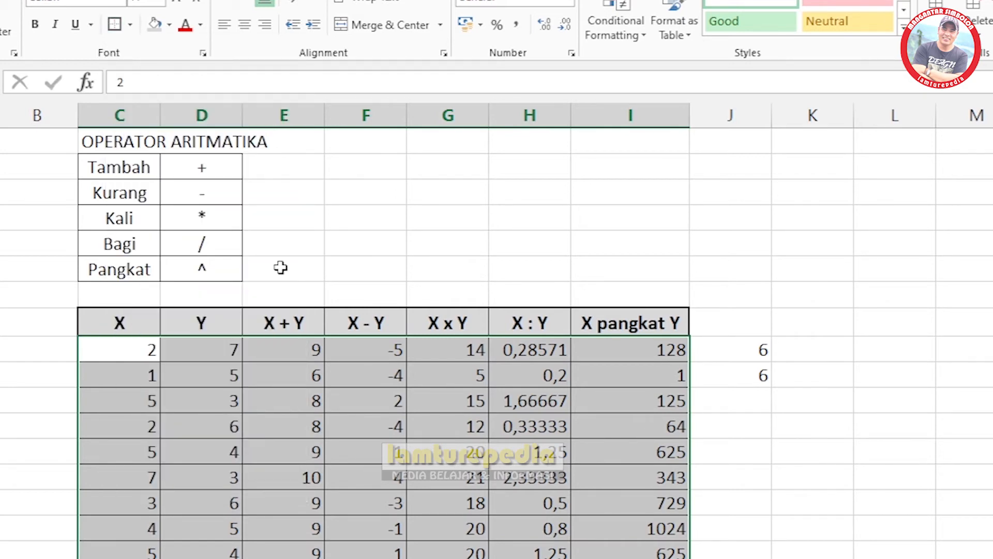
left_click(859, 552)
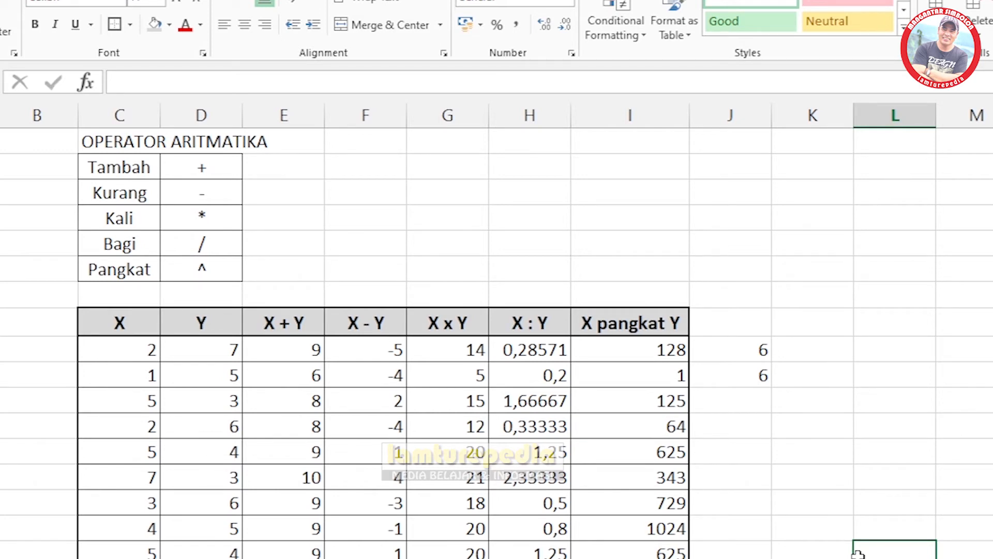
left_click(881, 419)
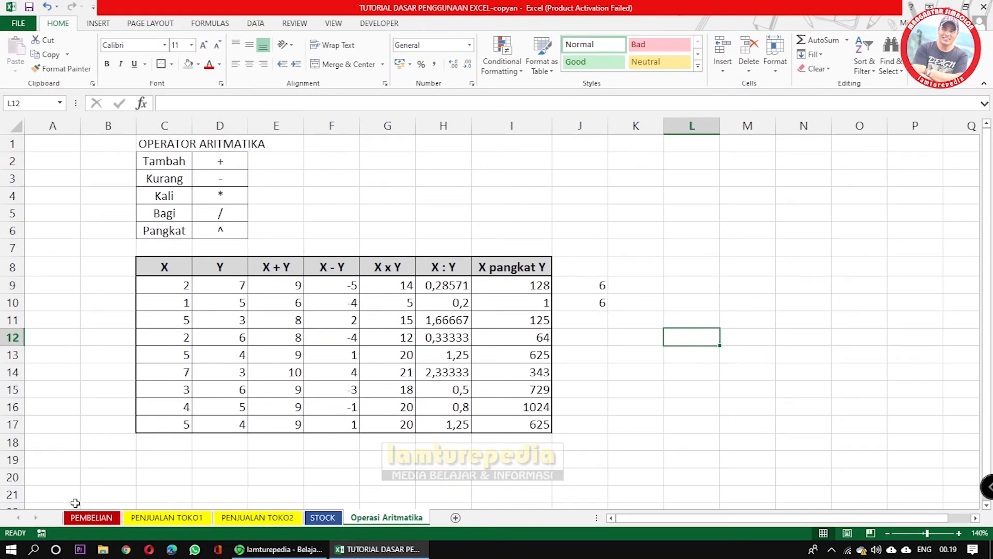
- On the PEMBELIAN sheet, enter the formula =E5*F5 in G5 to calculate the Hardisk HARGA TOTAL
left_click(96, 518)
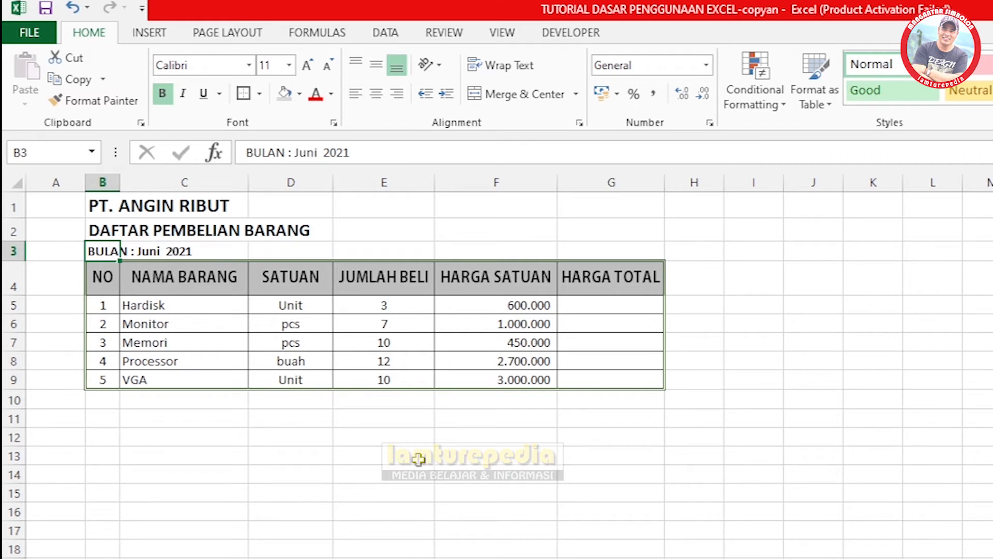
left_click(526, 514)
left_click(603, 304)
type("=")
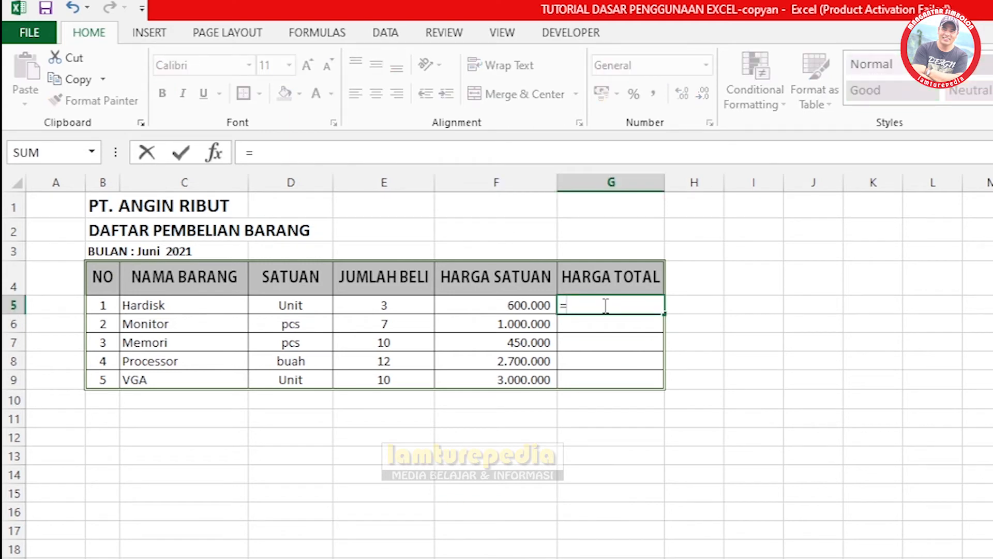
left_click(394, 308)
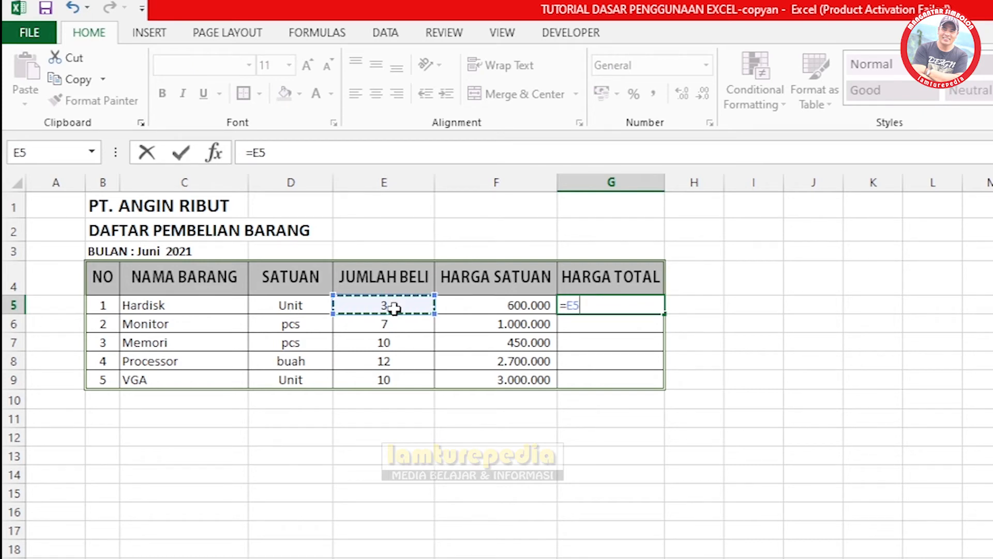
type("*")
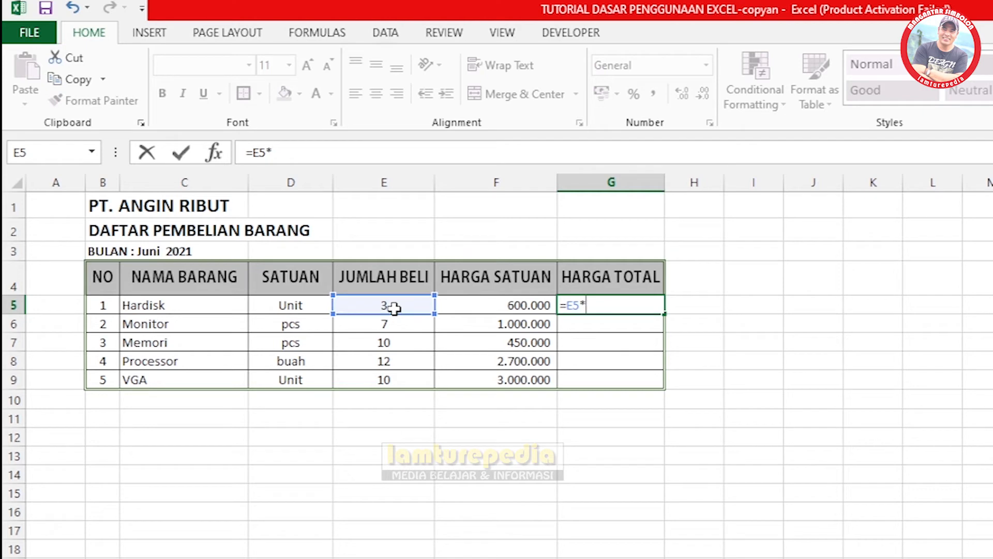
left_click(516, 310)
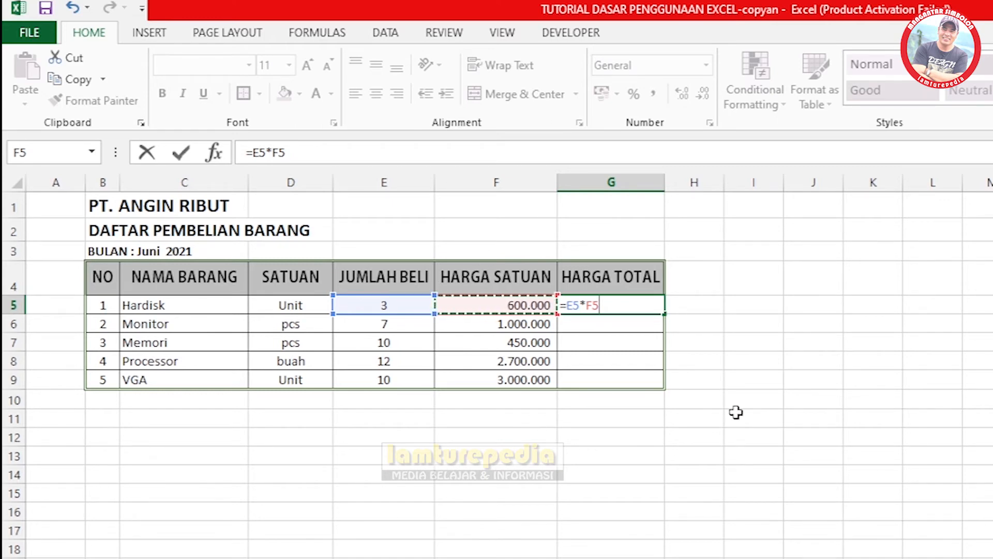
key("Return")
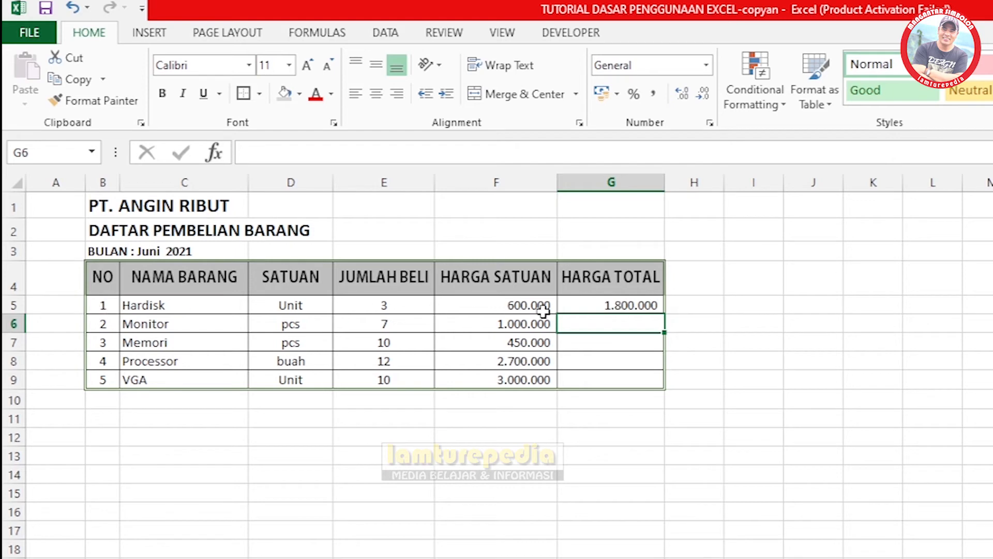
- Copy the HARGA TOTAL formula in G5 down to G9 for the remaining items
left_click(627, 304)
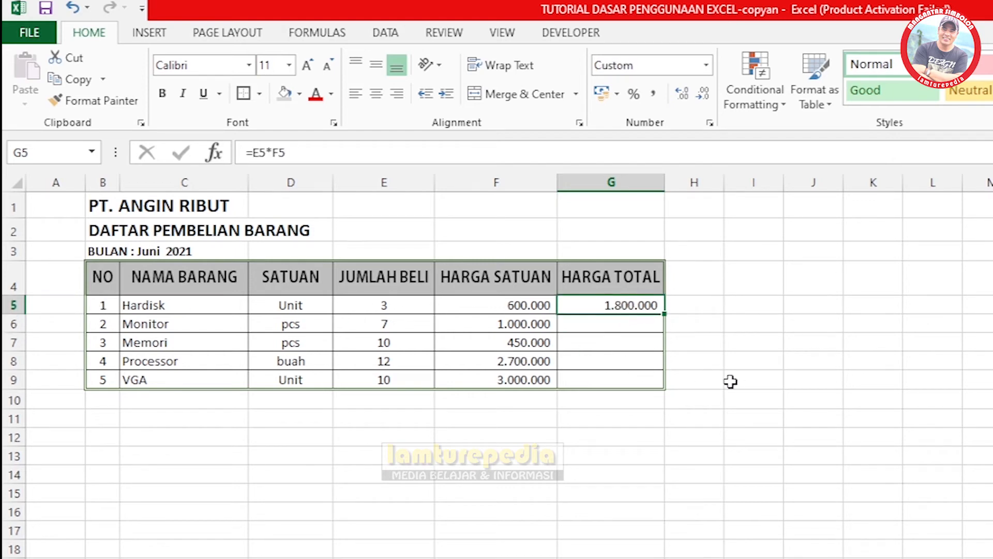
left_click_drag(664, 315, 658, 396)
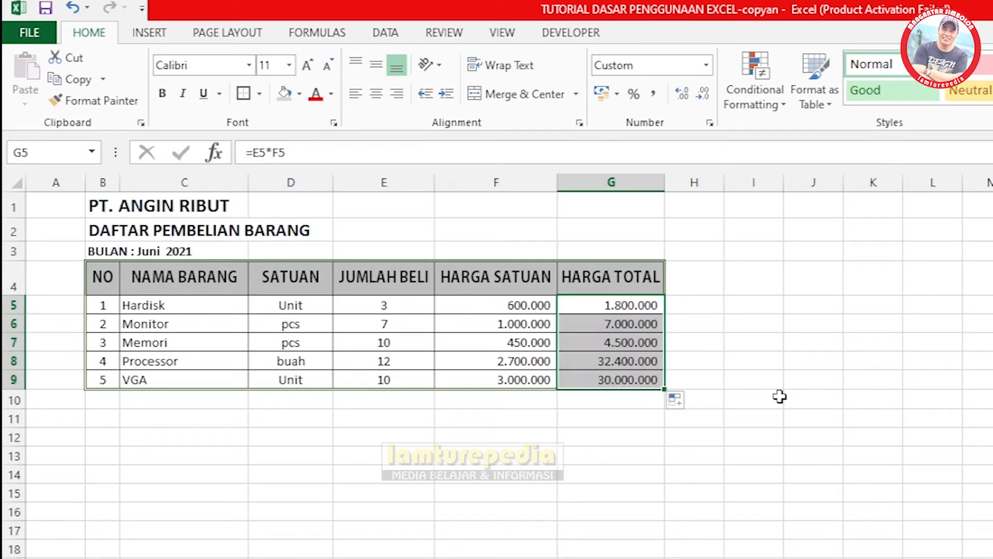
left_click(696, 471)
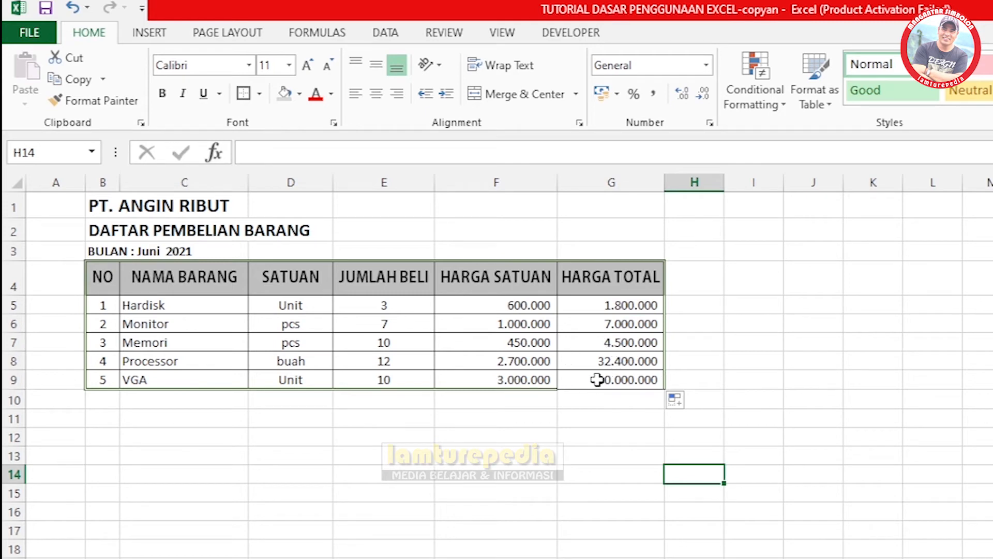
left_click(745, 398)
- Apply all borders plus a thick box border around the purchase list's data rows, B5:G9
left_click(103, 275)
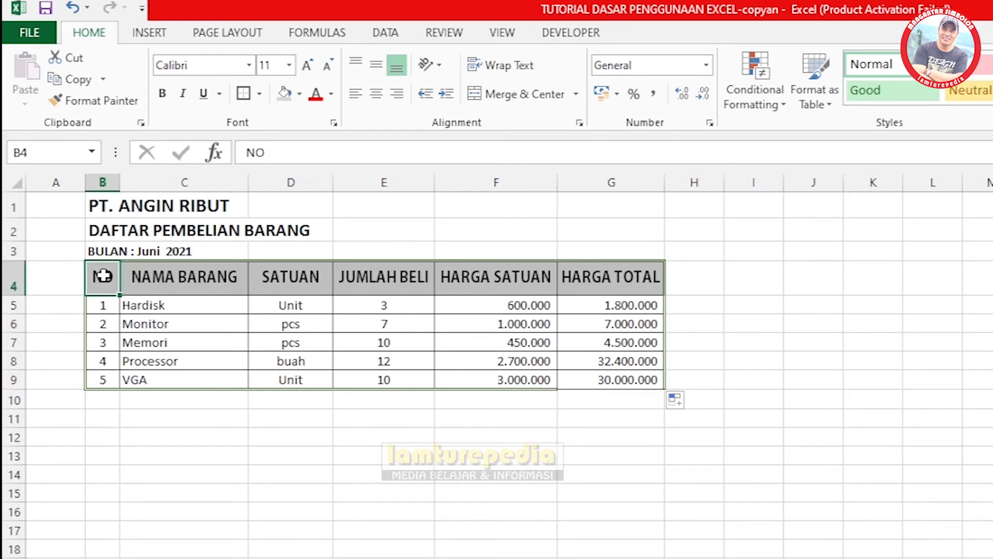
left_click_drag(103, 275, 168, 275)
left_click_drag(110, 305, 628, 378)
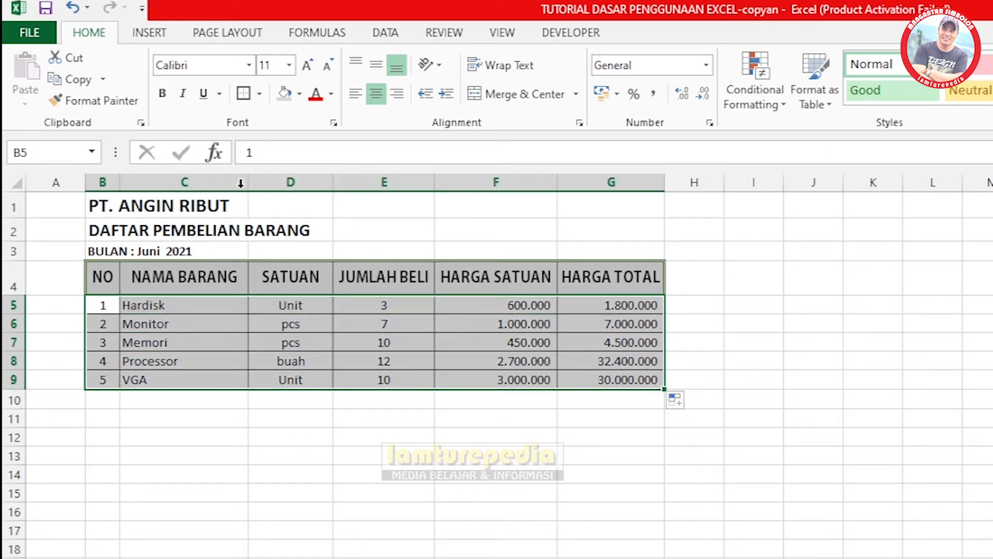
left_click(259, 93)
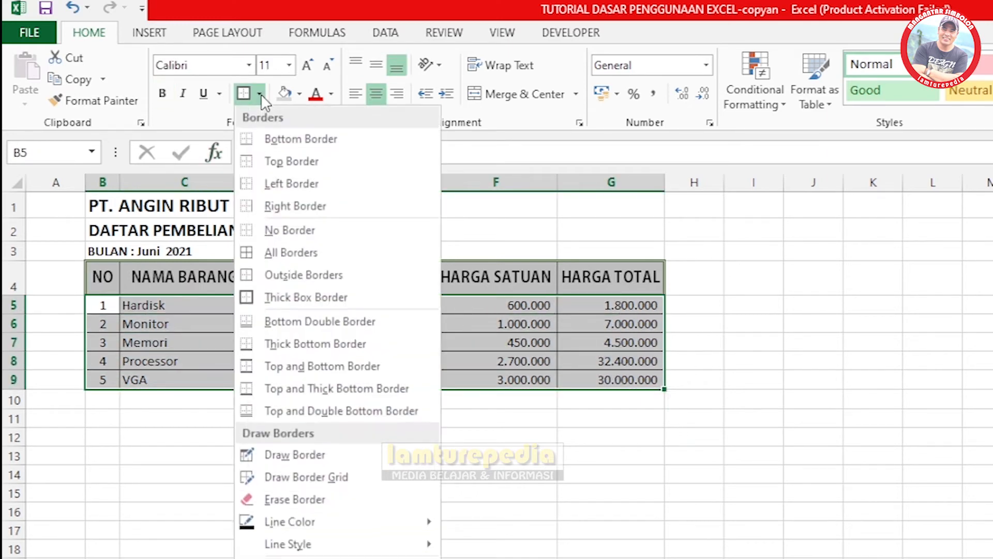
left_click(274, 255)
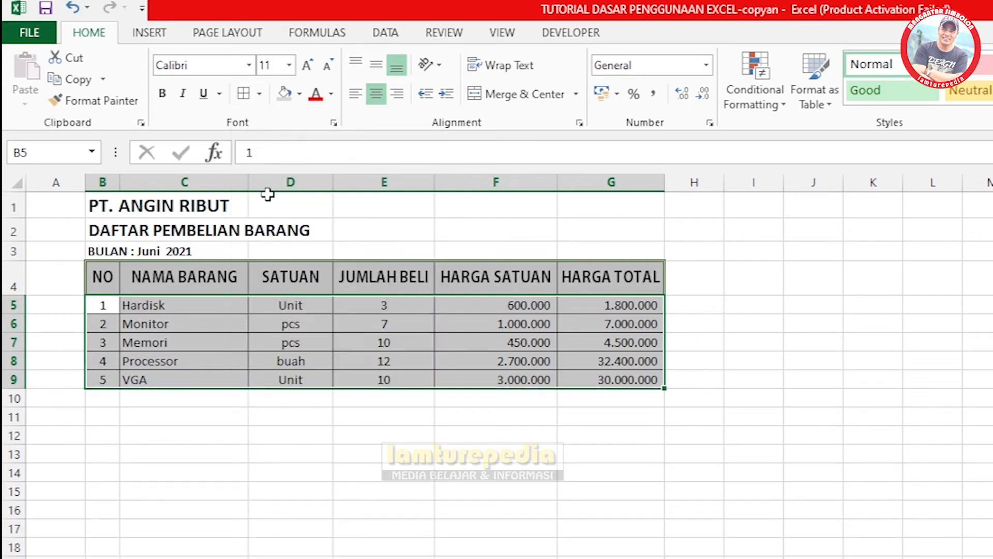
left_click(261, 95)
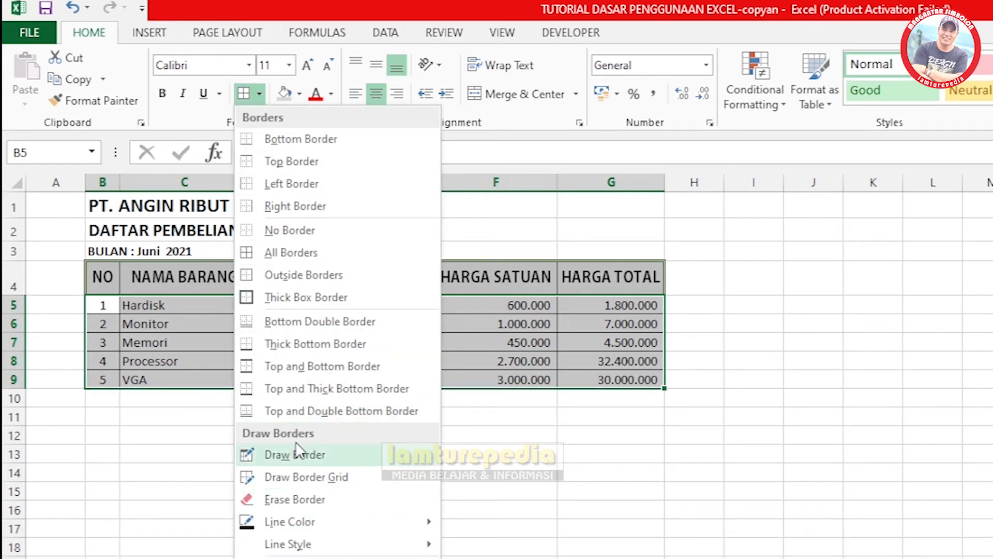
left_click(283, 297)
left_click(812, 450)
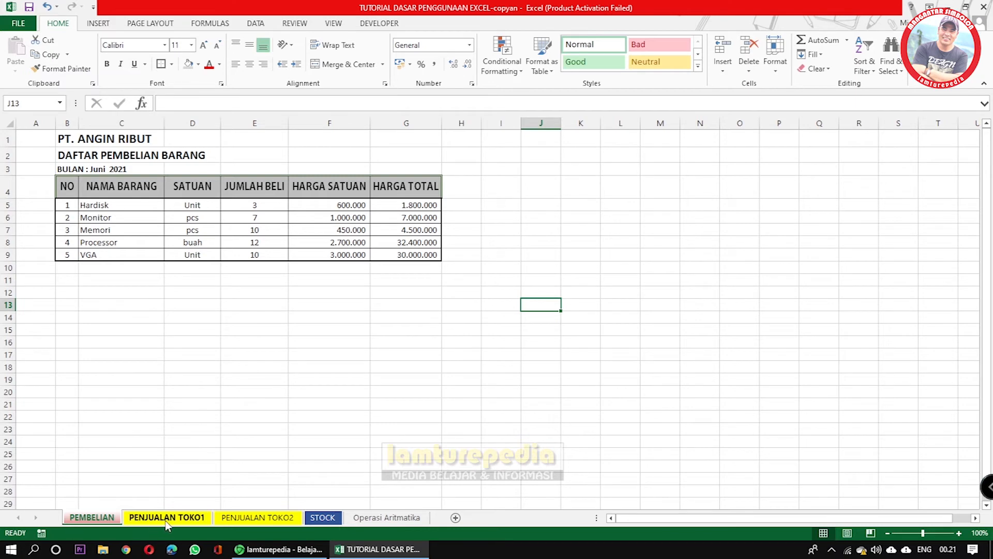
- On the PENJUALAN TOKO1 sheet, enter =E5*F5 in G5 for the Hardisk HARGA TOTAL and fill the formula down to G9
left_click(166, 518)
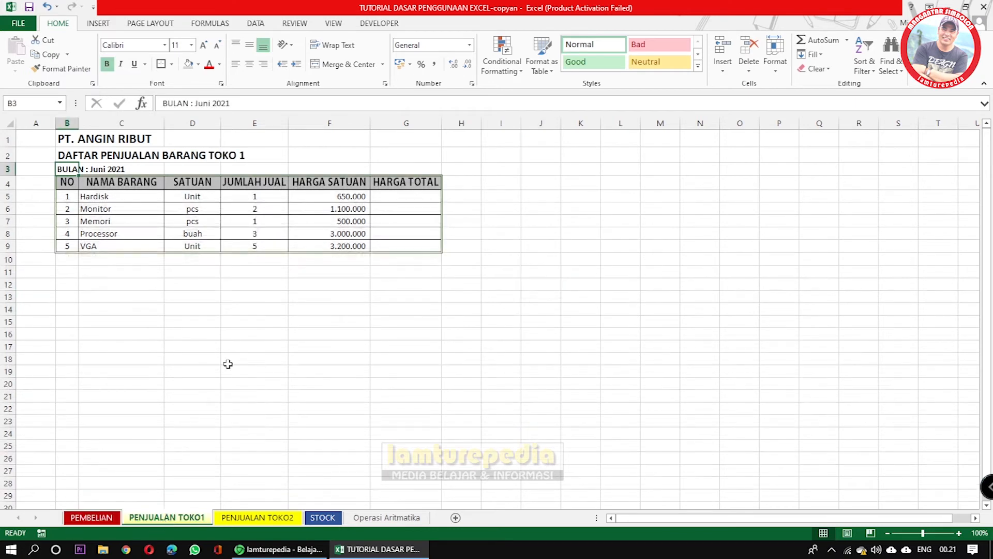
left_click(405, 198)
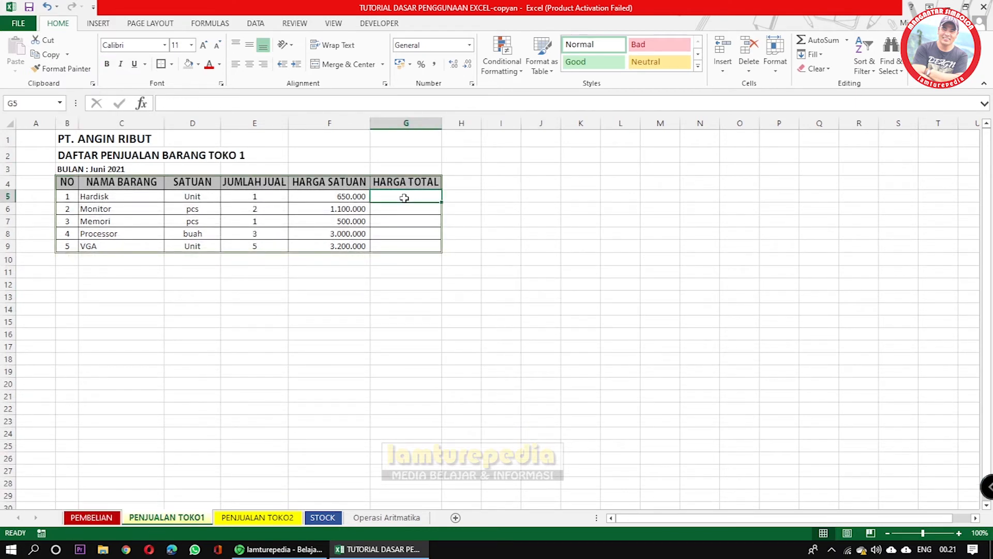
type("=")
left_click(252, 195)
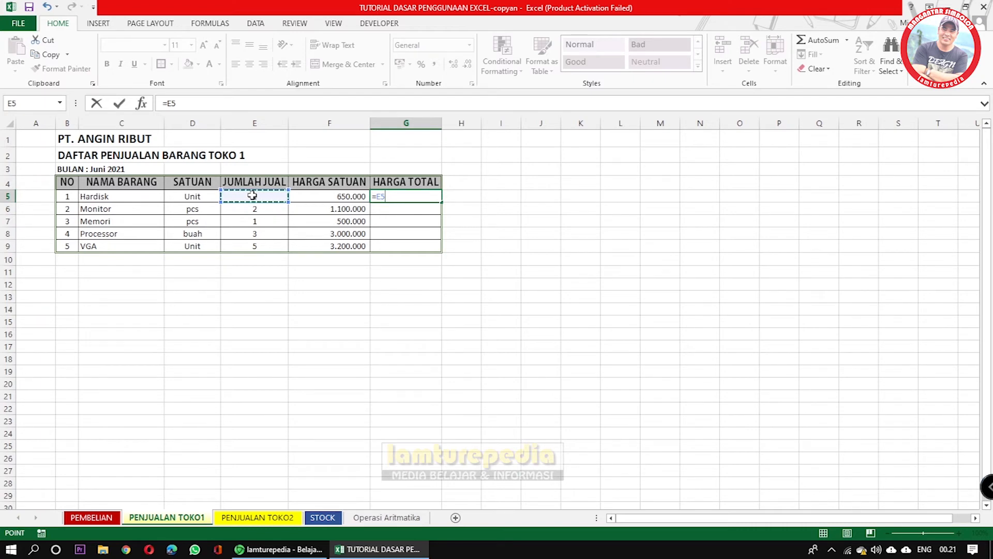
type("*")
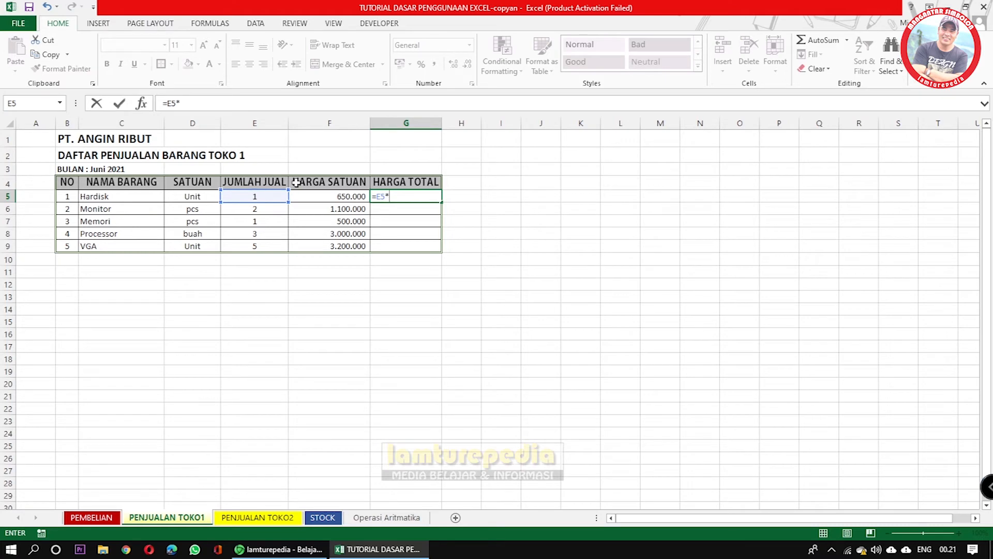
left_click(334, 196)
key("Return")
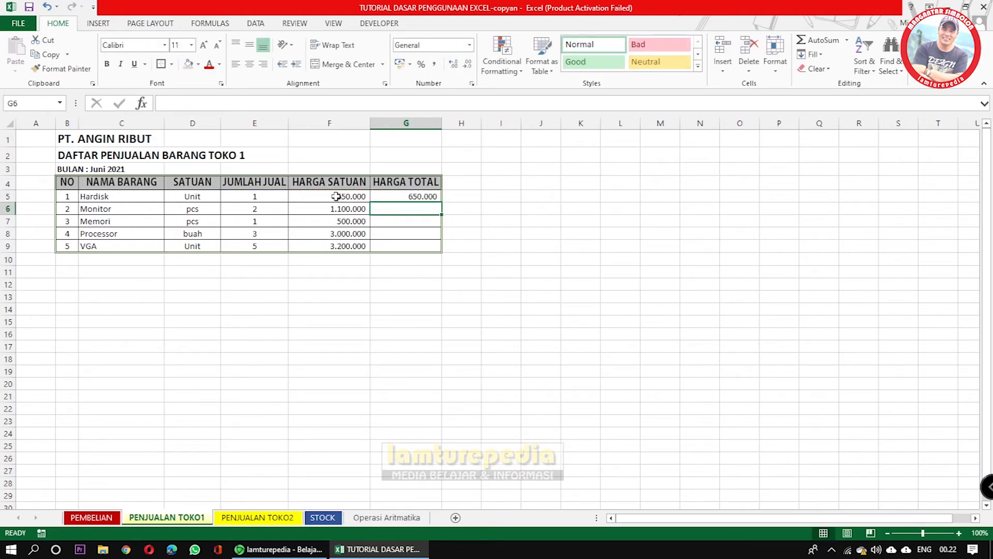
left_click(429, 195)
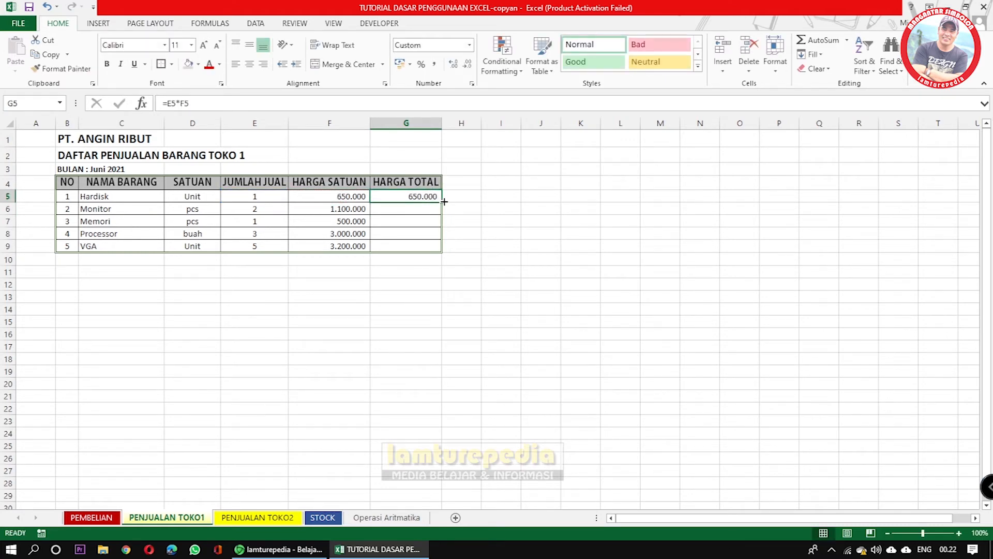
left_click_drag(442, 202, 442, 250)
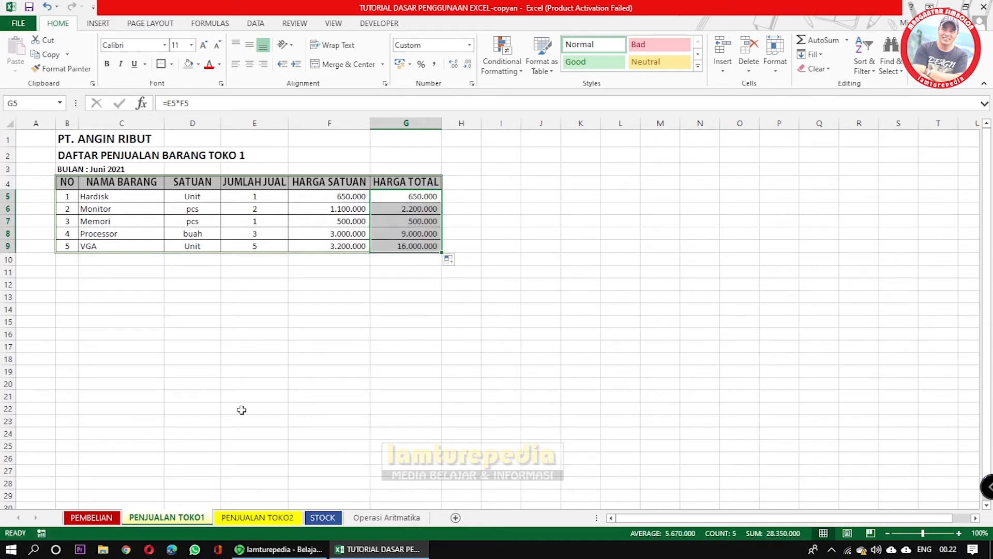
- On the PENJUALAN TOKO2 sheet, replace the Hardisk HARGA TOTAL formula in G5 with =E5*F5
left_click(258, 517)
left_click(415, 198)
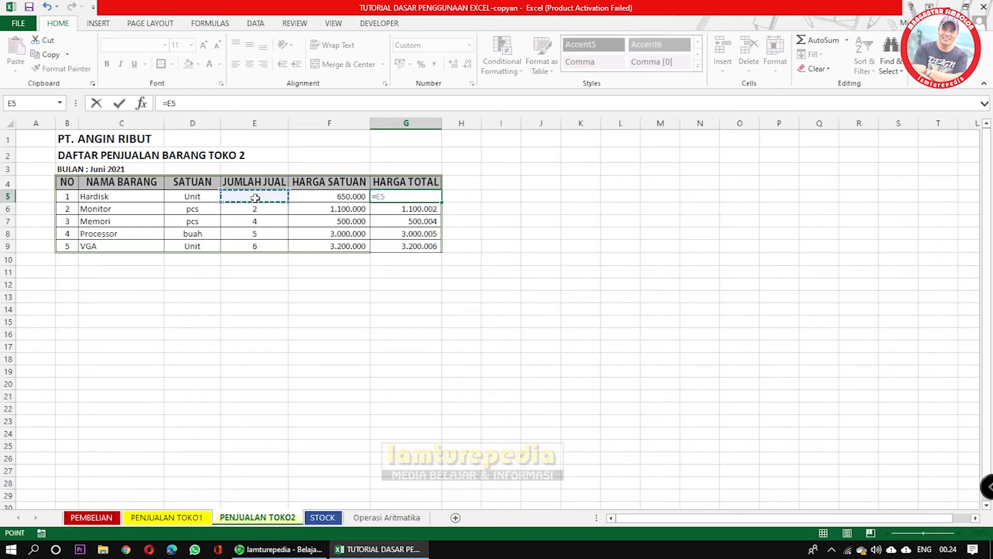
type("*")
left_click(356, 195)
key("Return")
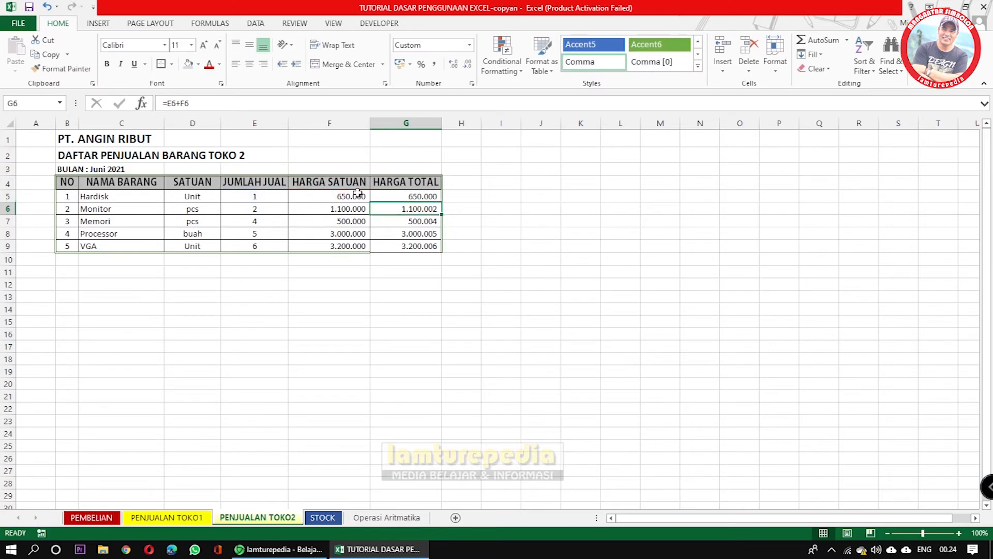
left_click(413, 195)
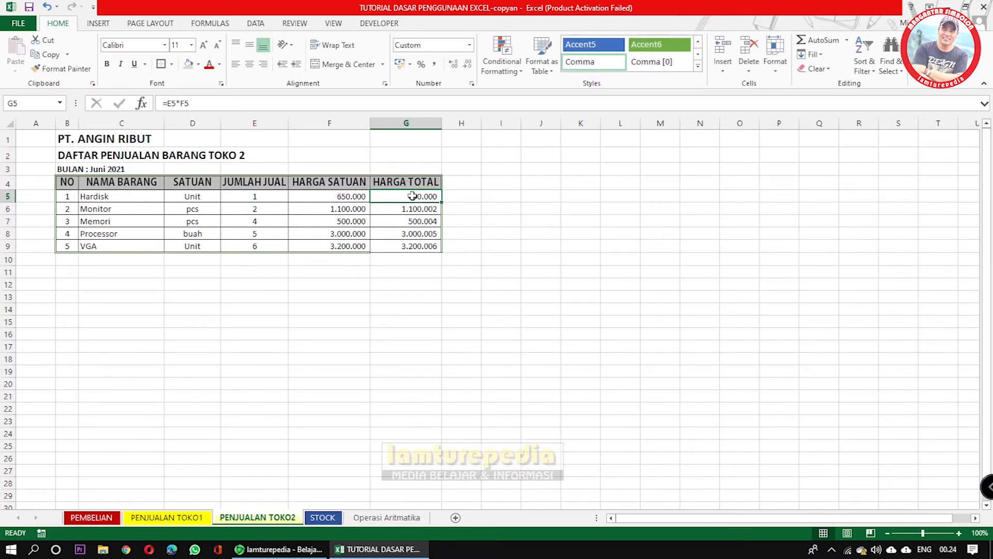
left_click(618, 321)
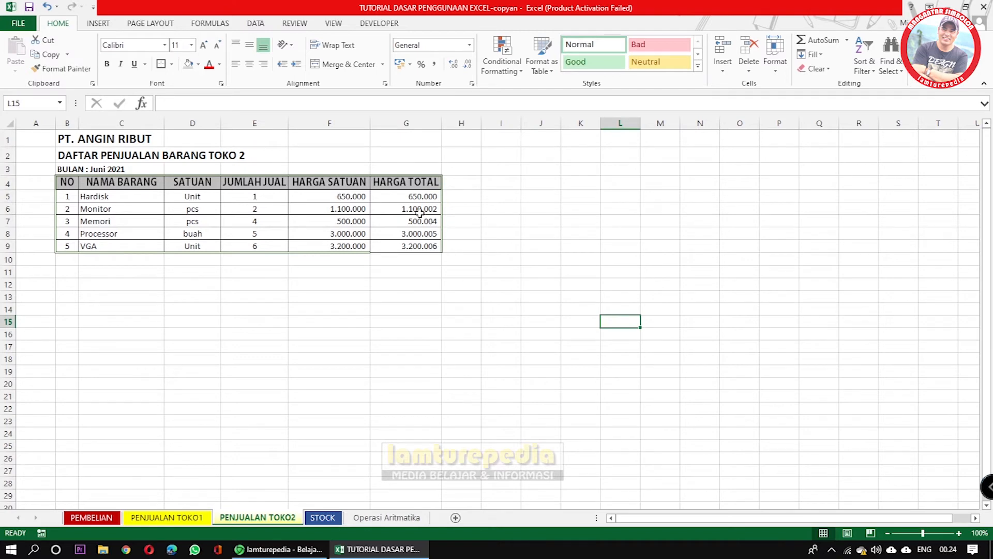
- Clear the incorrect HARGA TOTAL formulas for the remaining items in G6:G9
left_click_drag(419, 211, 421, 241)
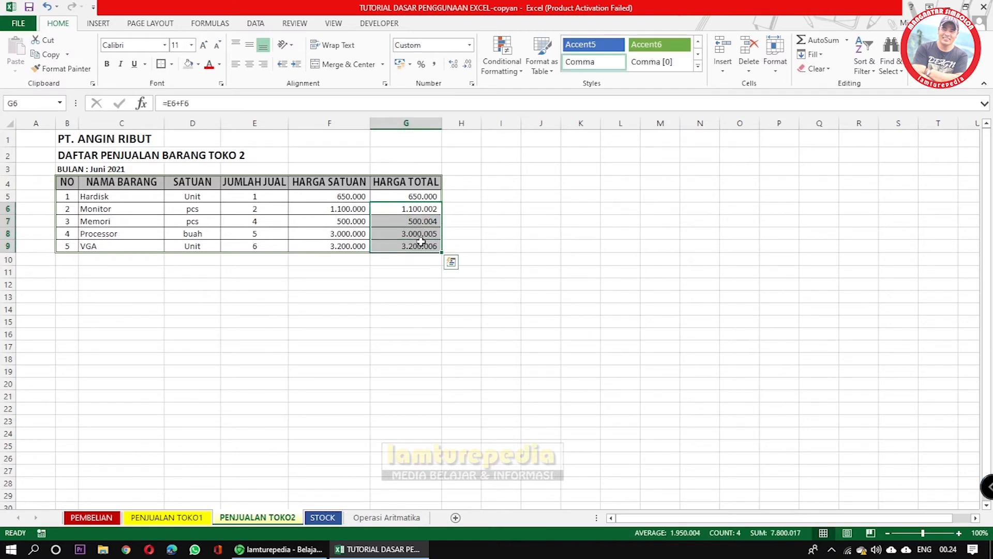
key("Delete")
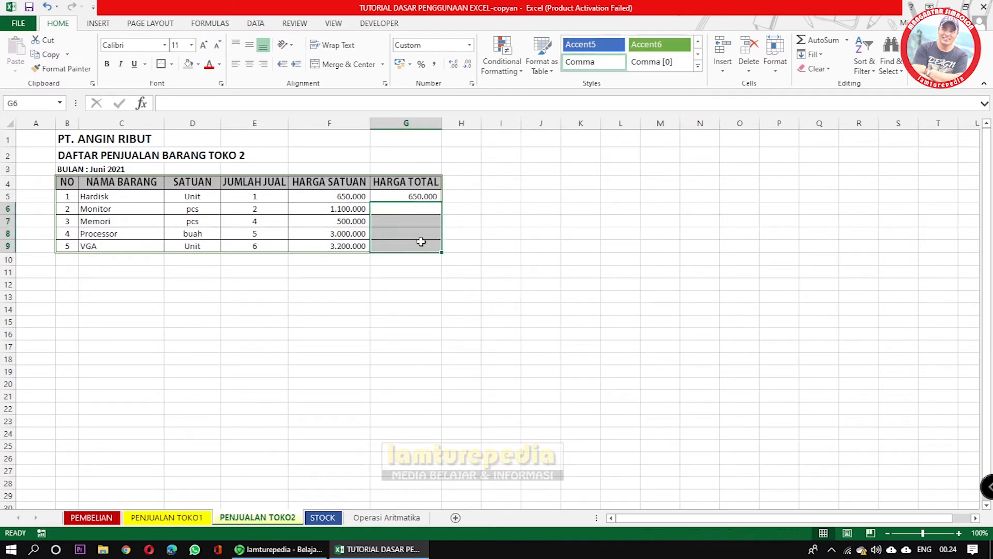
left_click(541, 245)
- Fill the HARGA TOTAL formula from G5 down to G9, and undo the fill
left_click(421, 197)
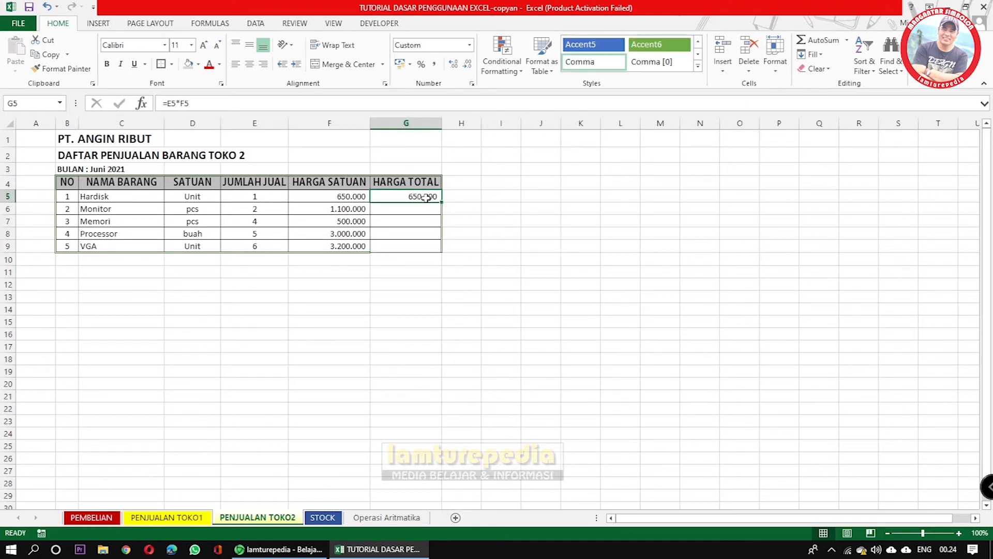
left_click_drag(443, 202, 445, 251)
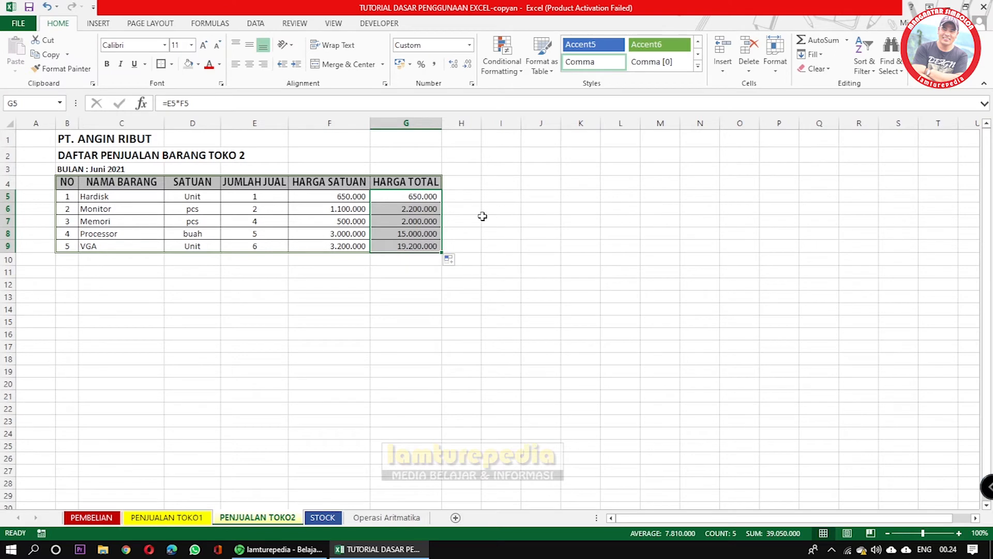
key("ctrl+z")
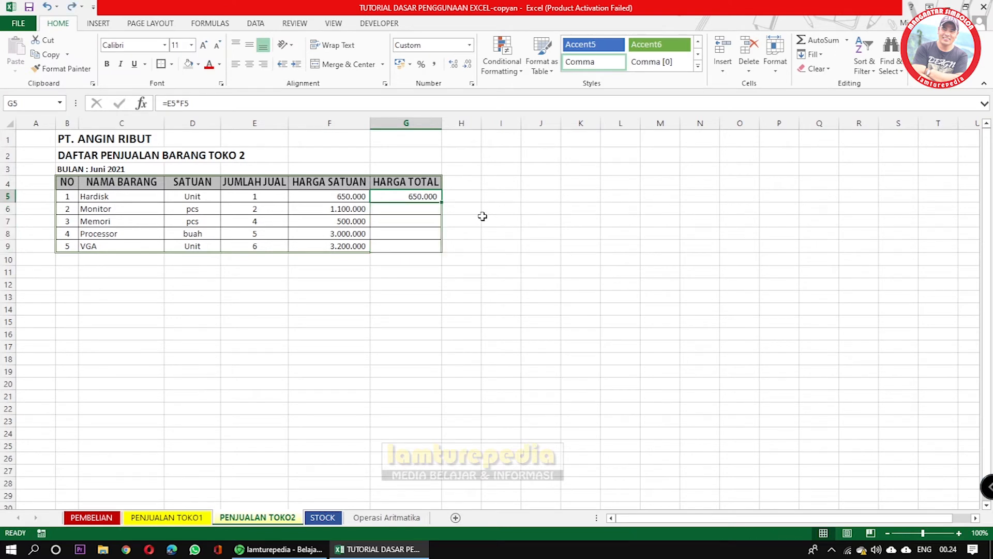
left_click(482, 218)
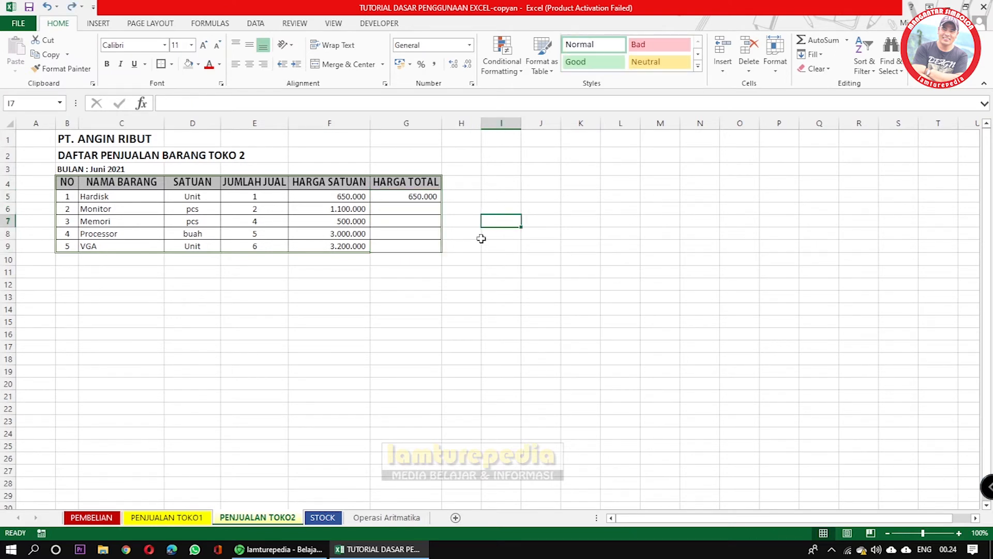
- Copy the HARGA TOTAL formula in G5 and paste it into G6:G9 with the Formulas paste option
left_click(403, 195)
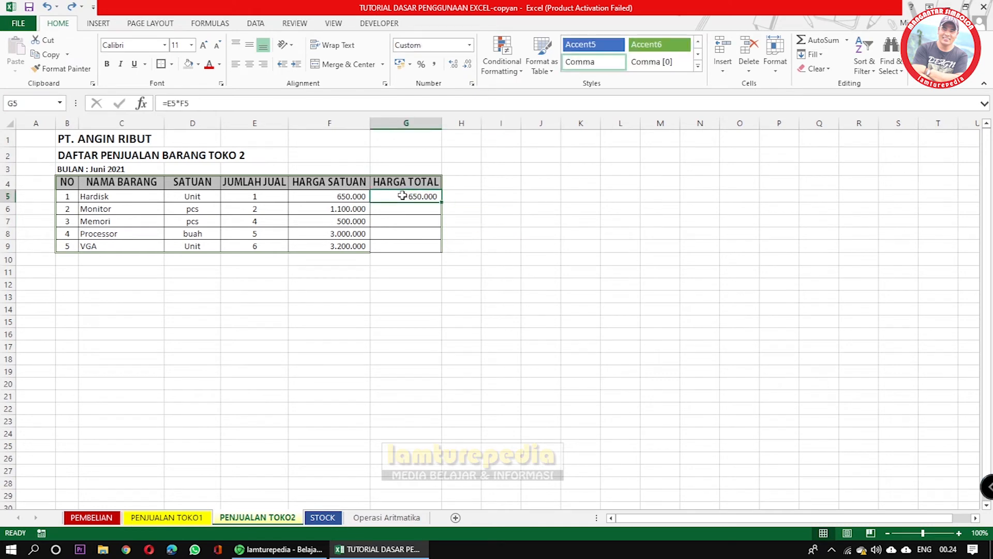
left_click(48, 55)
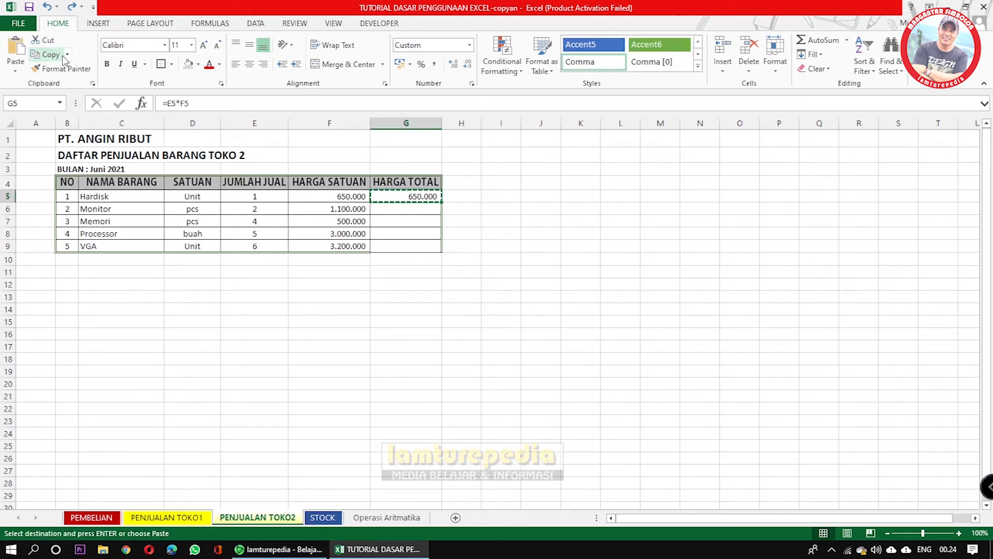
left_click_drag(408, 206, 402, 250)
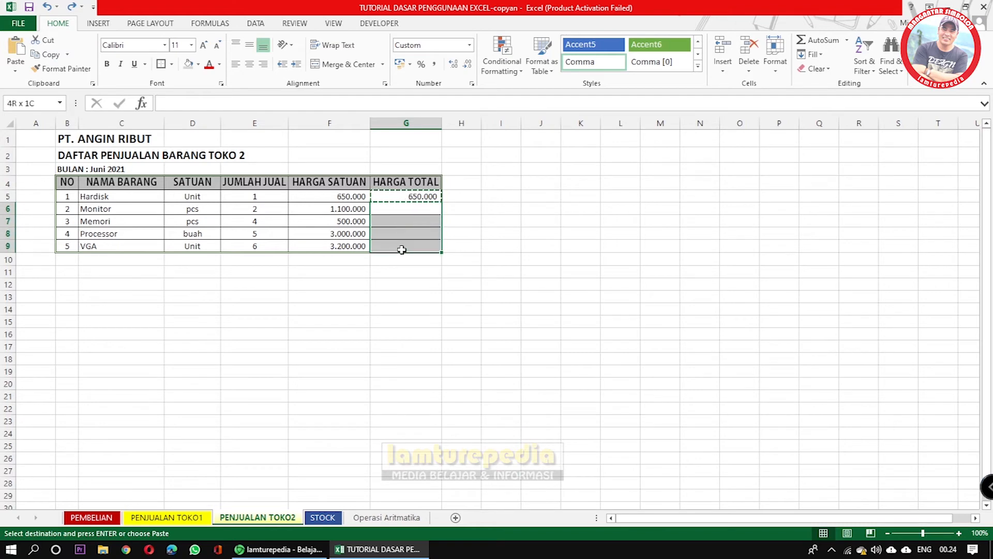
right_click(394, 219)
mouse_move(442, 291)
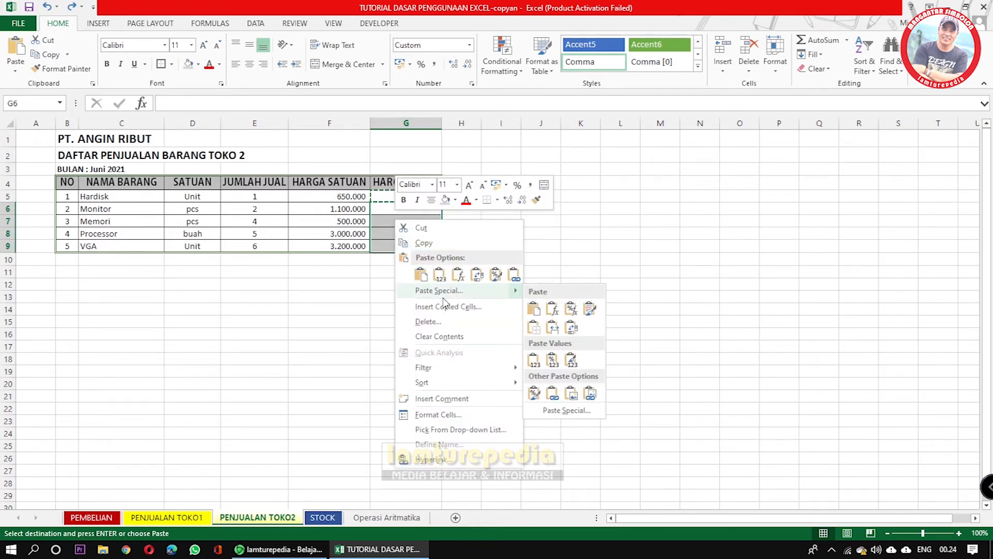
left_click(421, 276)
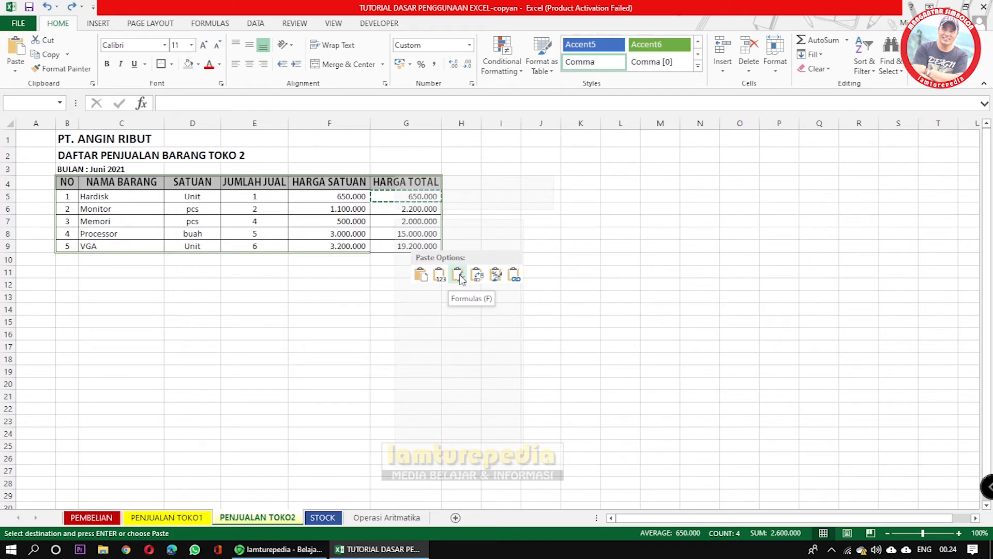
left_click(458, 275)
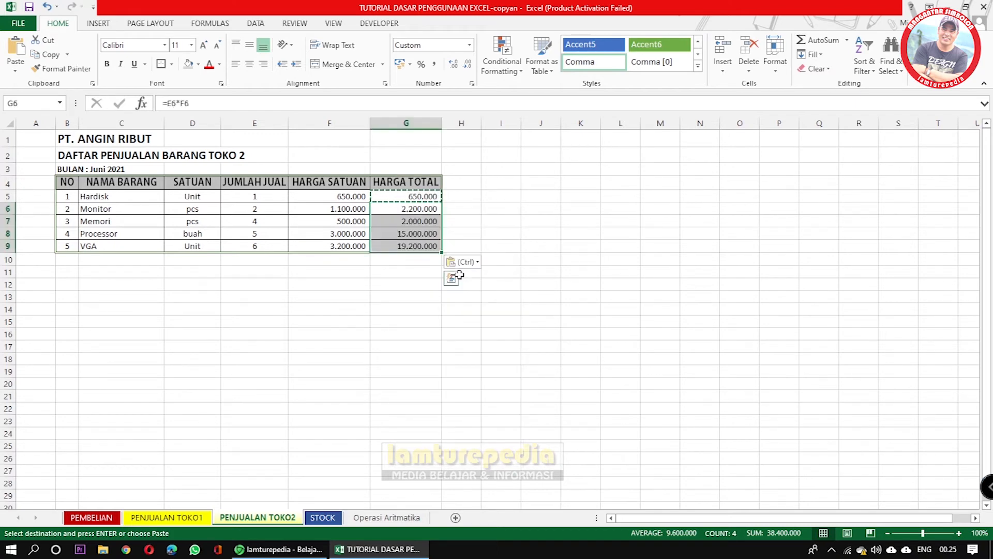
left_click(460, 346)
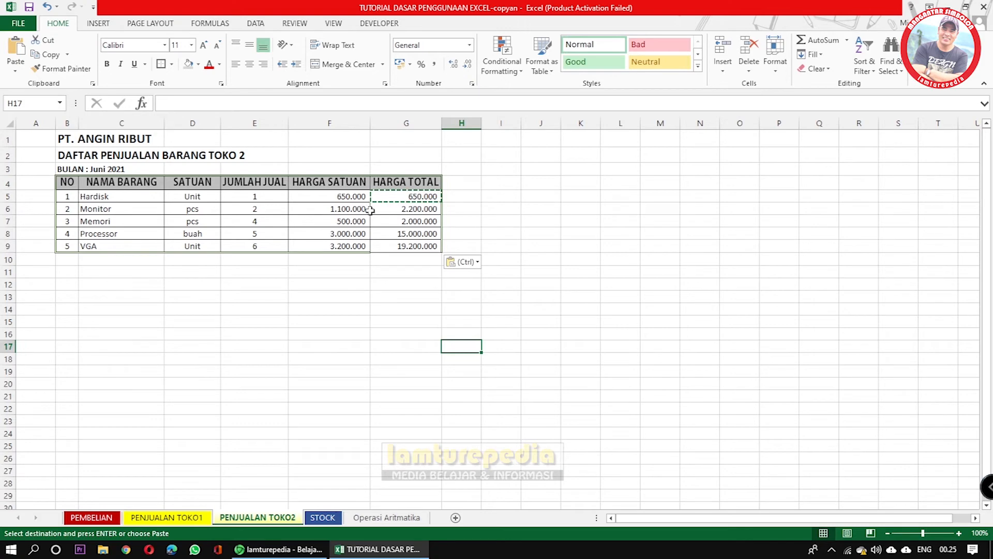